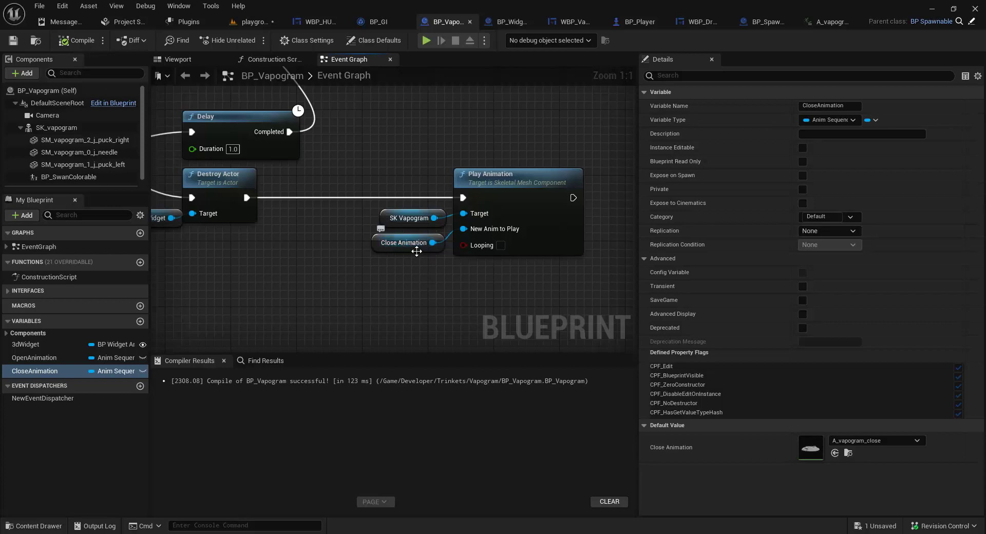
Place a getter for the OpenAnimation variable in the event graph below the Close Animation reference
left_click(77, 345)
left_click_drag(48, 356, 284, 289)
left_click(318, 308)
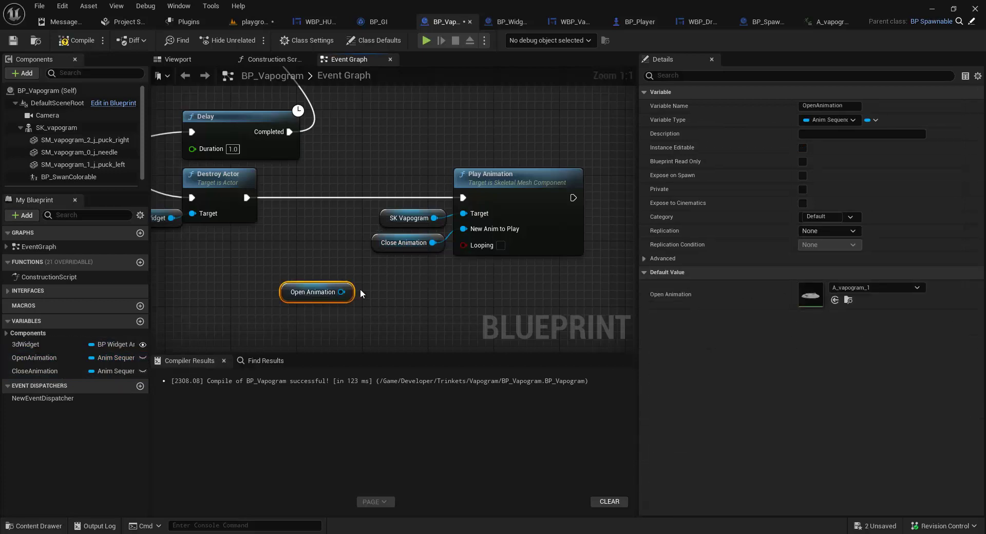
Play-test the playground2 level by creating a new fleet, adding a unit and opening and closing its radial menu, and stop the session
left_click(253, 22)
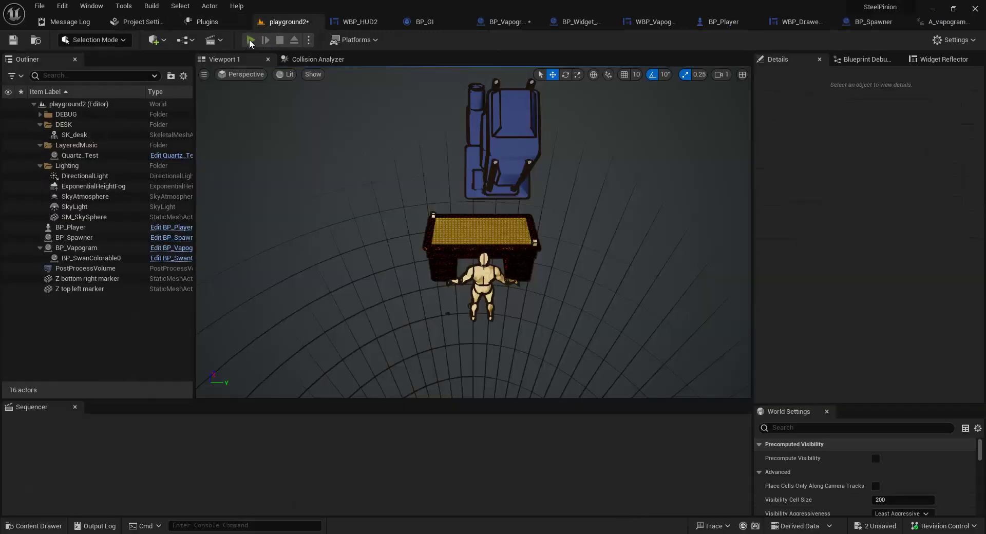
left_click(250, 39)
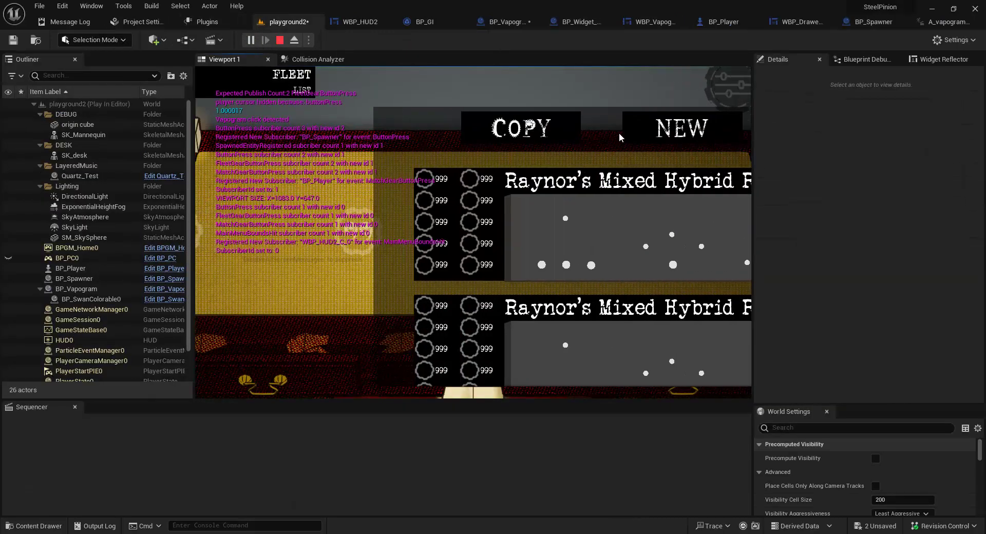
left_click(620, 134)
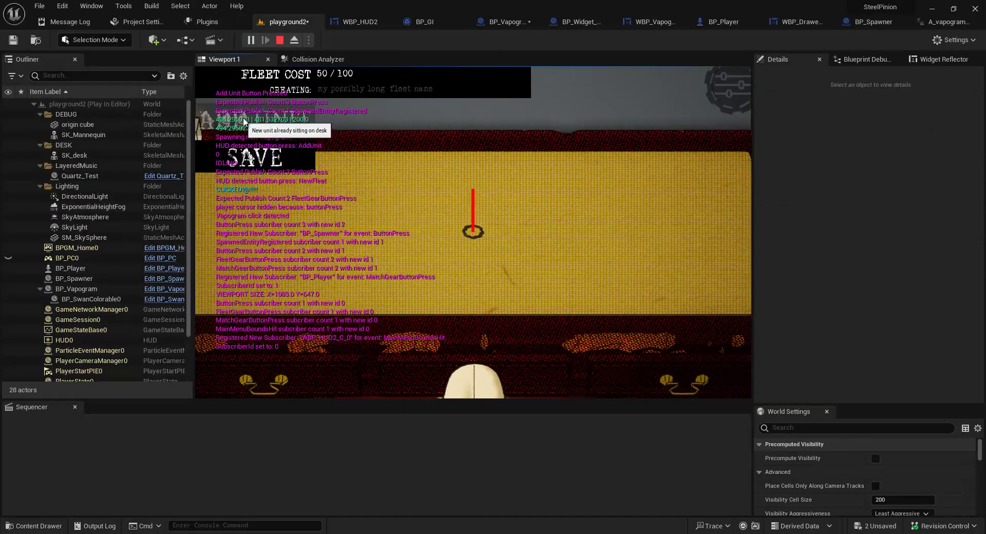
left_click(459, 237)
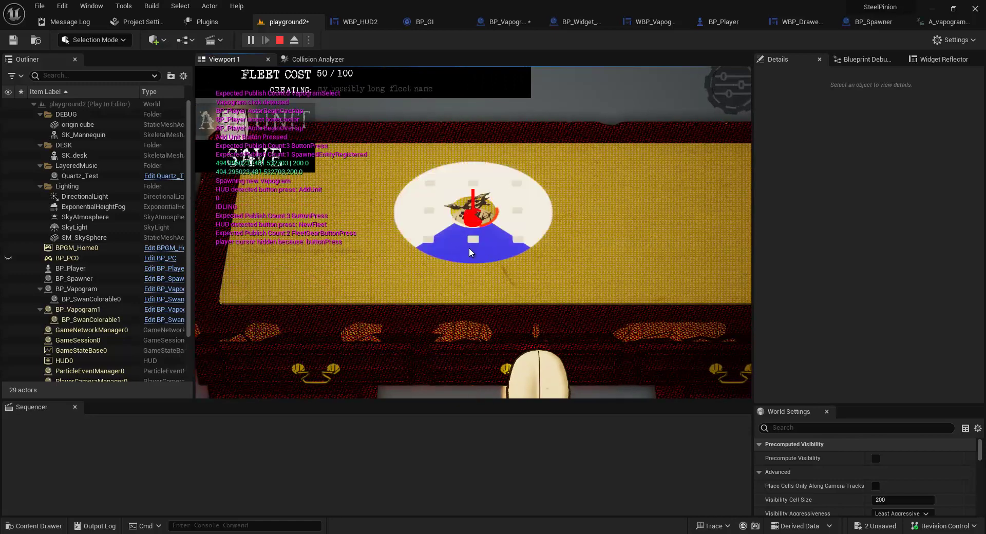
left_click(622, 249)
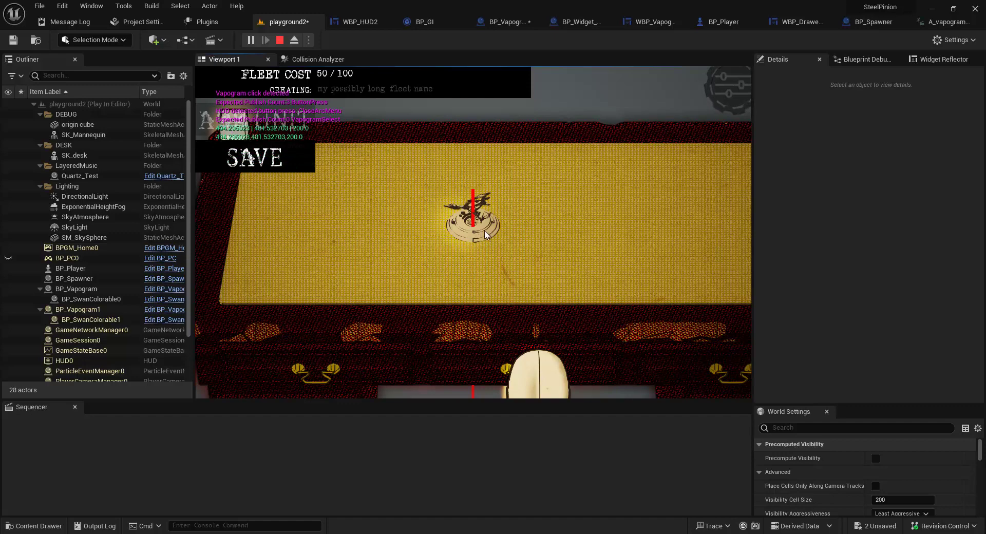
left_click(280, 40)
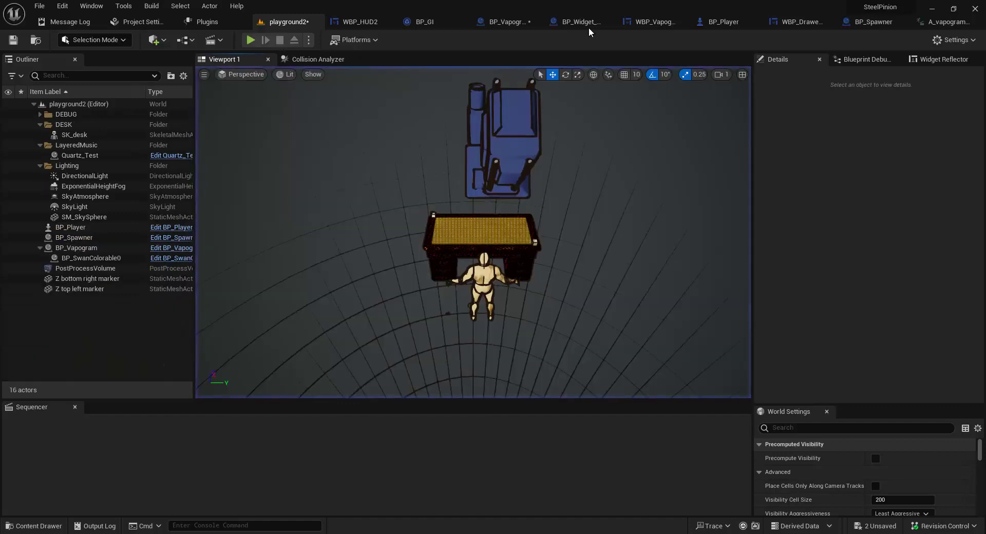
Search the actions available from BP_Vapogram's Open Animation reference for "set anima" and "data" functions
left_click(504, 21)
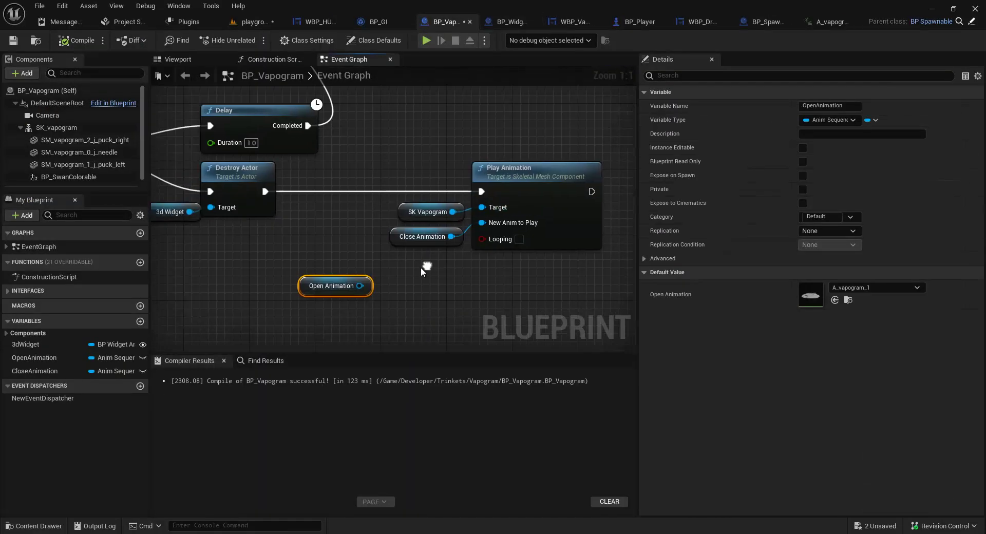
left_click_drag(362, 285, 389, 287)
left_click(374, 272)
type("set")
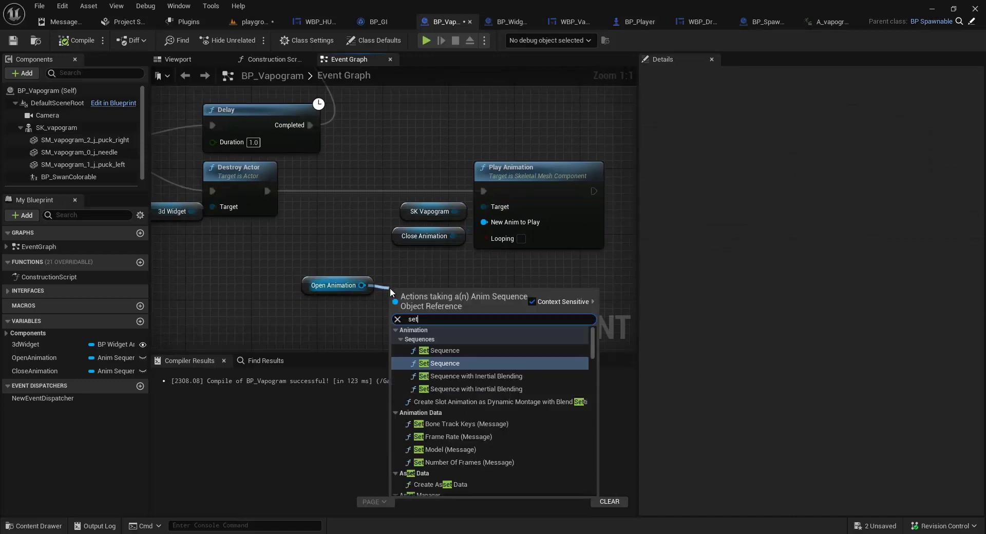
type(" a")
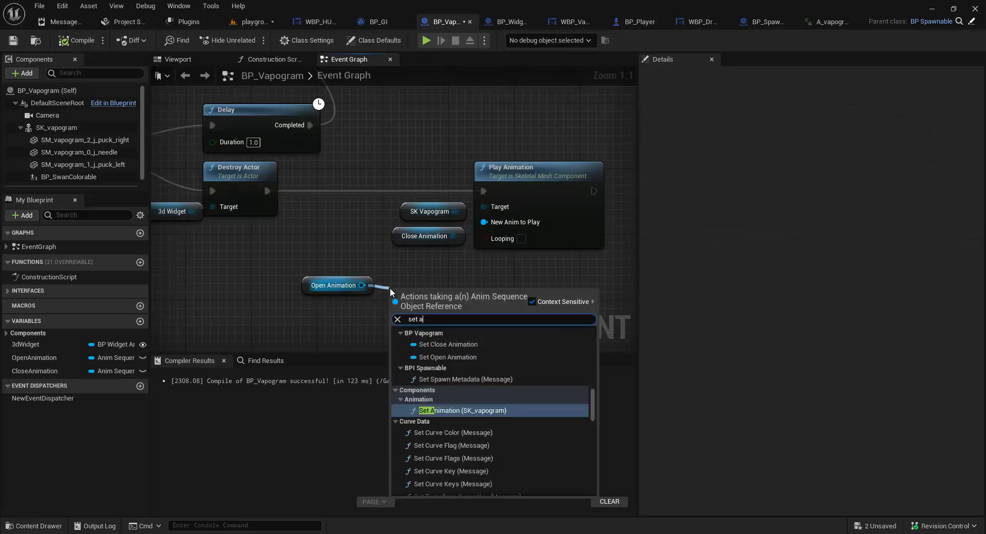
type("nima")
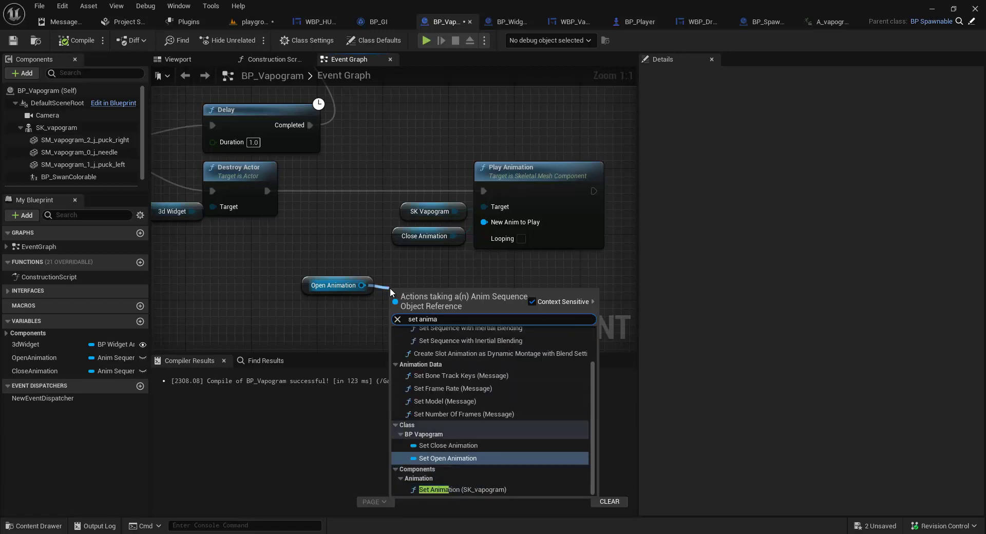
key("BackSpace")
key("BackSpace")
key("BackSpace")
key("BackSpace")
key("BackSpace")
key("BackSpace")
key("BackSpace")
key("BackSpace")
key("BackSpace")
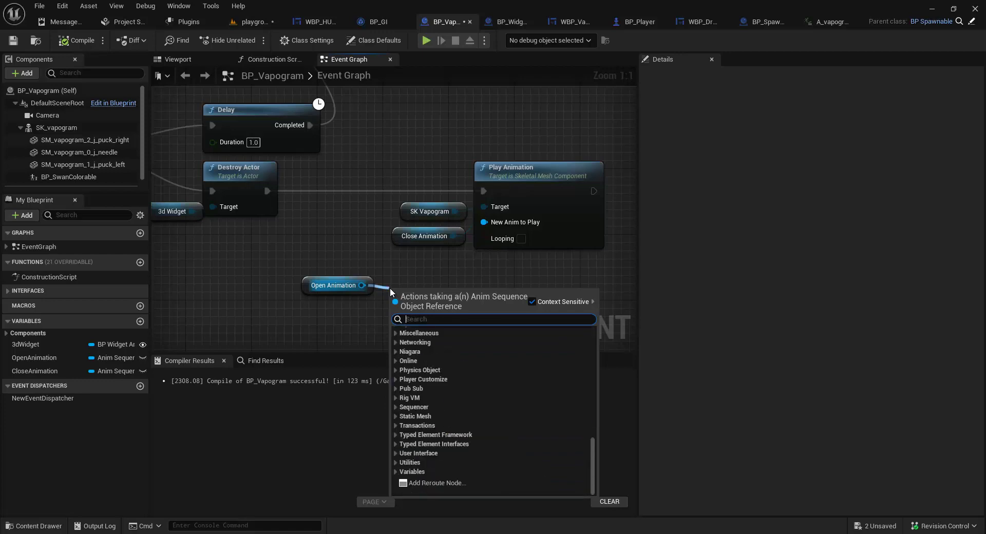
type("data")
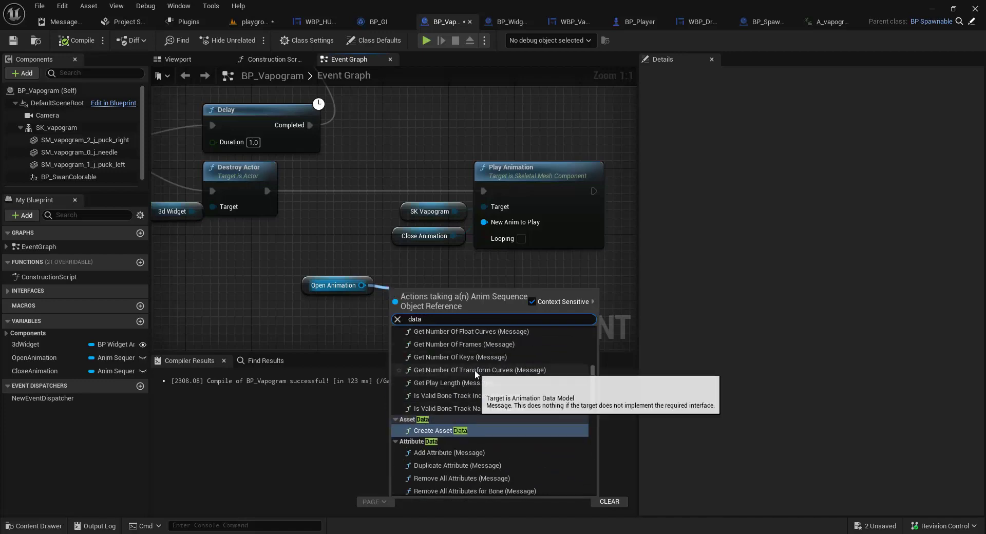
scroll(473, 368, "up", 3)
left_click(454, 287)
Add a Play Animation Reverse node below Play Animation, searching from the SK Vapogram reference with context-sensitive filtering turned off
right_click_drag(424, 290, 452, 282)
left_click_drag(431, 229, 430, 303)
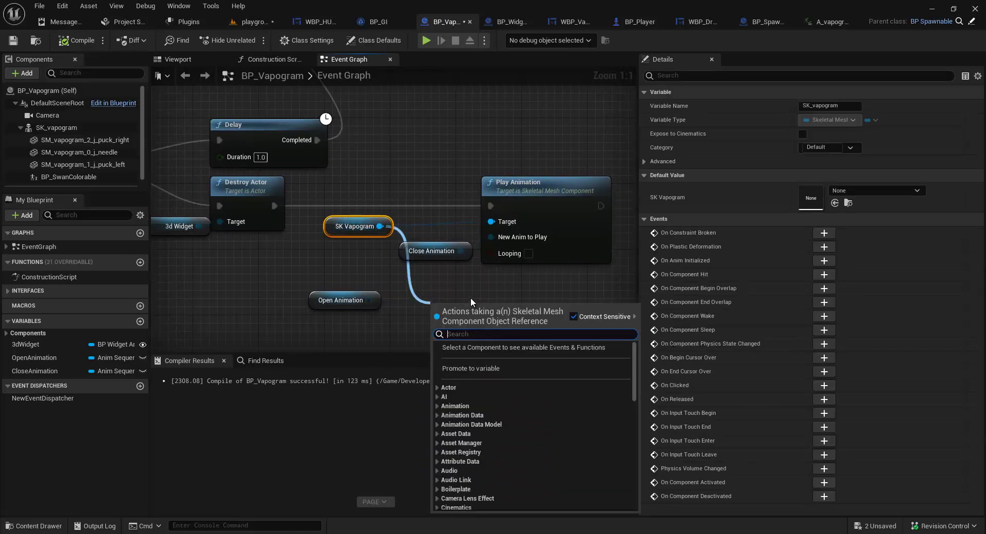
left_click(573, 317)
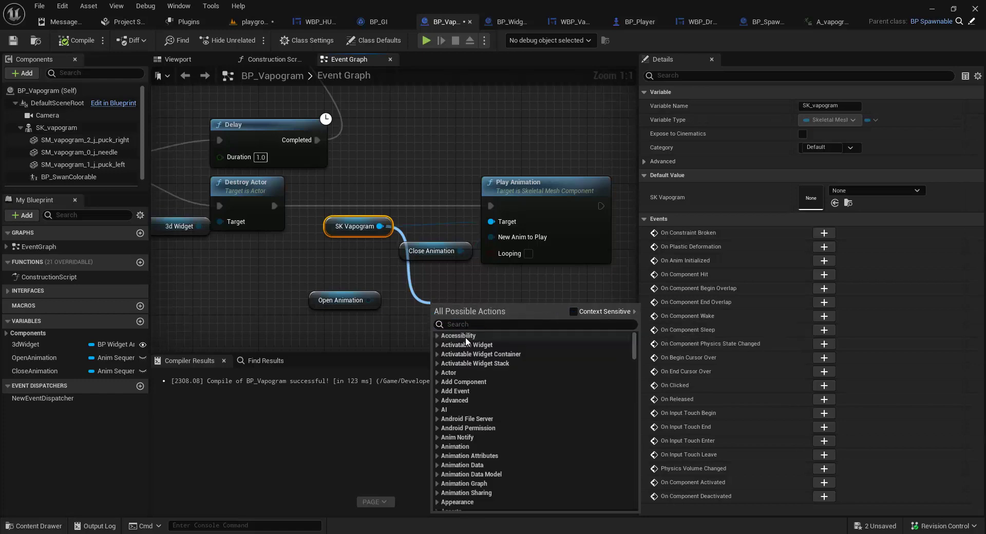
type("play")
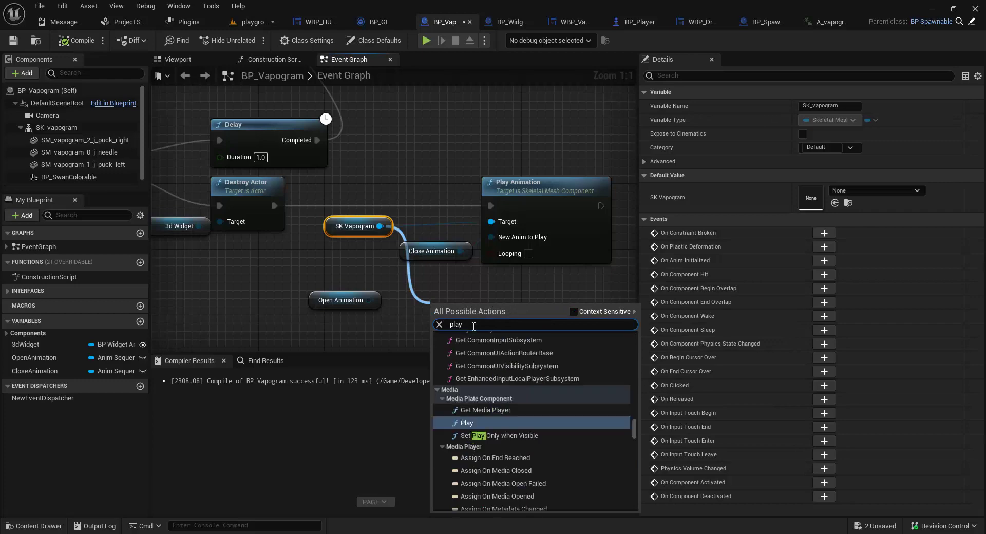
type(" revese")
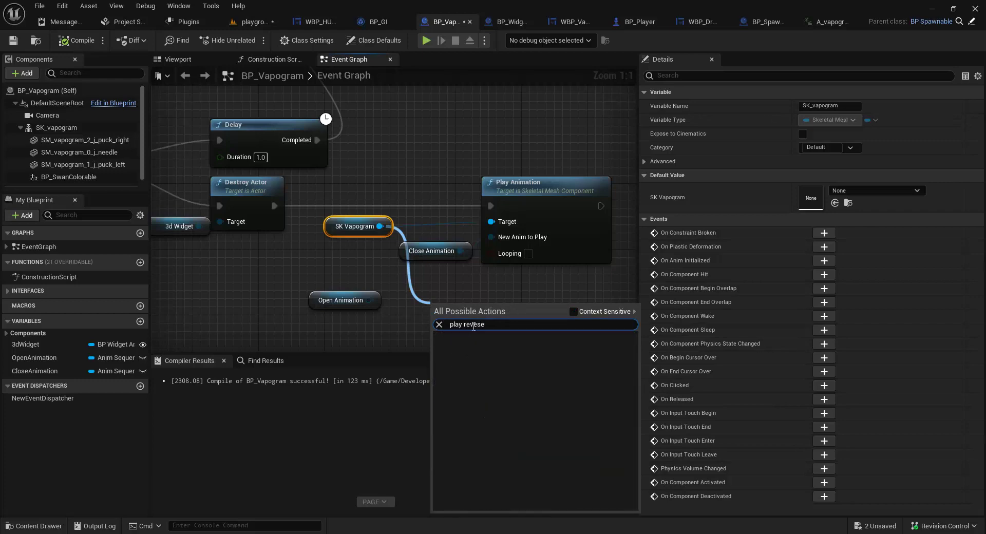
key("BackSpace")
key("BackSpace")
type("rse")
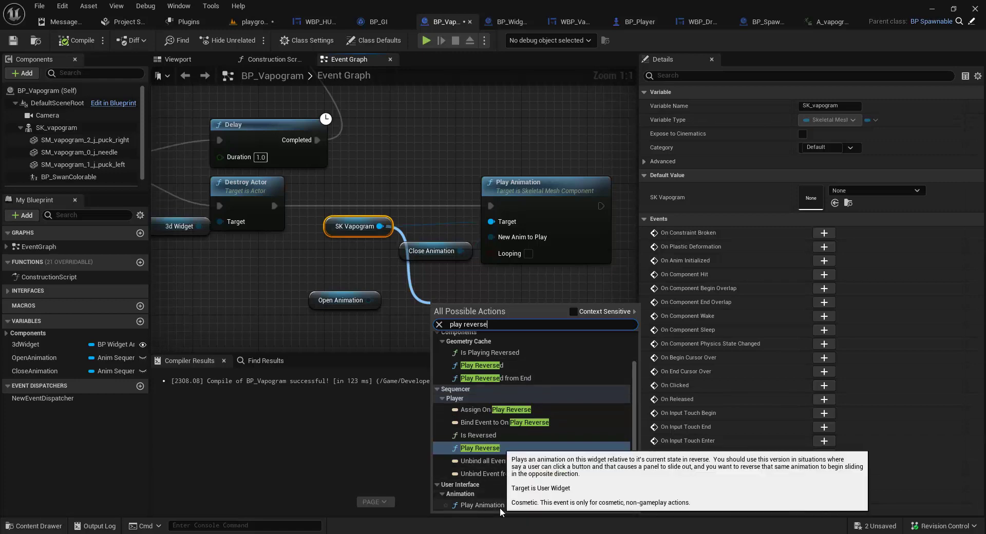
left_click(472, 504)
right_click_drag(502, 262, 490, 181)
scroll(485, 226, "down", 1)
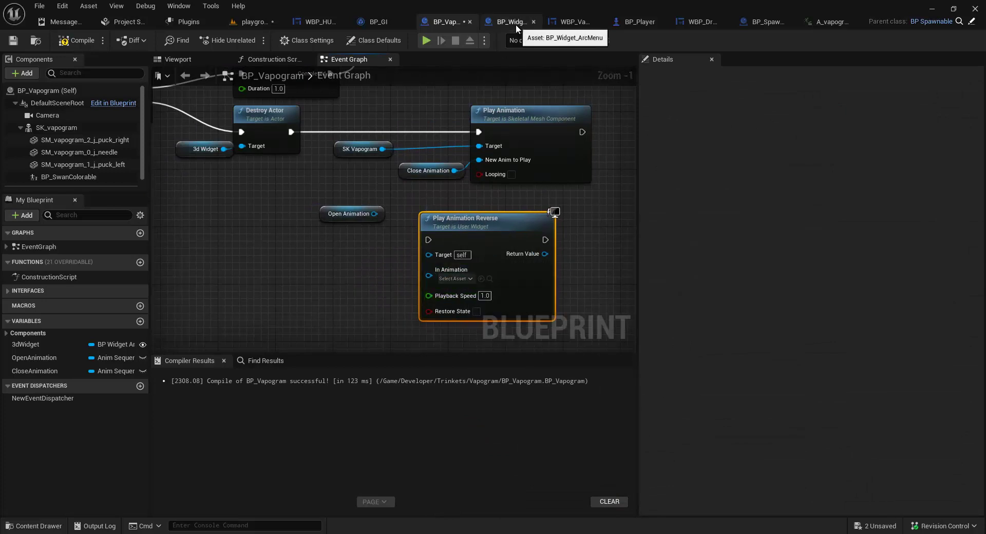
Examine the Play Mode options of the Play Animation node in the WBP_HUD2 Subscriptions graph for comparison
left_click(328, 22)
right_click_drag(492, 262, 389, 225)
right_click_drag(660, 213, 657, 235)
left_click(495, 389)
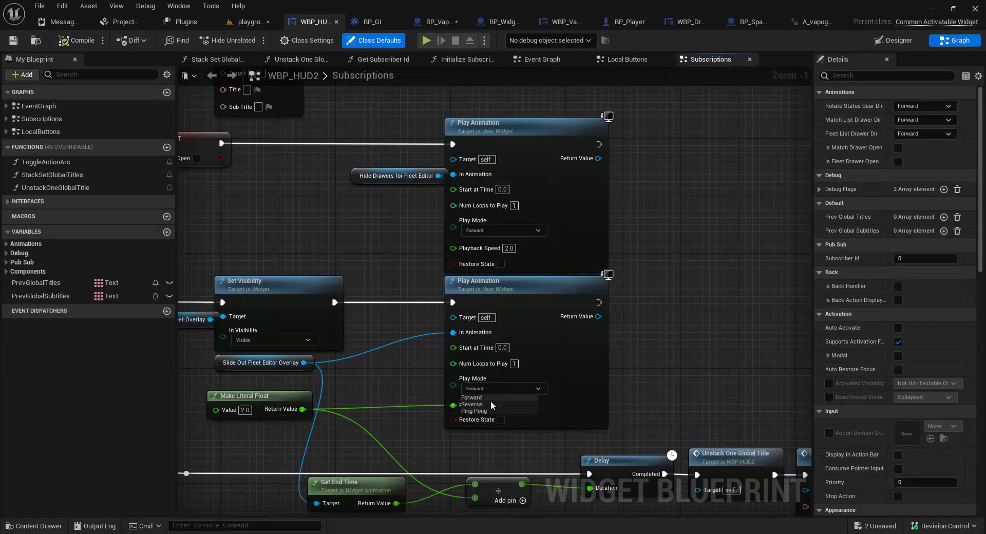
left_click(641, 357)
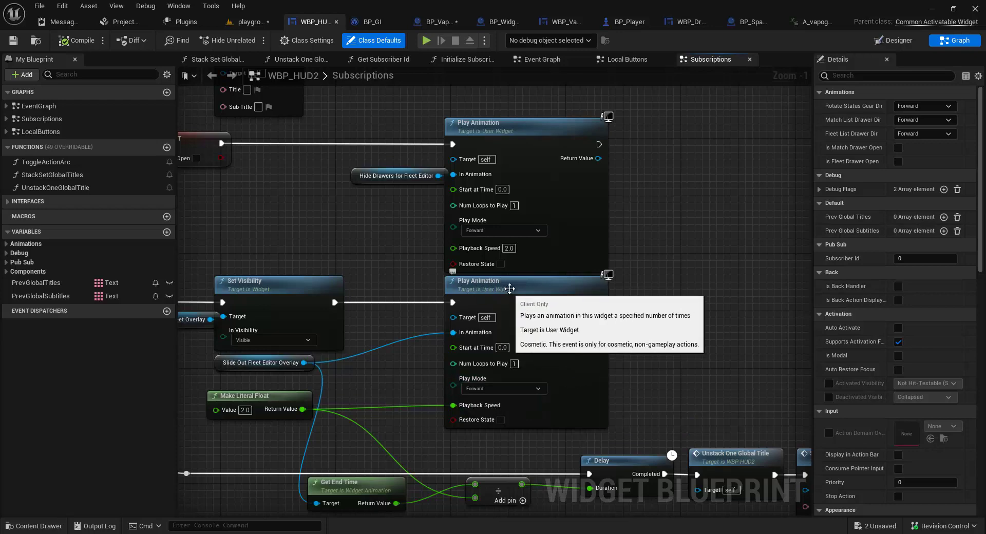
Add a Set Play Rate node targeting SK Vapogram in the BP_Vapogram graph, with context-sensitive filtering turned back on
left_click(435, 23)
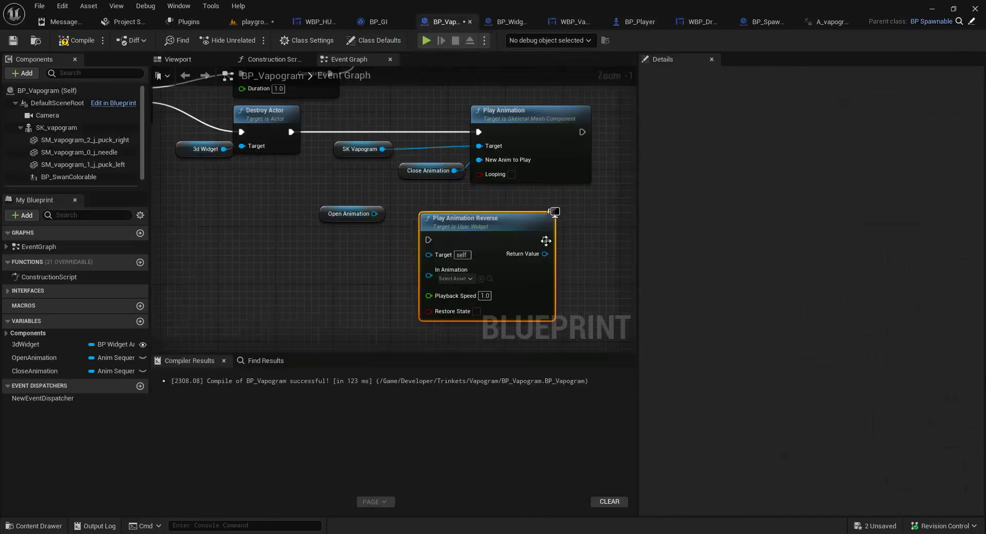
right_click_drag(549, 141, 500, 207)
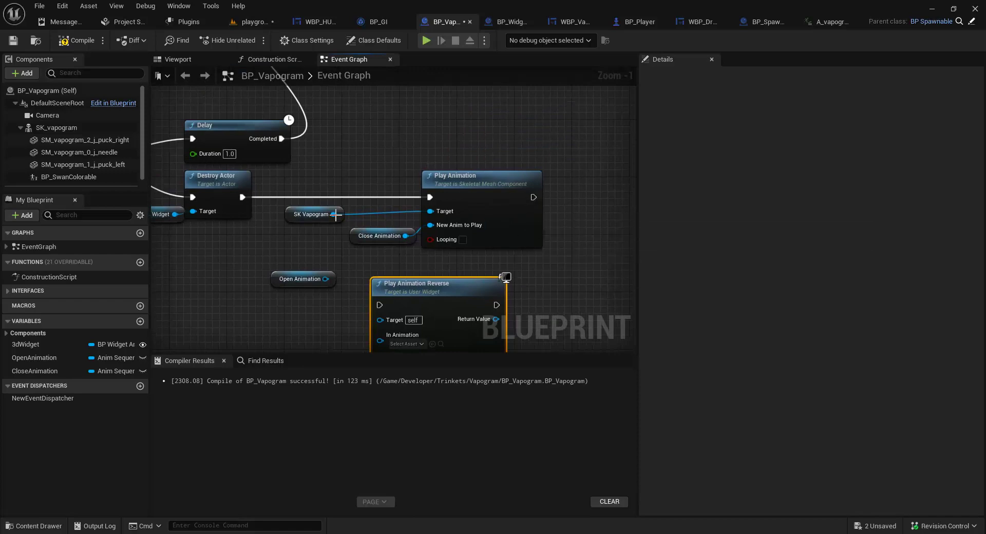
left_click_drag(334, 214, 581, 204)
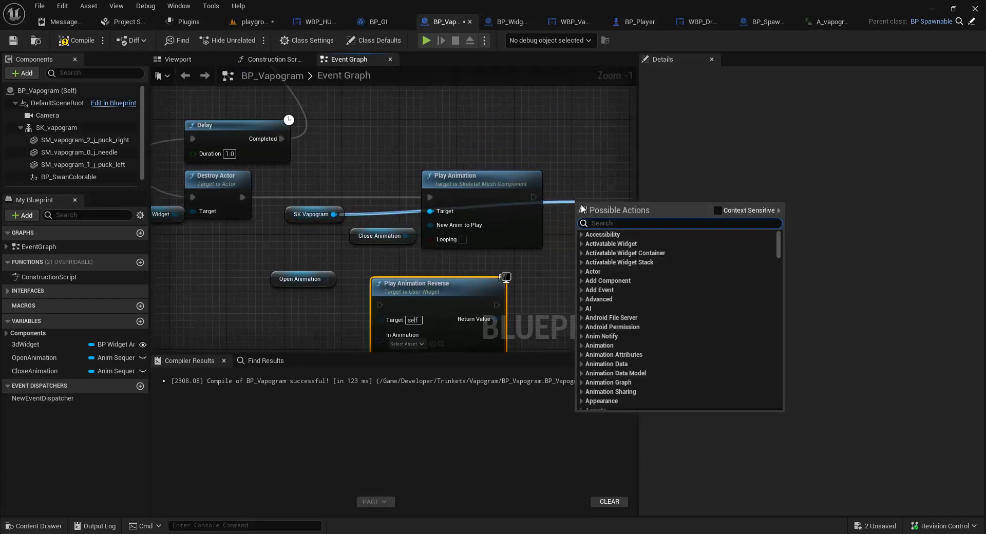
type("set play")
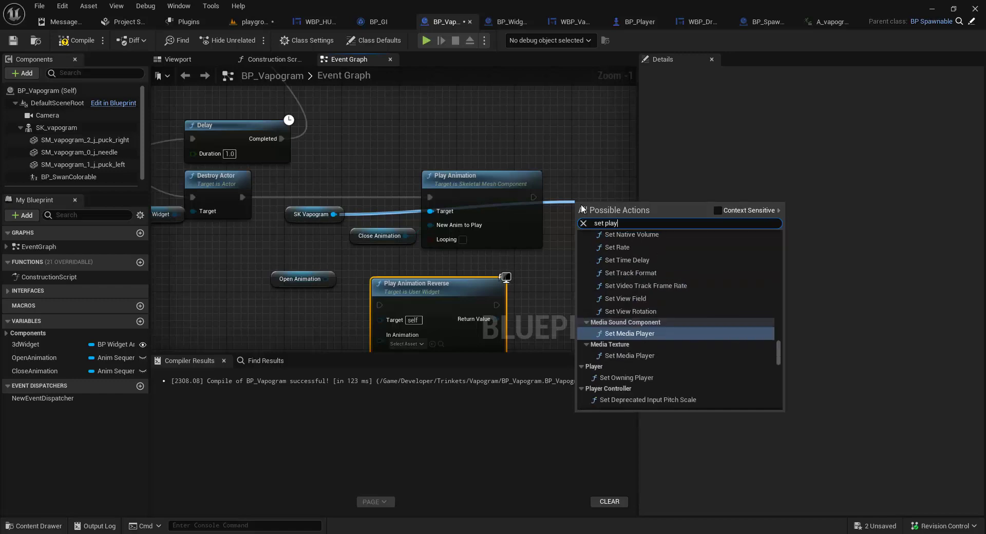
type(" rae")
key("BackSpace")
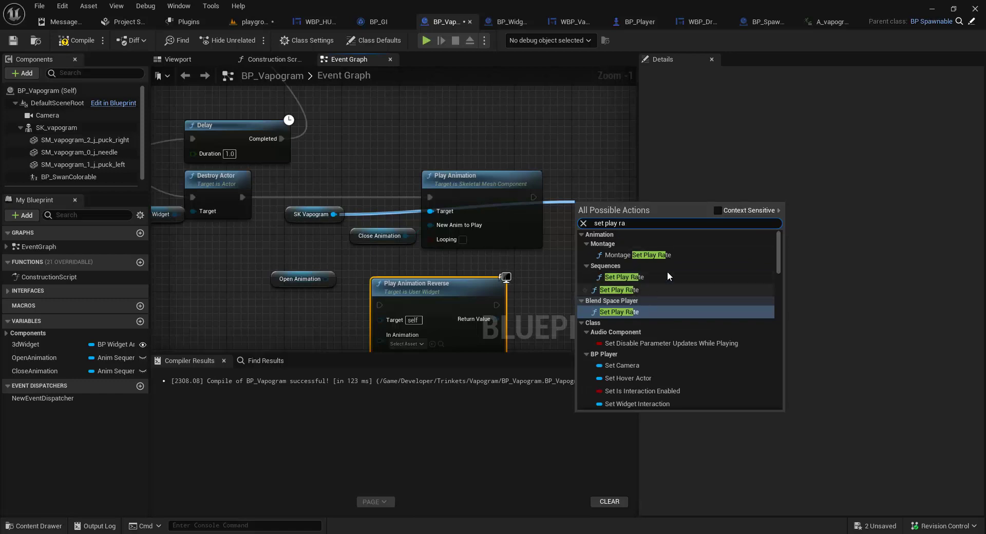
left_click(719, 210)
left_click(624, 263)
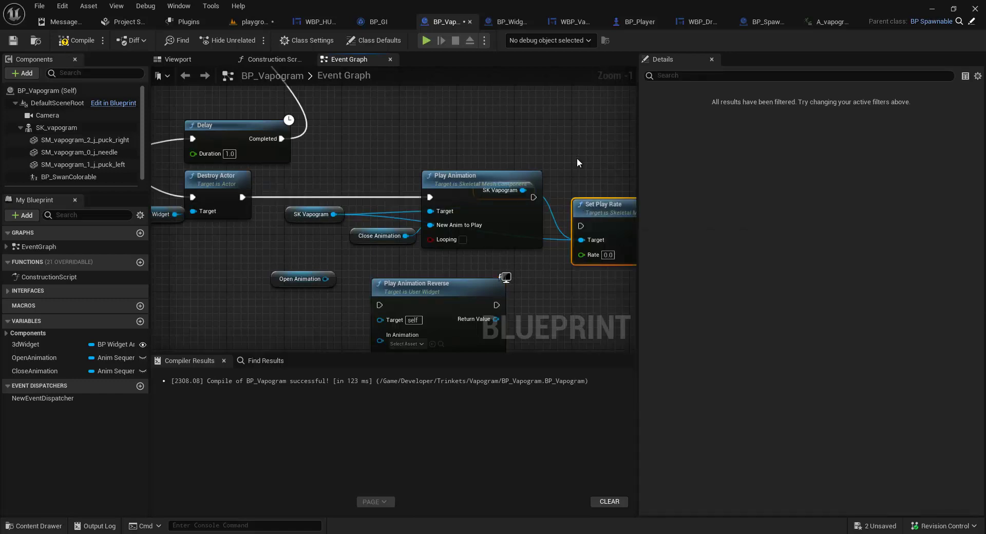
Set the Set Play Rate node's rate to -1.0 and space it and its SK Vapogram reference away from Play Animation
right_click_drag(577, 158, 522, 194)
left_click_drag(550, 238, 543, 216)
left_click(547, 270)
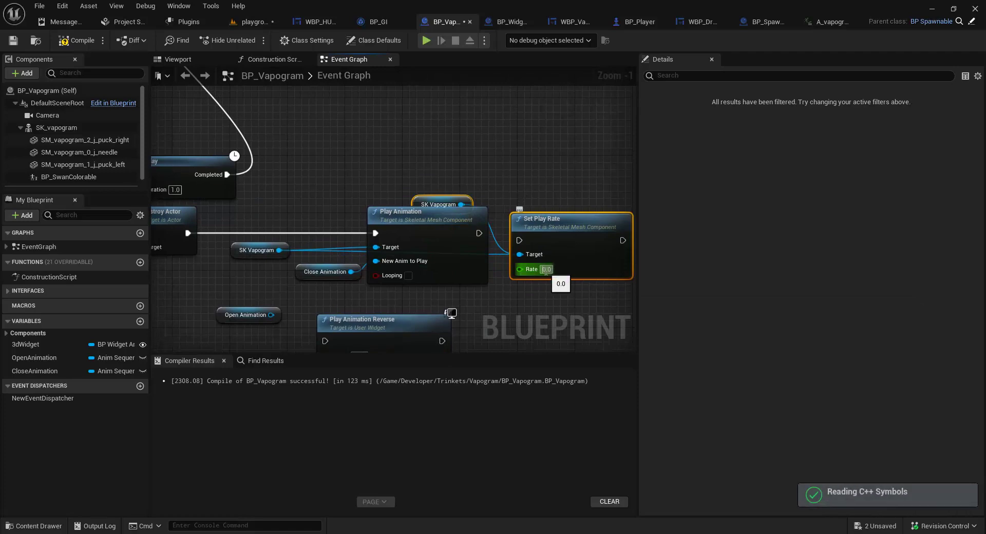
left_click(564, 197)
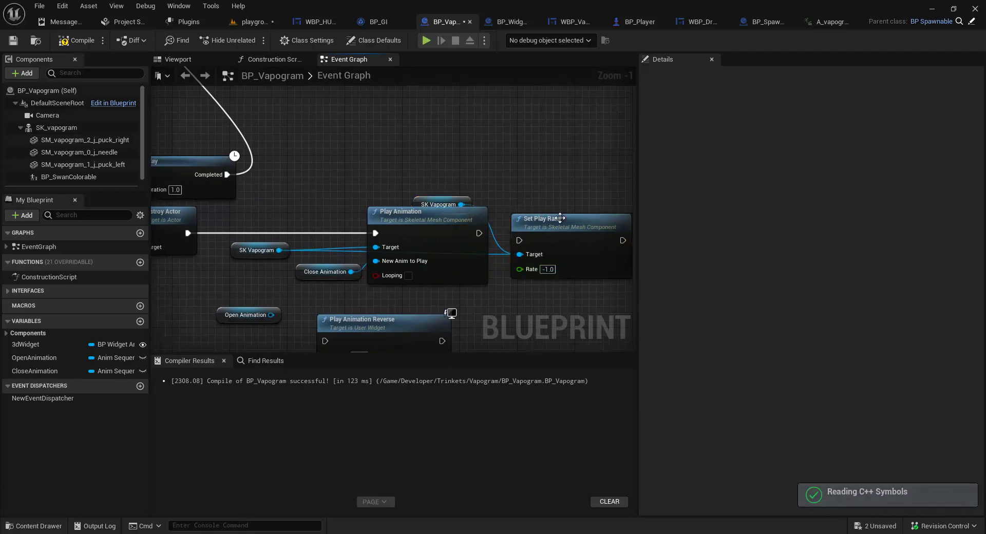
left_click_drag(542, 226, 570, 227)
left_click_drag(439, 199, 479, 179)
right_click_drag(539, 155, 509, 126)
left_click(293, 246)
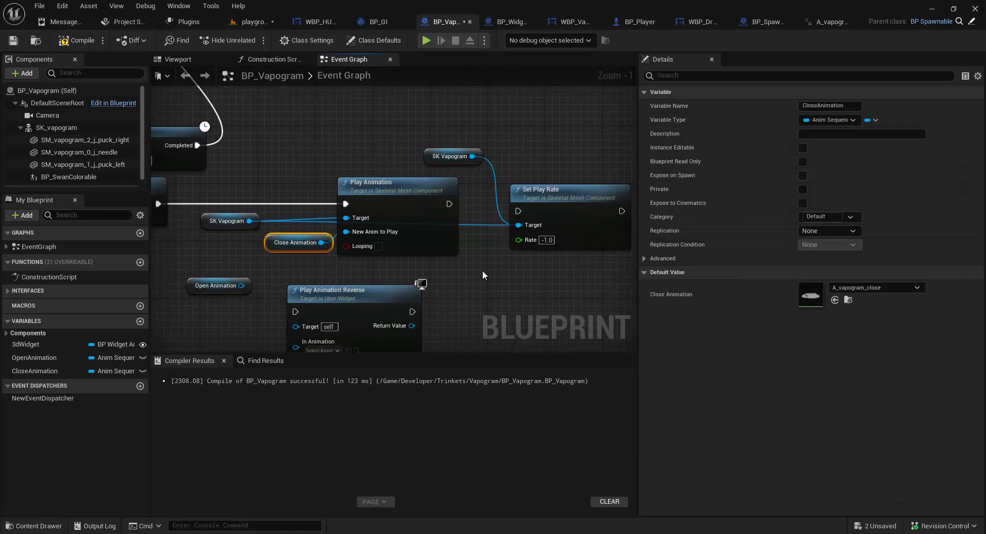
Add an Override Animation Data node fed by Open Animation and SK Vapogram, placing it beside Open Animation with Play Animation Reverse moved aside
right_click_drag(482, 270, 555, 200)
left_click(548, 227)
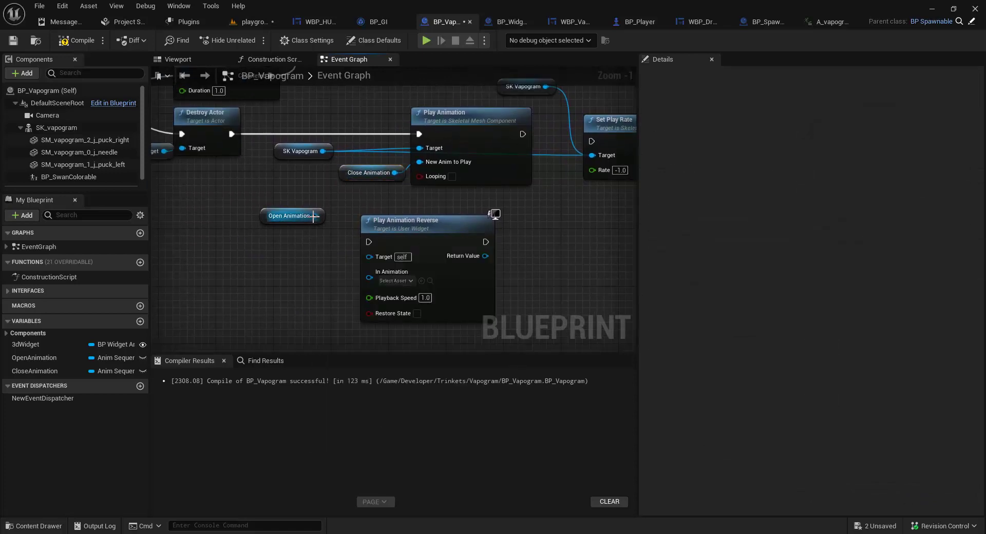
left_click_drag(312, 216, 329, 297)
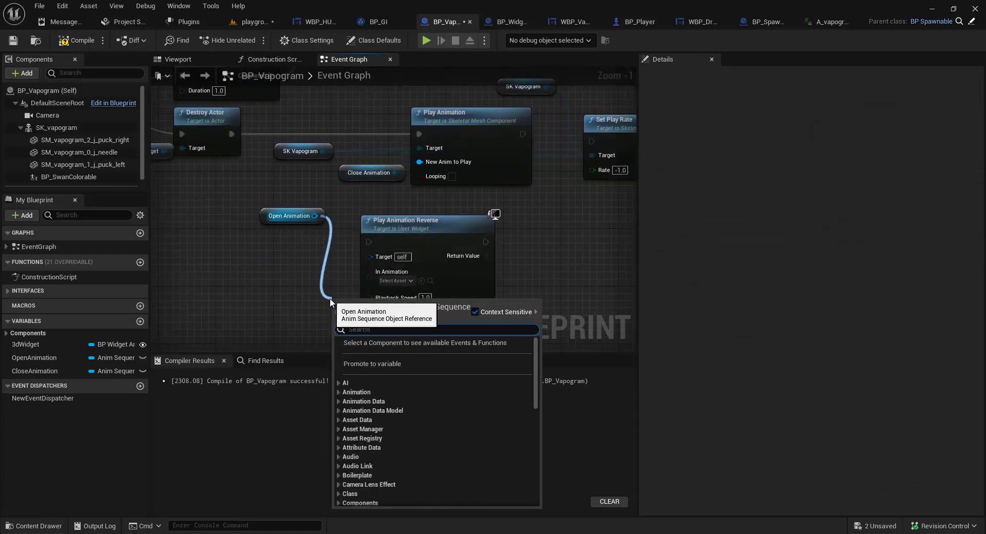
type("animation")
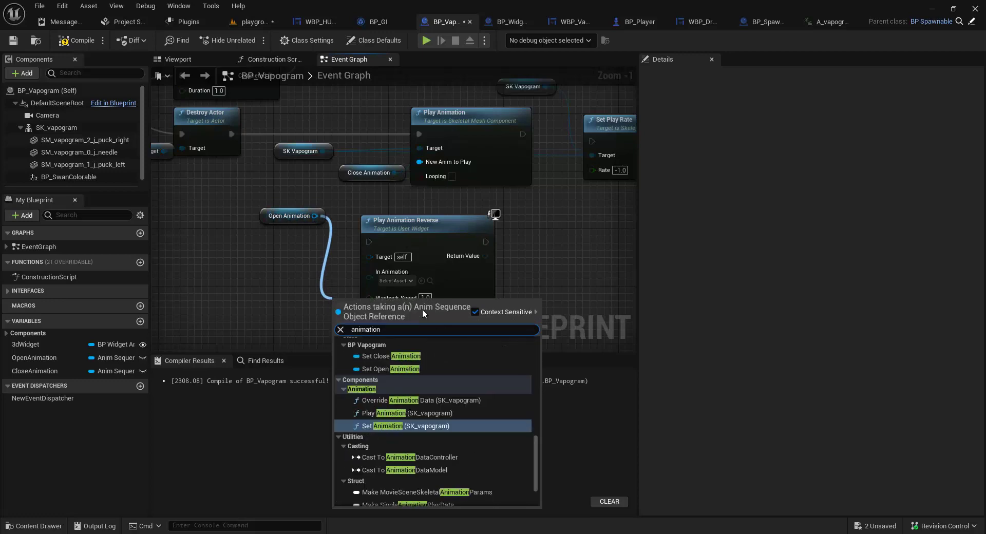
left_click(435, 400)
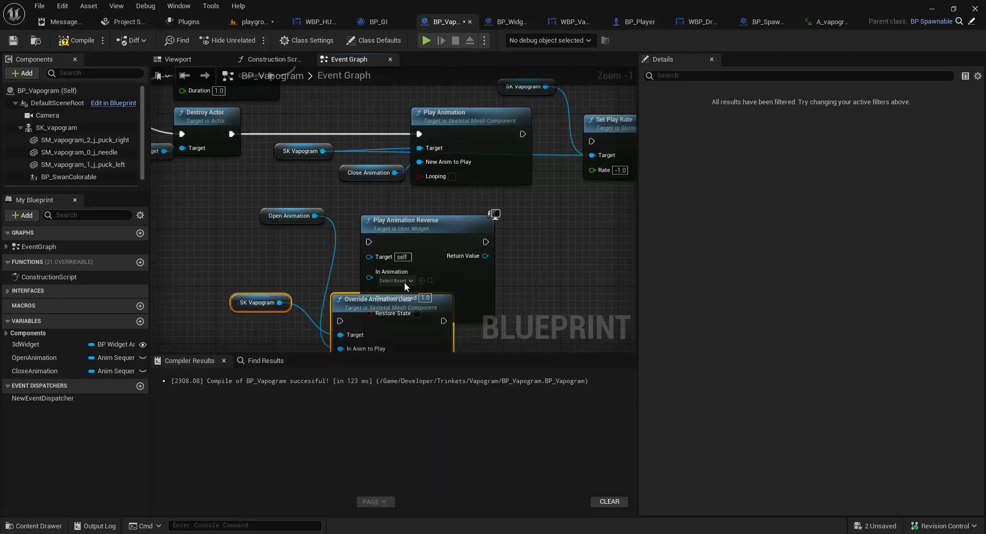
left_click_drag(472, 221, 631, 220)
left_click_drag(395, 309, 440, 223)
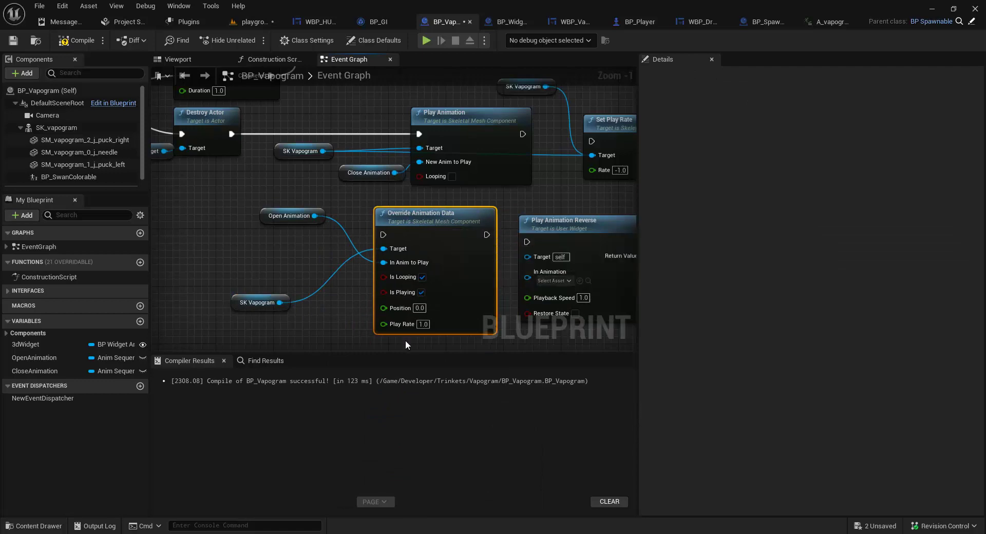
Set the Override Animation Data node's Play Rate to -1.0
left_click(422, 324)
type("-")
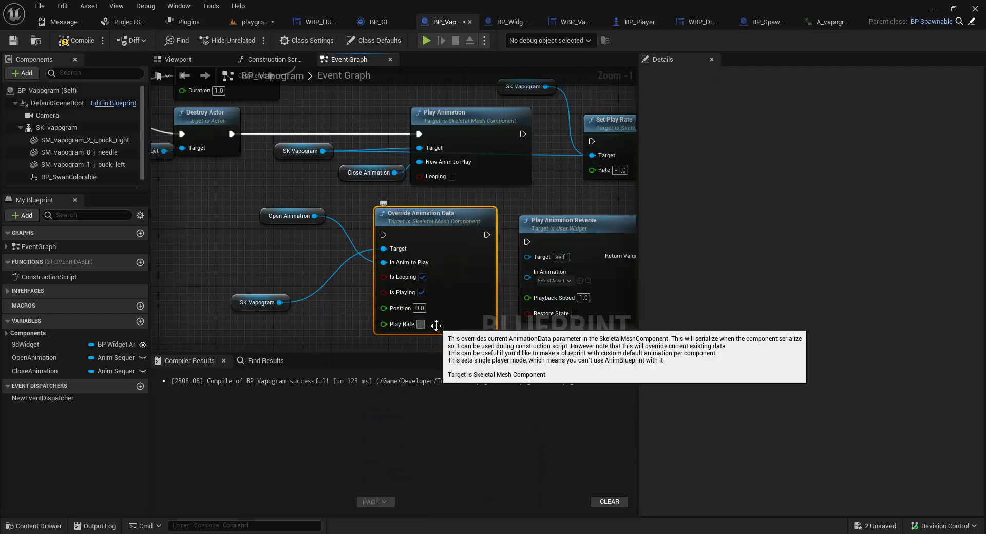
type("1")
left_click(329, 332)
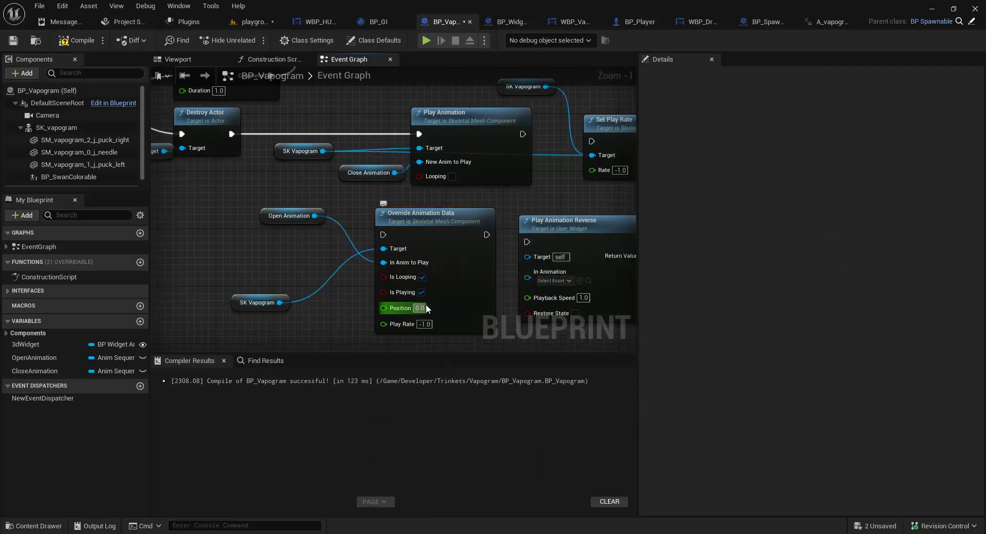
Feed Override Animation Data's Position from a Get Play Length node on Open Animation, and turn off Is Looping
right_click_drag(426, 308, 455, 280)
left_click_drag(292, 278, 267, 249)
left_click_drag(343, 188, 334, 281)
type("get pla")
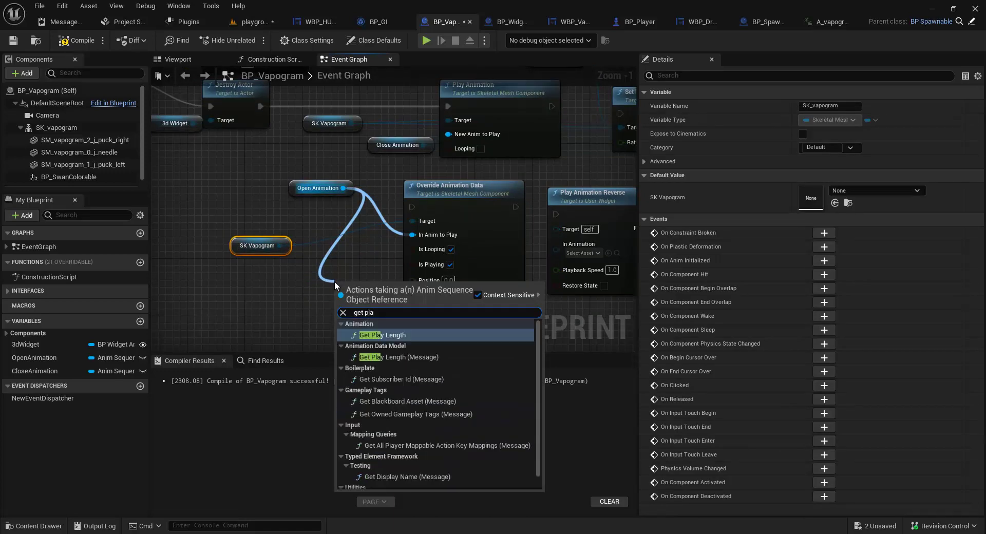
left_click(397, 334)
left_click_drag(374, 292, 412, 279)
right_click_drag(452, 265, 410, 288)
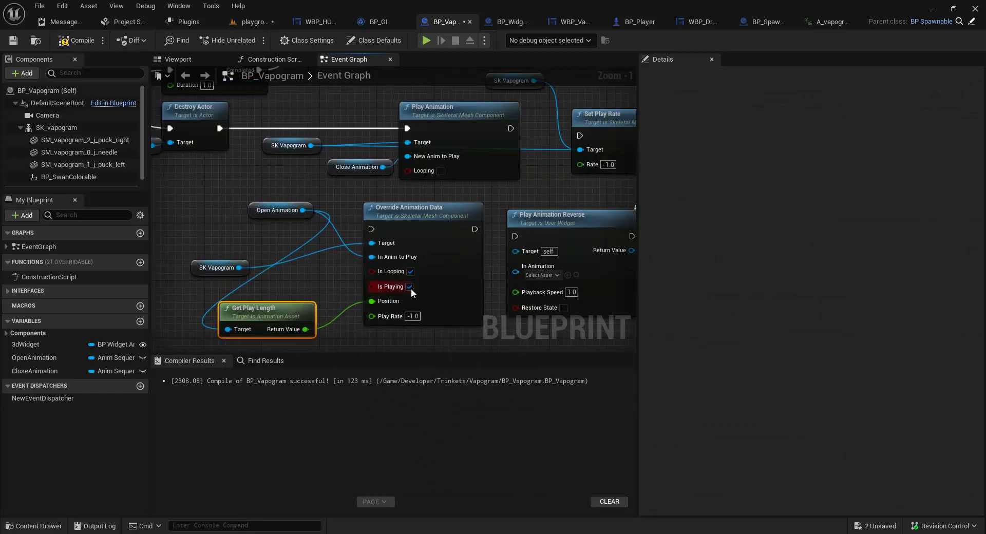
right_click_drag(304, 275, 302, 319)
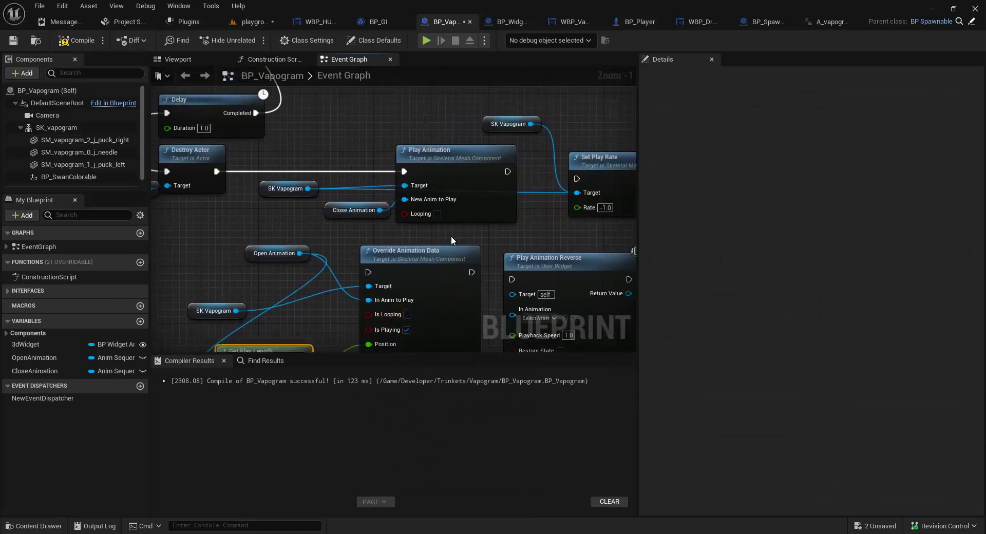
Delete the Override Animation Data, Play Animation Reverse and Set Play Rate nodes together with their supporting input nodes
right_click_drag(451, 236, 416, 249)
scroll(495, 136, "down", 2)
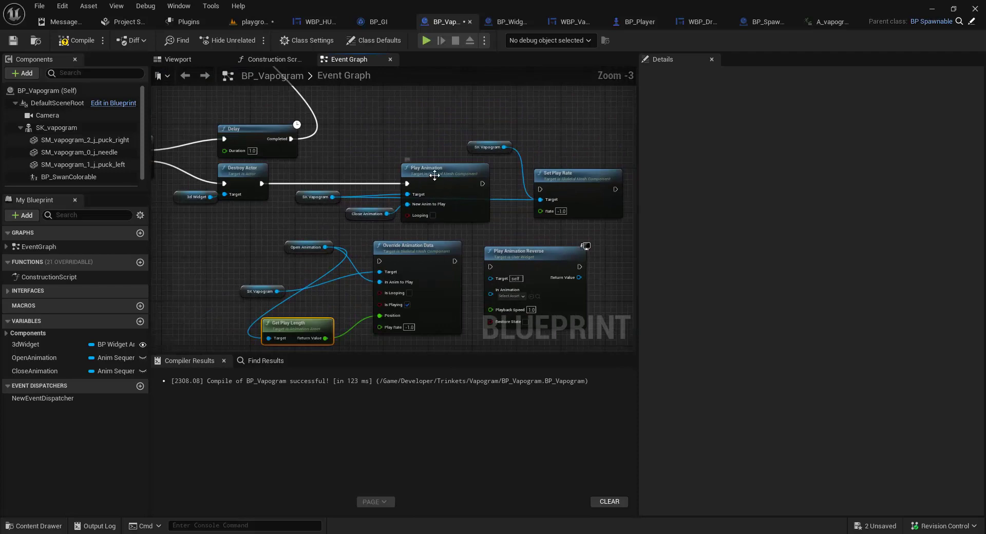
scroll(434, 175, "up", 3)
scroll(361, 254, "down", 2)
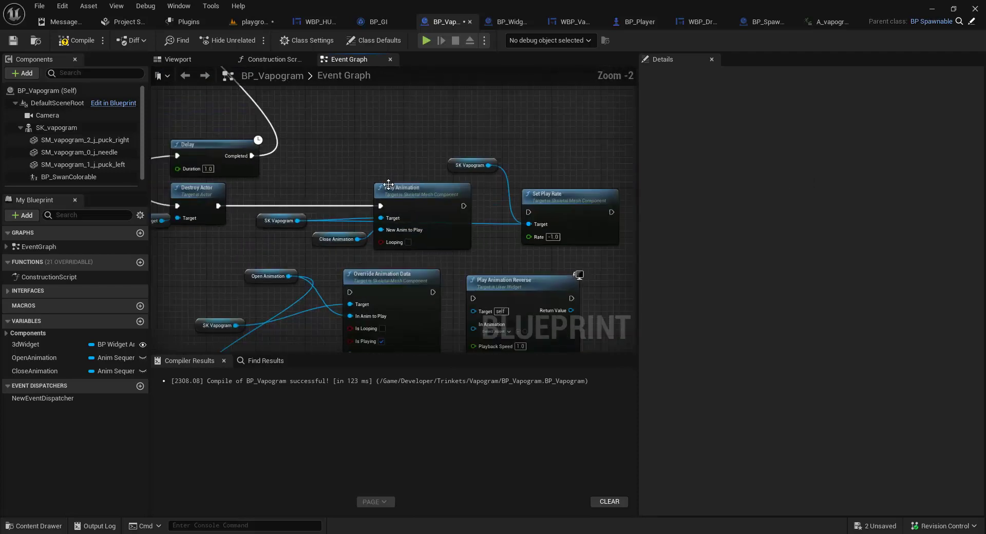
right_click_drag(512, 257, 503, 187)
left_click_drag(567, 205, 208, 328)
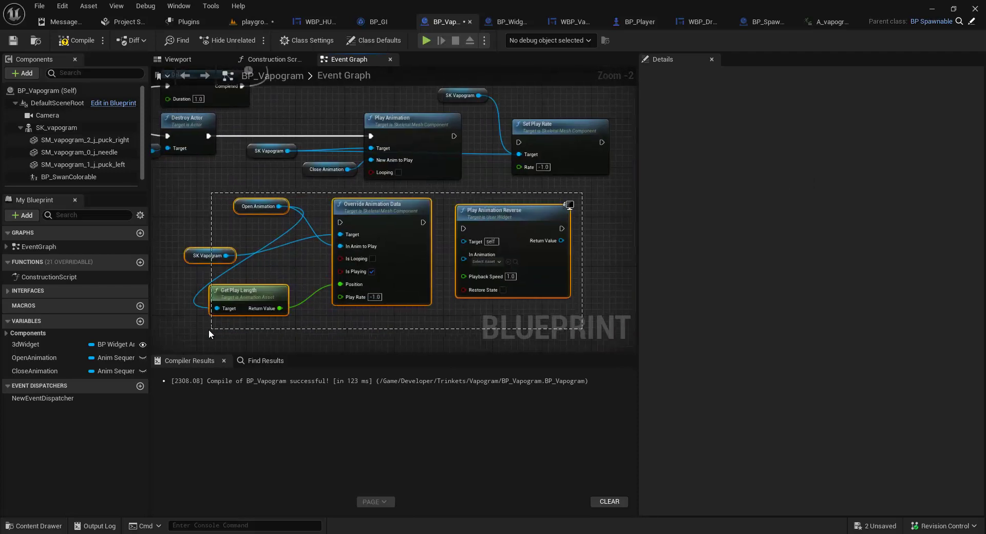
key("Delete")
right_click_drag(507, 189, 442, 258)
left_click_drag(420, 147, 488, 254)
key("Delete")
Rearrange the SK Vapogram and Close Animation references neatly beside the Play Animation node's inputs
scroll(436, 289, "up", 2)
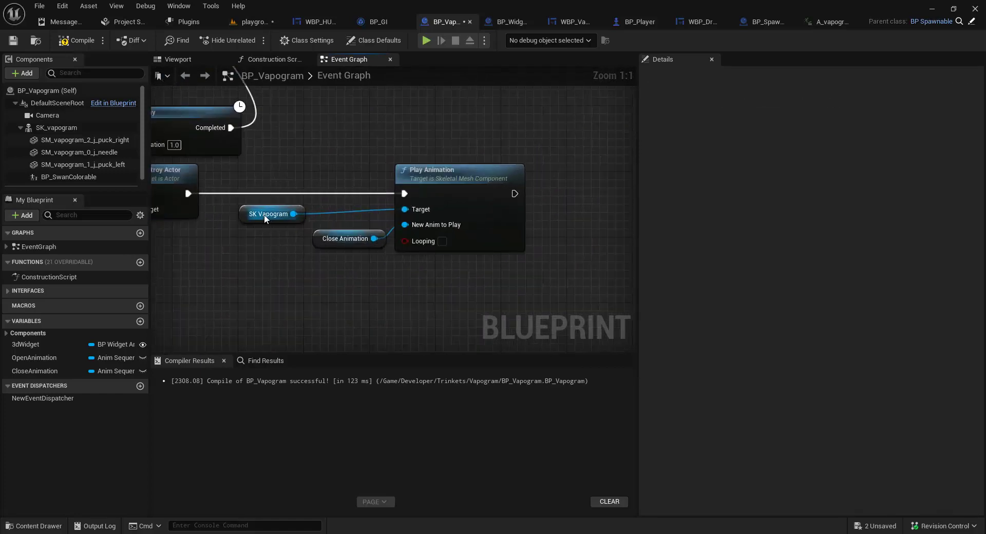
left_click_drag(263, 214, 347, 206)
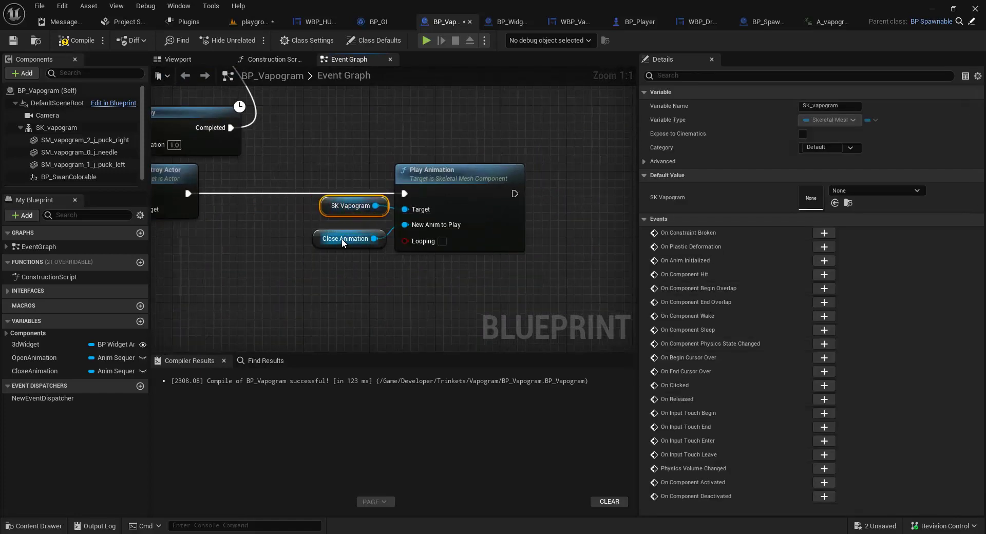
left_click_drag(342, 241, 309, 249)
left_click(341, 291)
Open the A_vapogram_close animation sequence from the Trinkets/Vapogram content folder
key("ctrl+space")
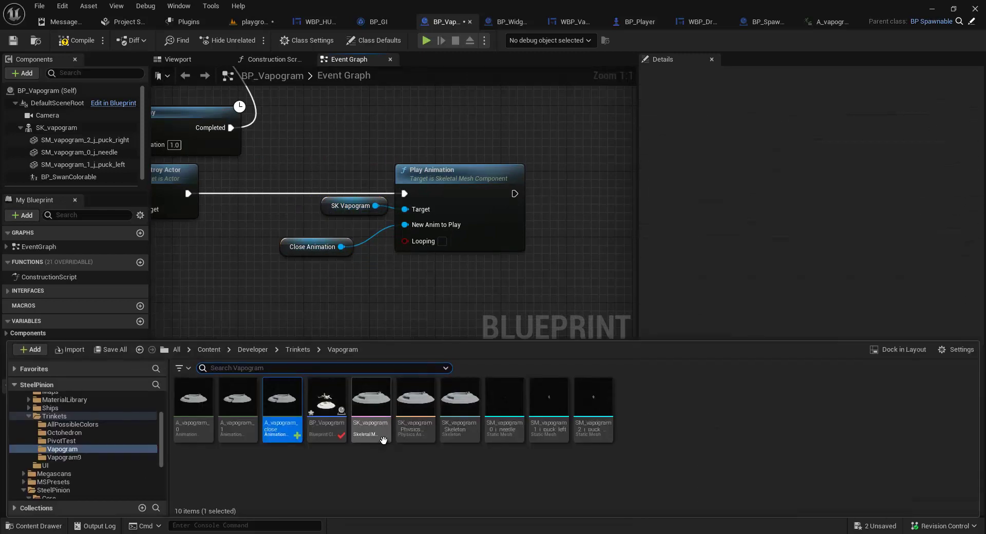
left_click(269, 463)
left_click(232, 424)
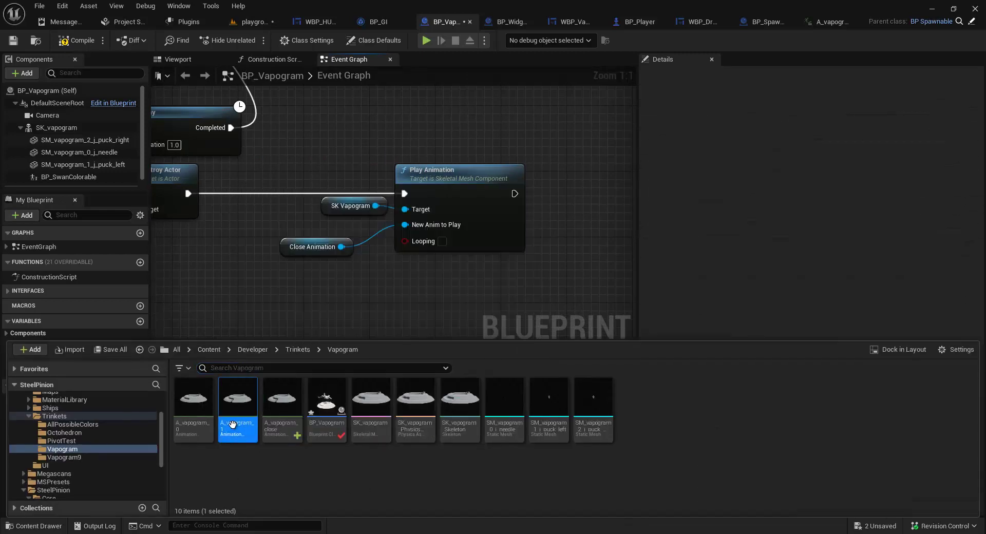
right_click(232, 424)
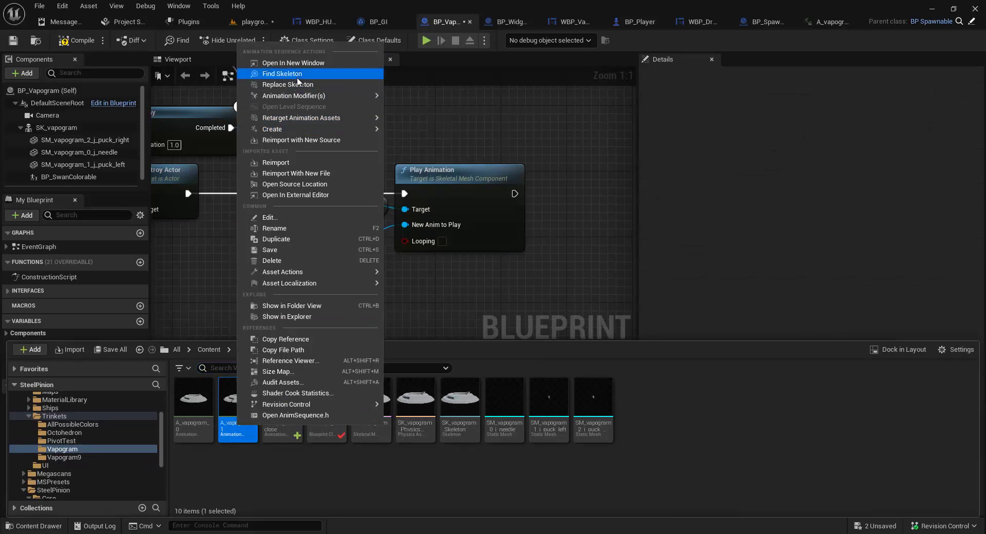
left_click(281, 435)
left_click(285, 421)
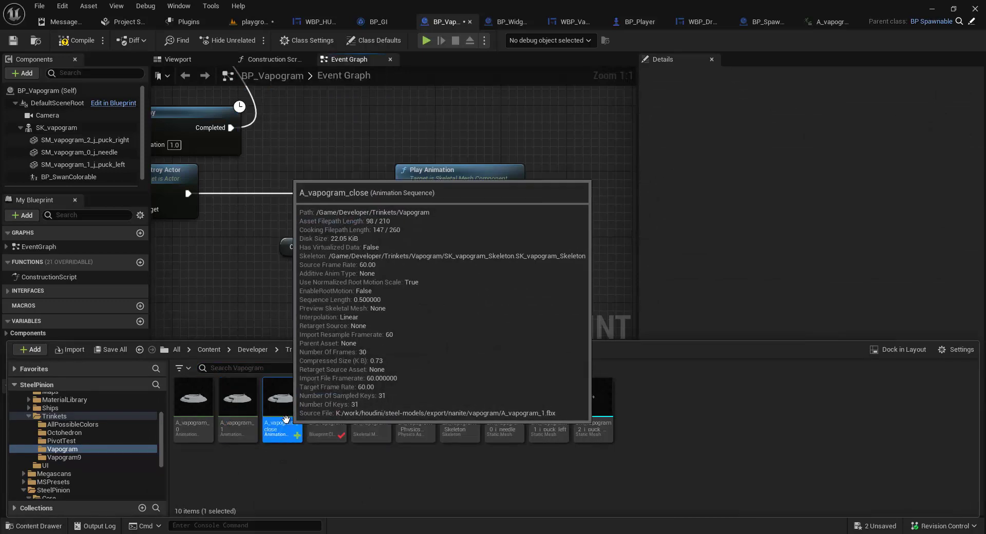
double_click(285, 419)
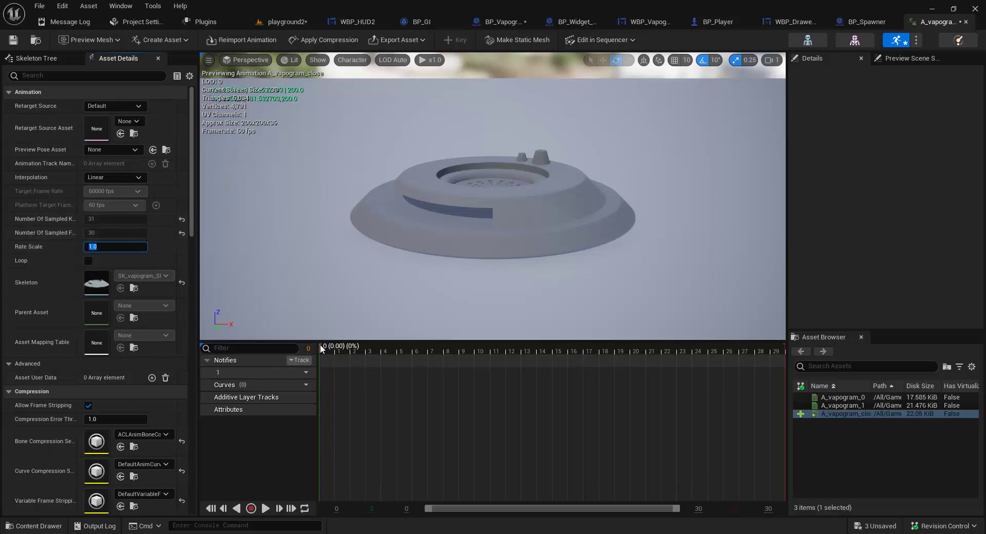
Preview the A_vapogram_close playback with Rate Scale at 1.0 and again at -1.0
left_click(268, 510)
left_click(265, 508)
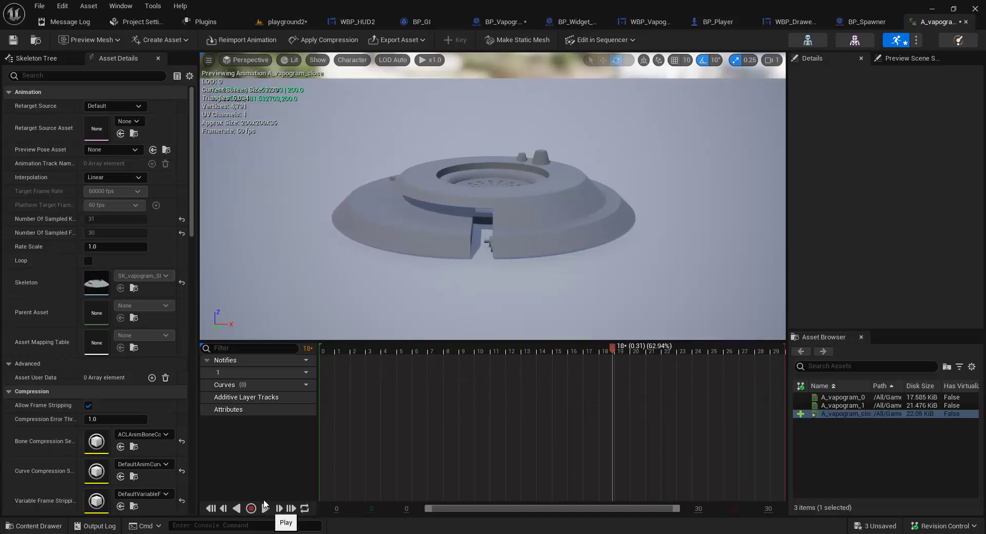
left_click(265, 508)
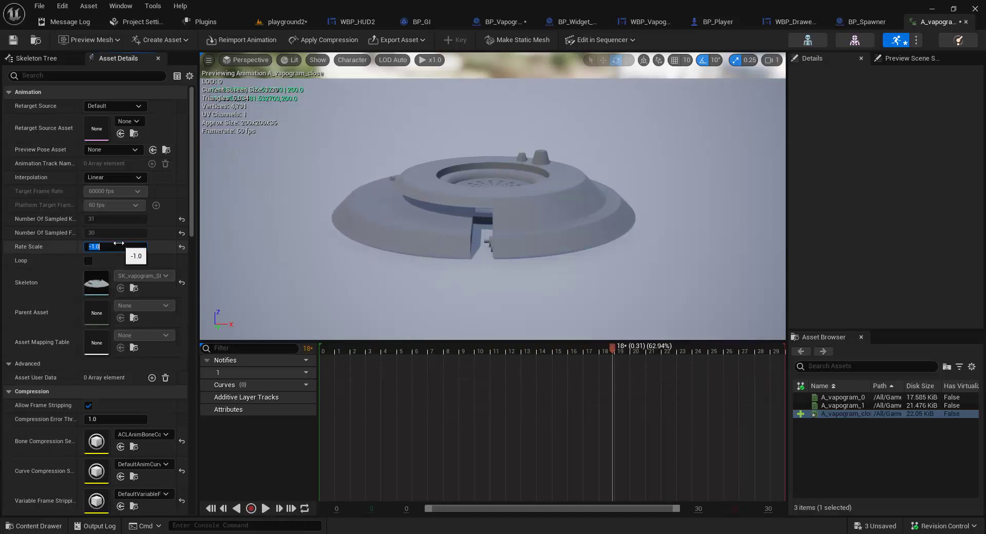
left_click(266, 511)
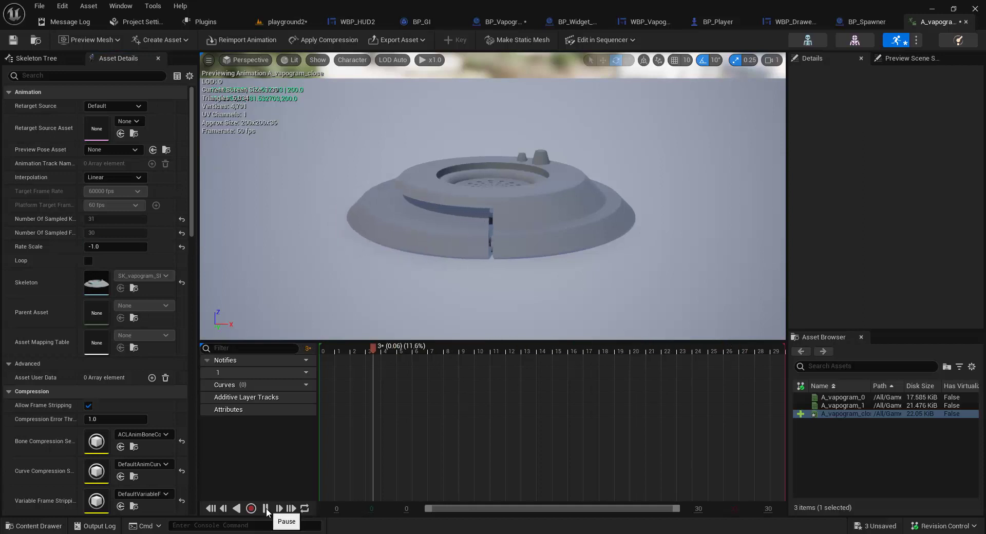
Set the Rate Scale of A_vapogram_close to 1.0 and close its animation editor
left_click(105, 247)
type("1")
key("Return")
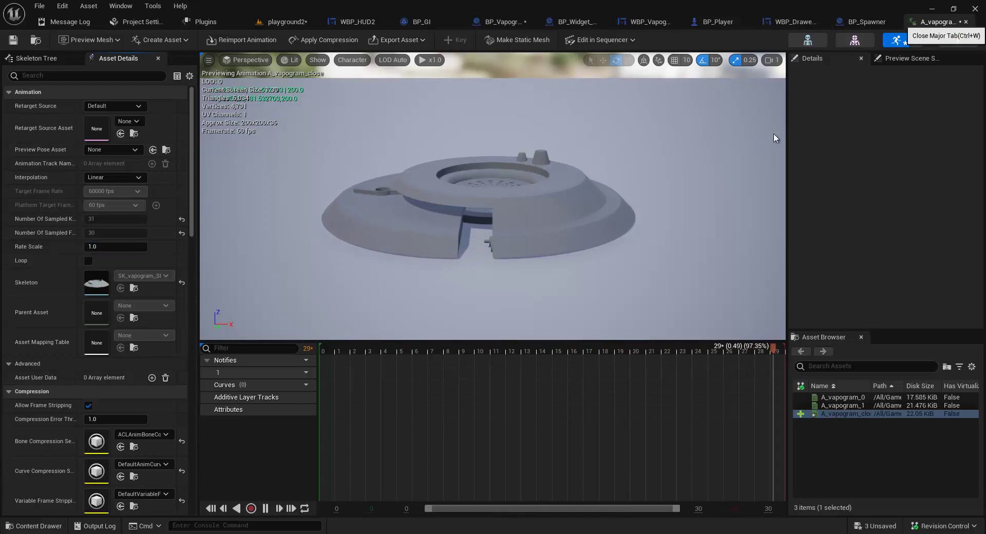
key("ctrl+w")
Return to the BP_Vapogram event graph and check the default animation assigned to the CloseAnimation variable
right_click_drag(460, 271, 396, 270)
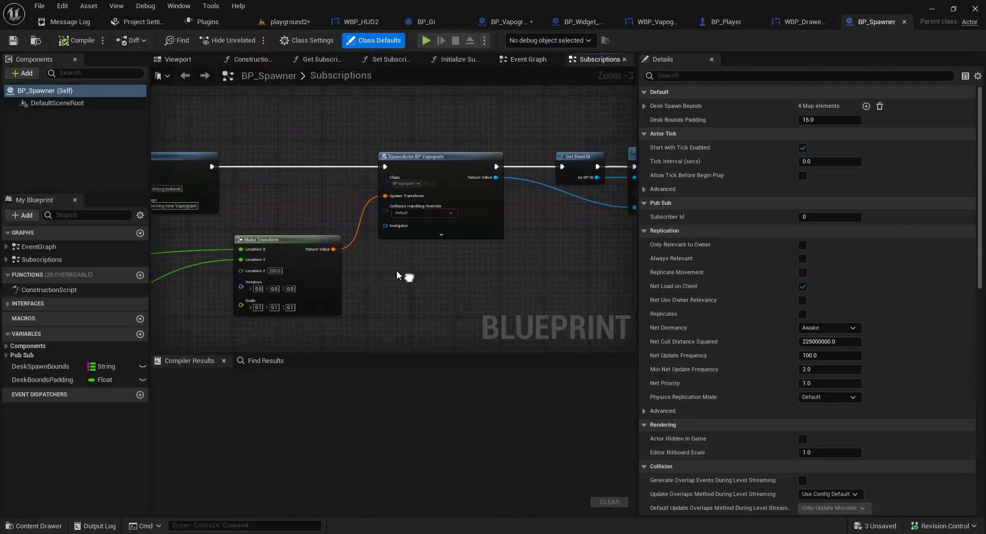
scroll(403, 309, "down", 2)
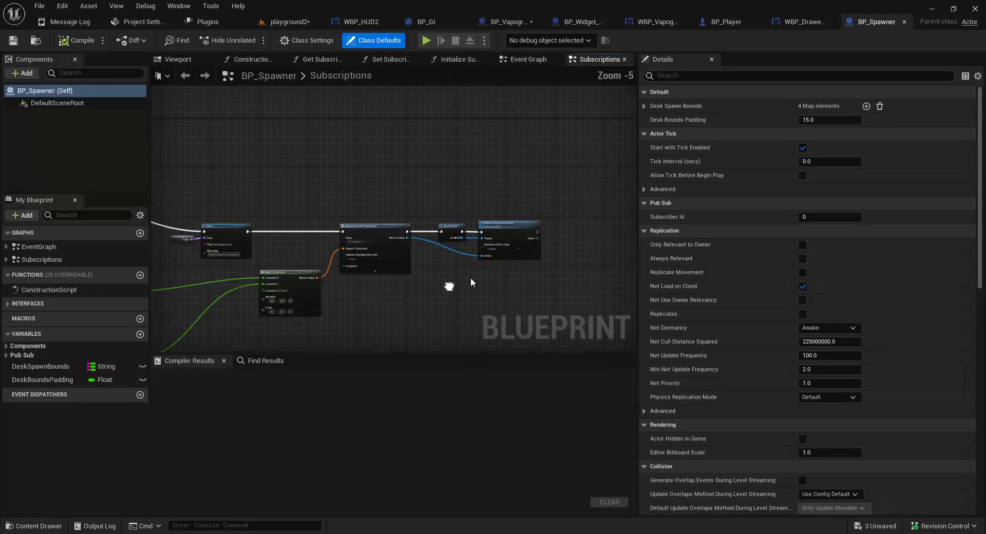
left_click(506, 22)
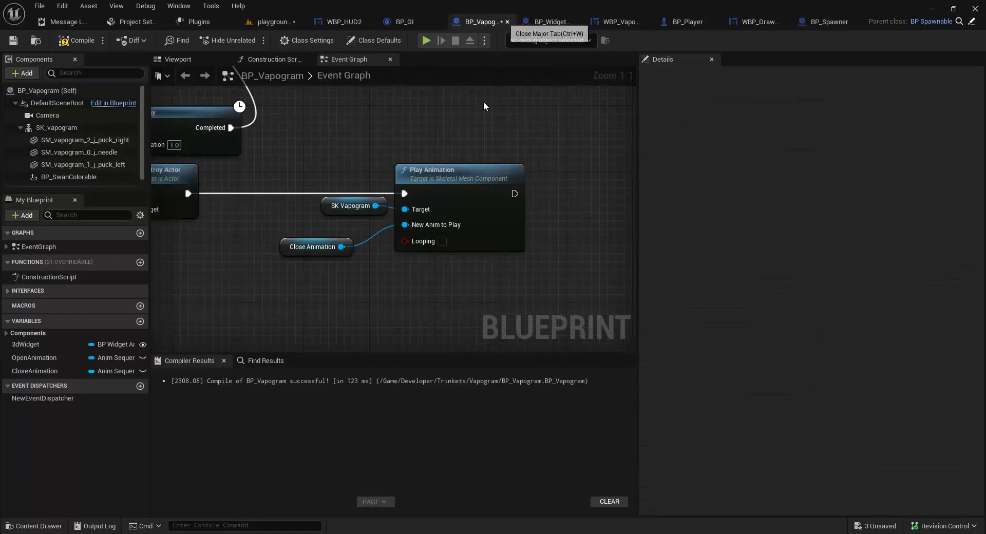
left_click(358, 236)
left_click(37, 371)
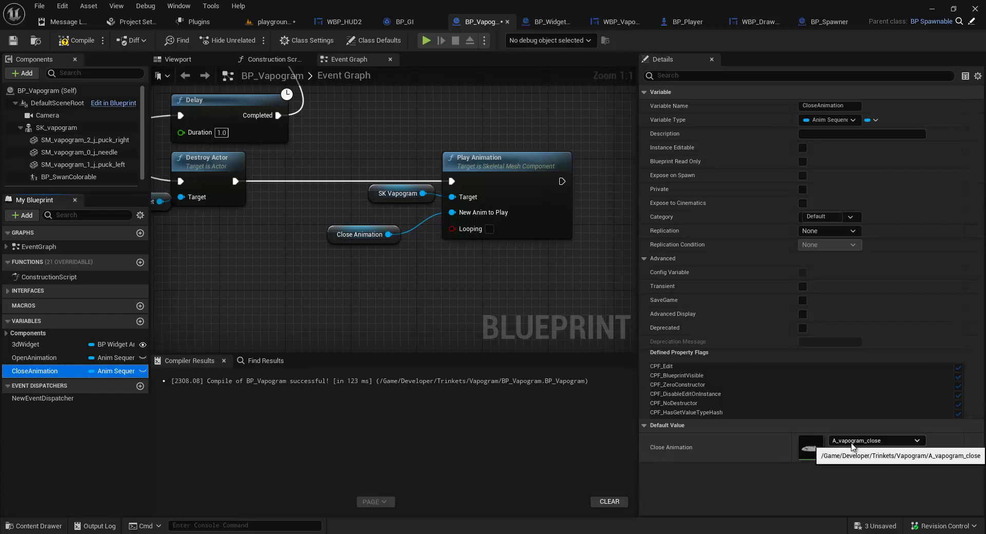
right_click_drag(475, 281, 443, 305)
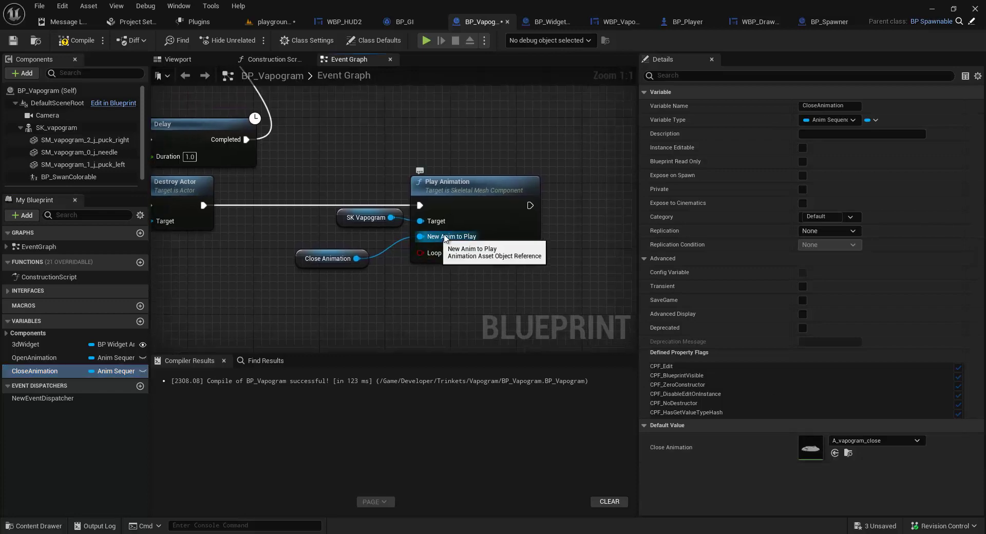
Enable Looping on the Play Animation node fed by Close Animation and compile BP_Vapogram
scroll(439, 255, "down", 1)
right_click_drag(416, 275, 436, 295)
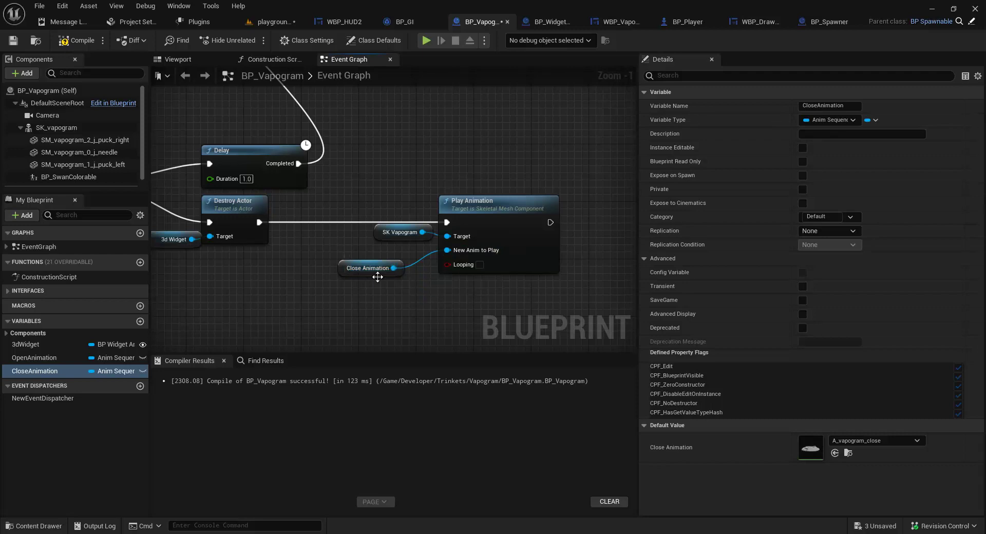
left_click(479, 264)
left_click(76, 40)
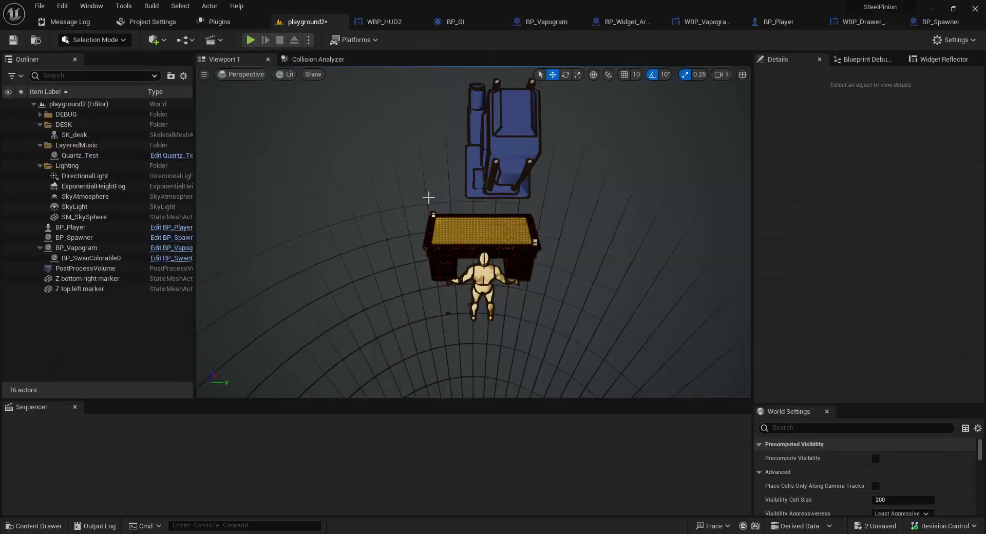
Play-test the playground2 level by creating a new fleet, adding a unit and closing the Vapogram's menu, and stop the session
left_click(250, 40)
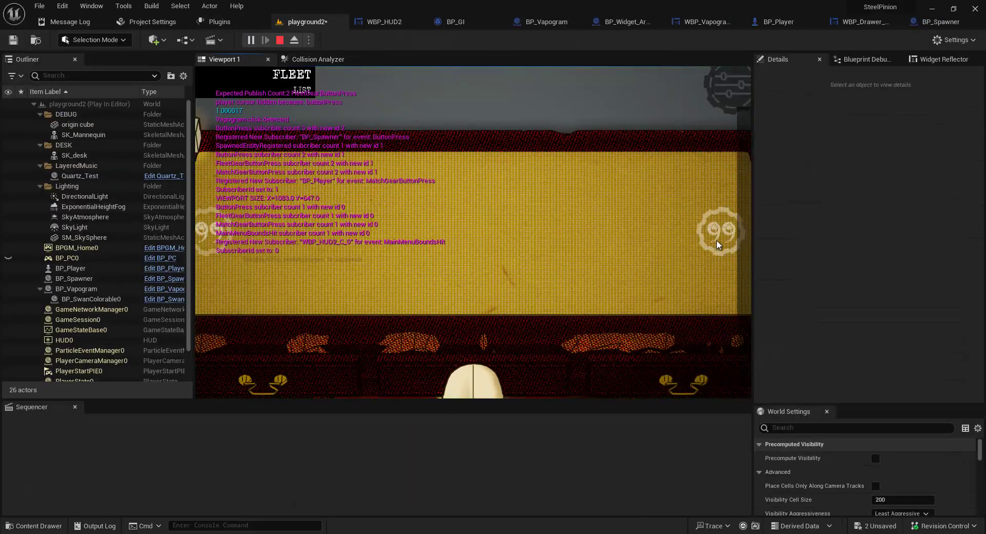
left_click(525, 128)
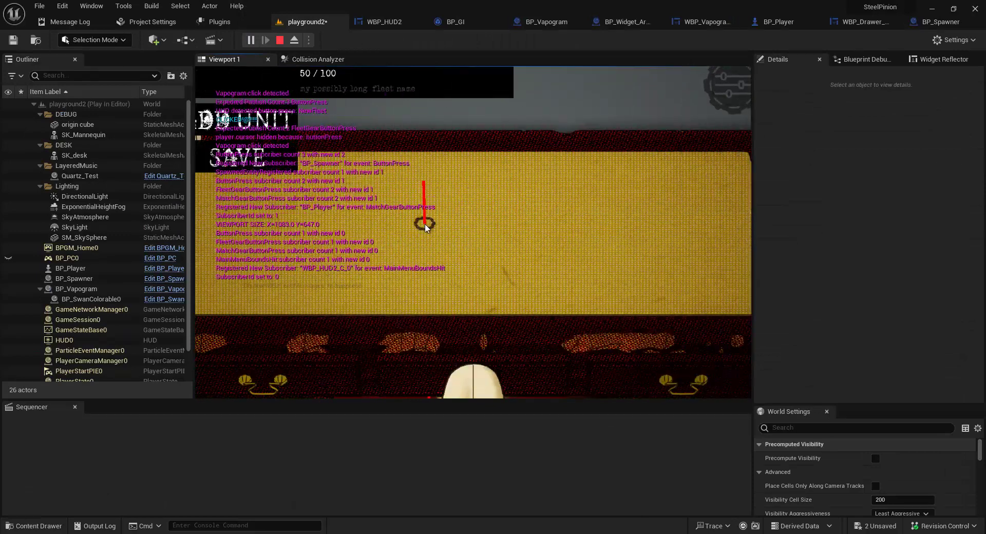
left_click(262, 126)
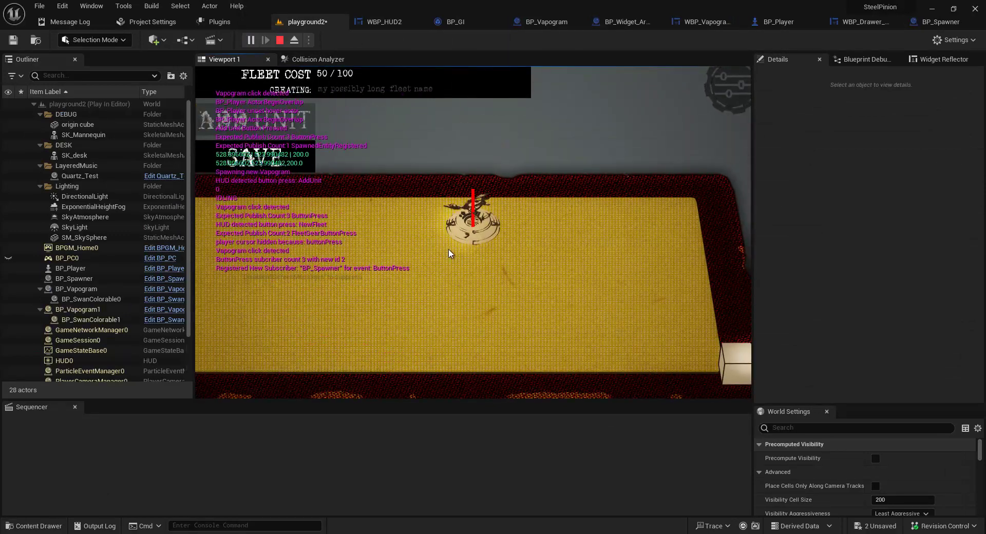
left_click(452, 254)
left_click(645, 300)
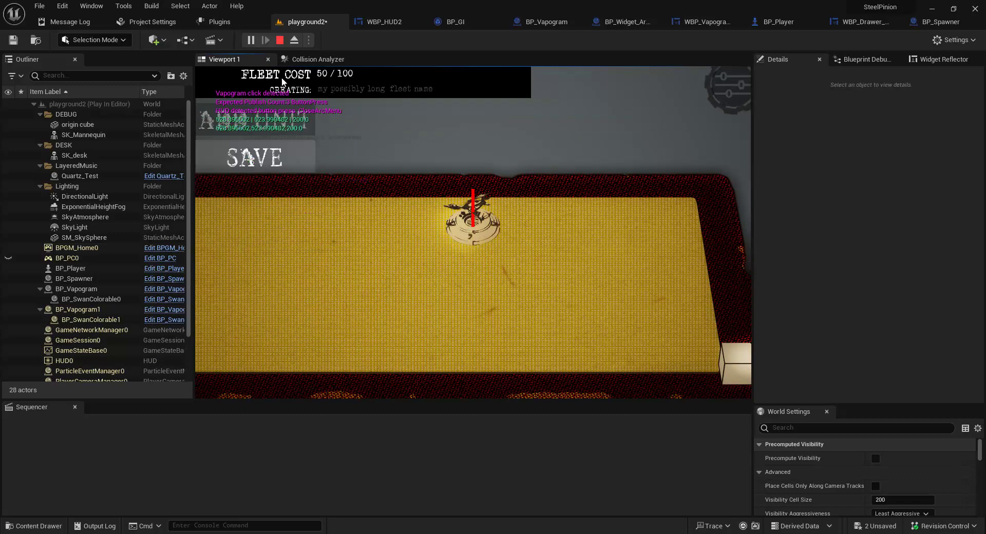
left_click(280, 40)
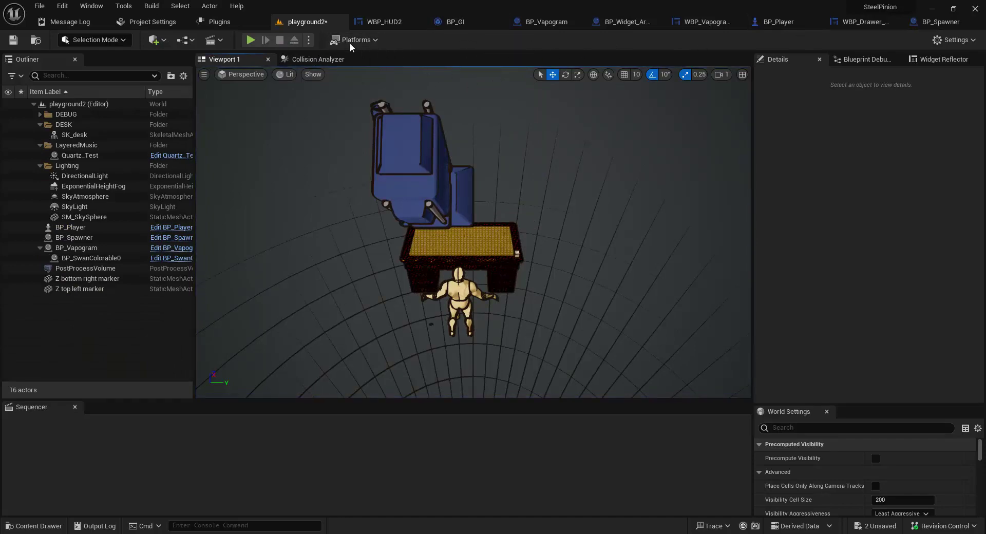
left_click(385, 21)
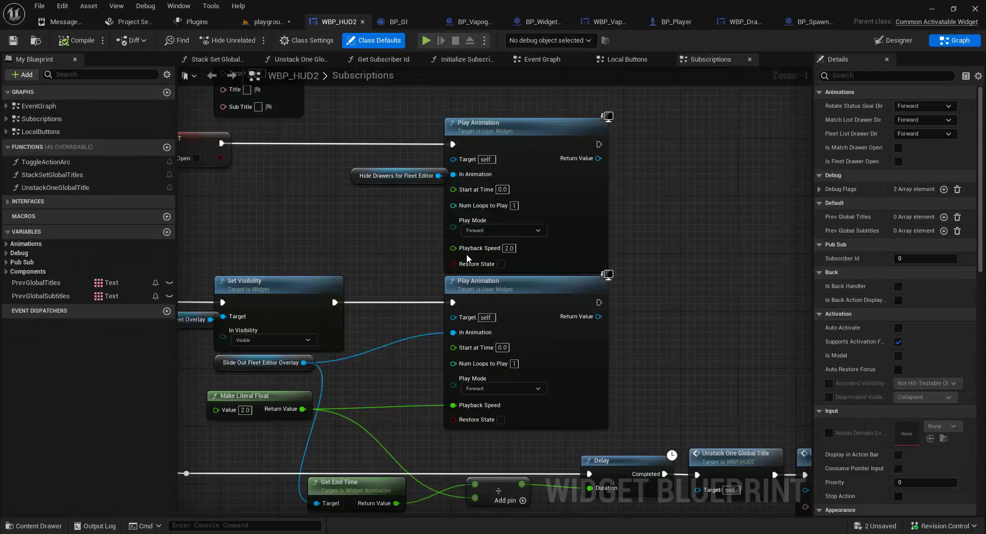
left_click(472, 21)
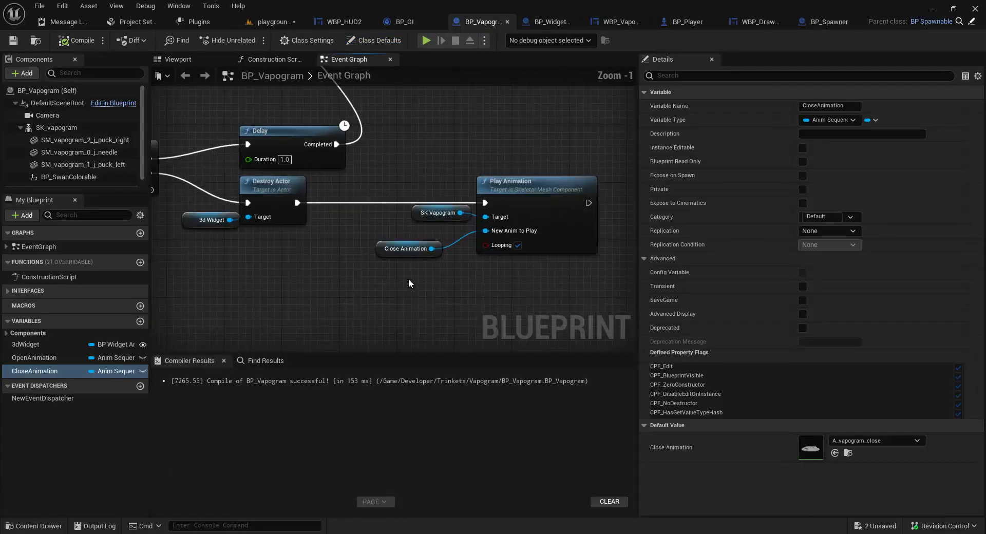
scroll(399, 269, "up", 1)
scroll(454, 268, "down", 2)
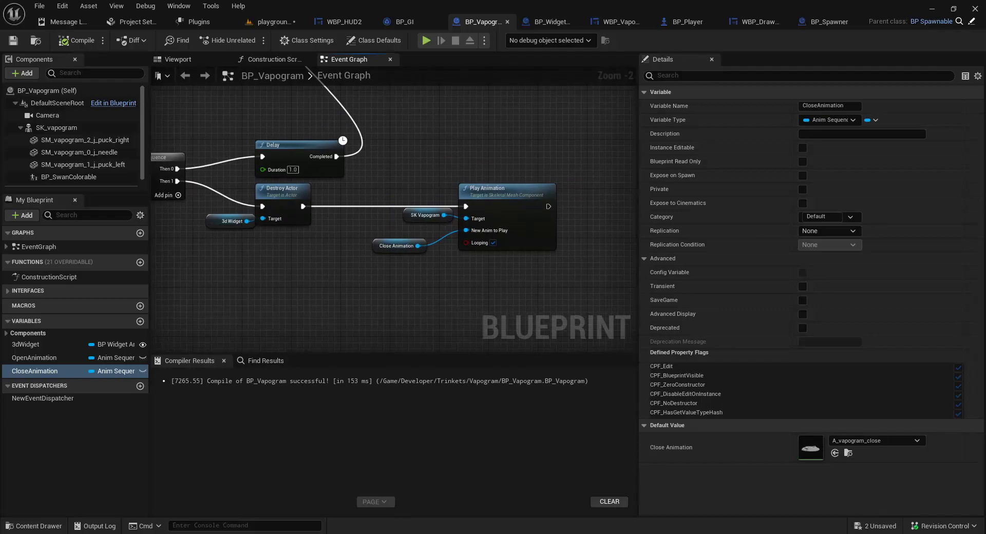
Switch to the menu-restore.hiplc scene in Houdini and show the overall vapogram geometry network
mouse_move(418, 533)
left_click(499, 494)
scroll(716, 398, "down", 3)
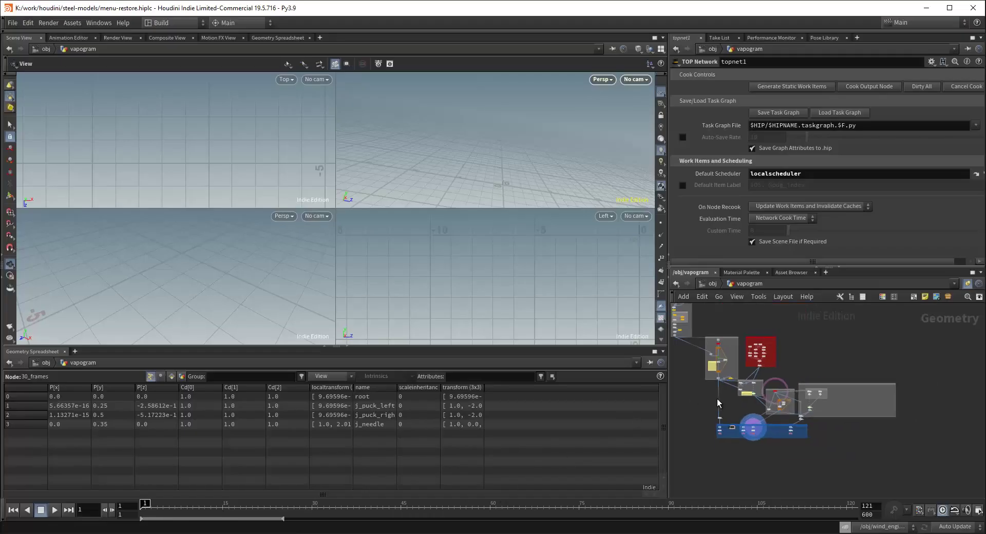
Look through the node groups at the start of the vapogram network, down to the group beside the red network box
middle_click_drag(804, 358, 842, 316)
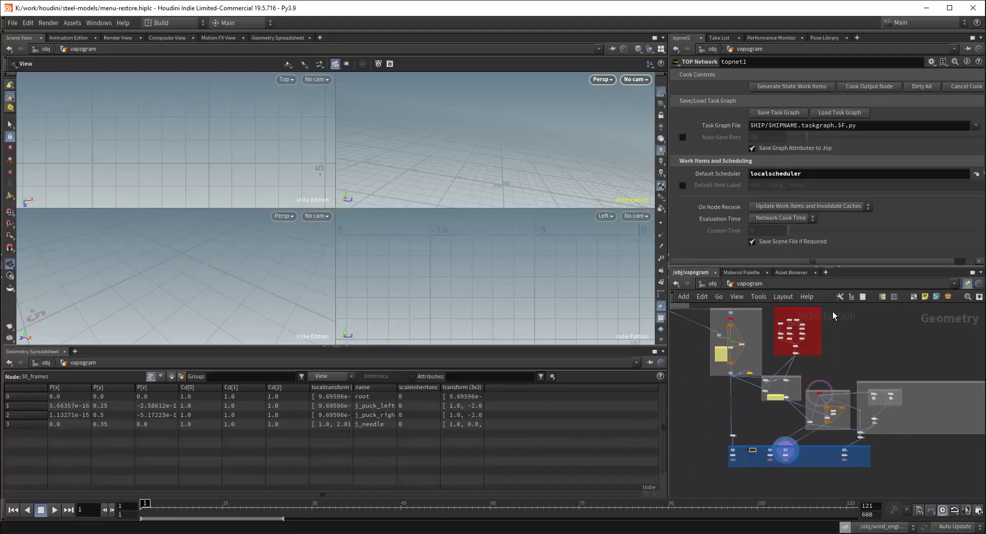
scroll(834, 410, "up", 5)
scroll(781, 464, "down", 4)
middle_click_drag(775, 469, 831, 384)
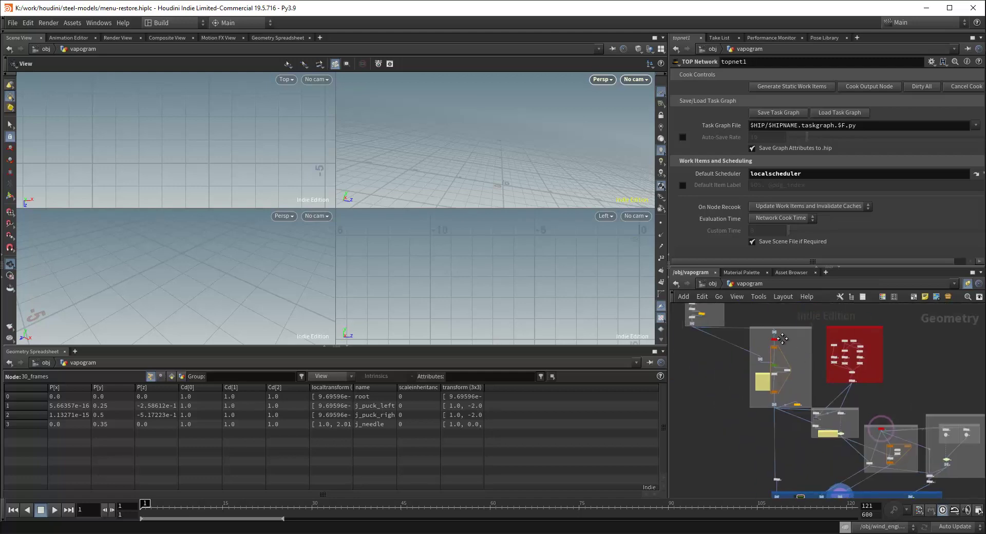
middle_click_drag(781, 338, 844, 446)
scroll(738, 350, "up", 4)
middle_click_drag(785, 387, 746, 330)
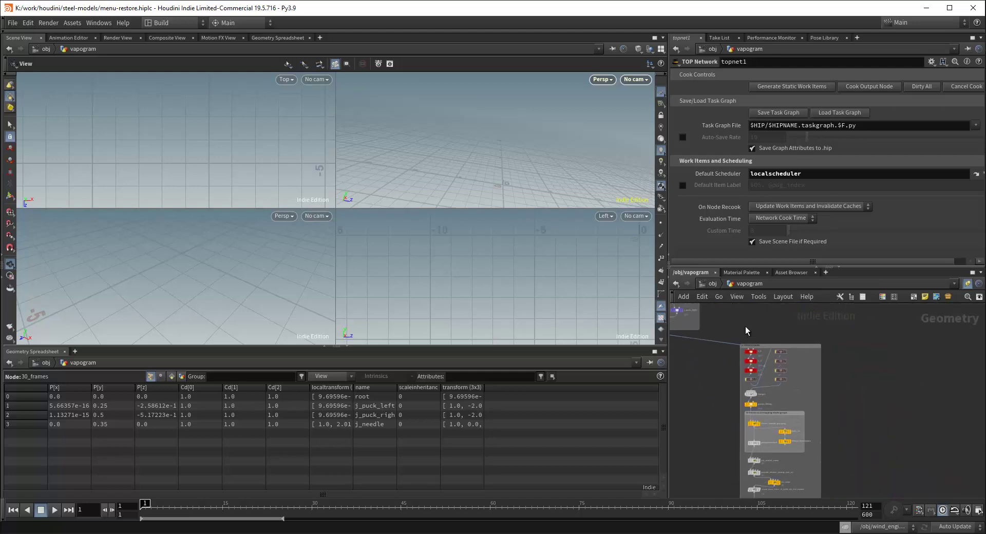
scroll(774, 376, "up", 3)
scroll(811, 404, "down", 1)
middle_click_drag(882, 456, 835, 352)
scroll(829, 368, "down", 2)
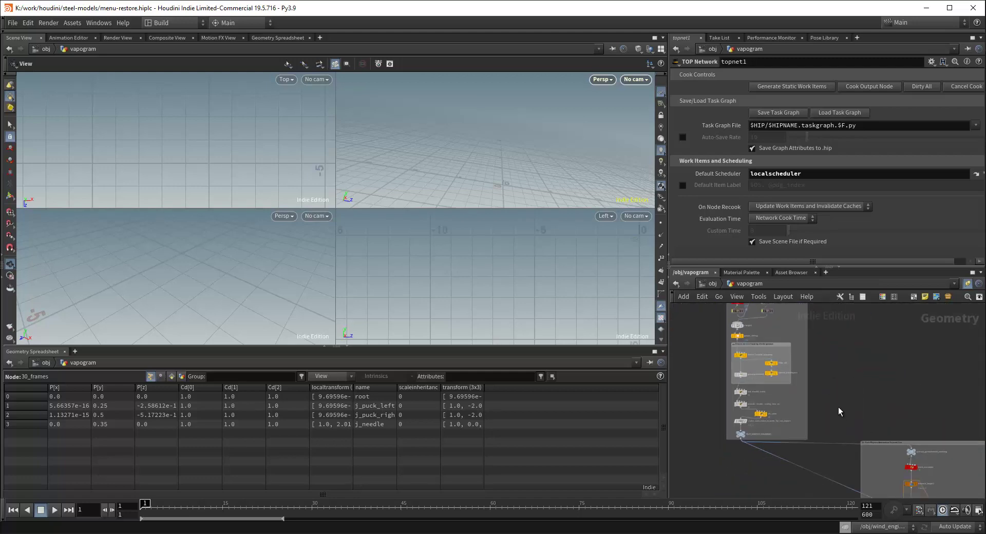
middle_click_drag(838, 455, 792, 402)
middle_click_drag(877, 436, 783, 376)
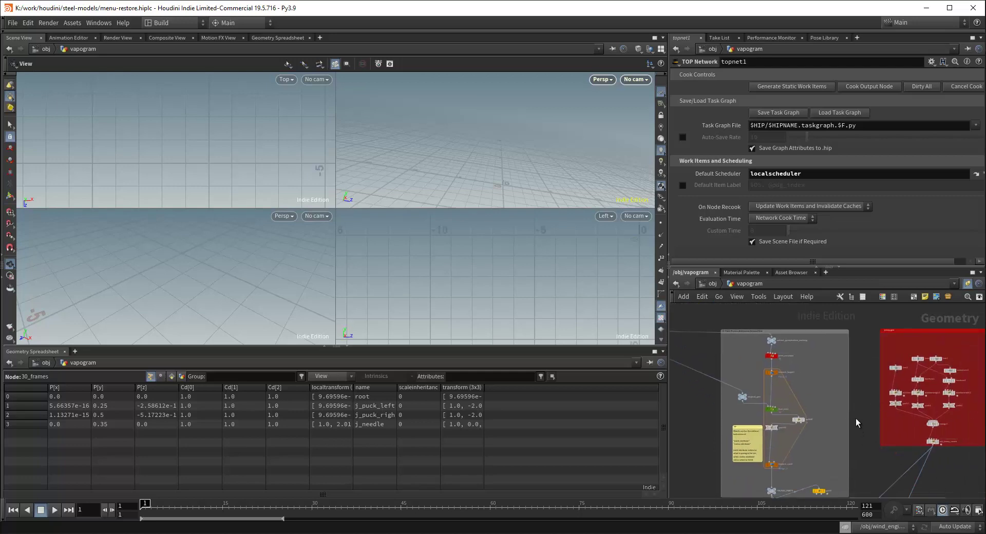
Trace the vapogram network from the for-each part loop through the Rigging group to the slide open animation group
scroll(855, 421, "down", 2)
middle_click_drag(832, 408, 771, 387)
scroll(755, 355, "up", 6)
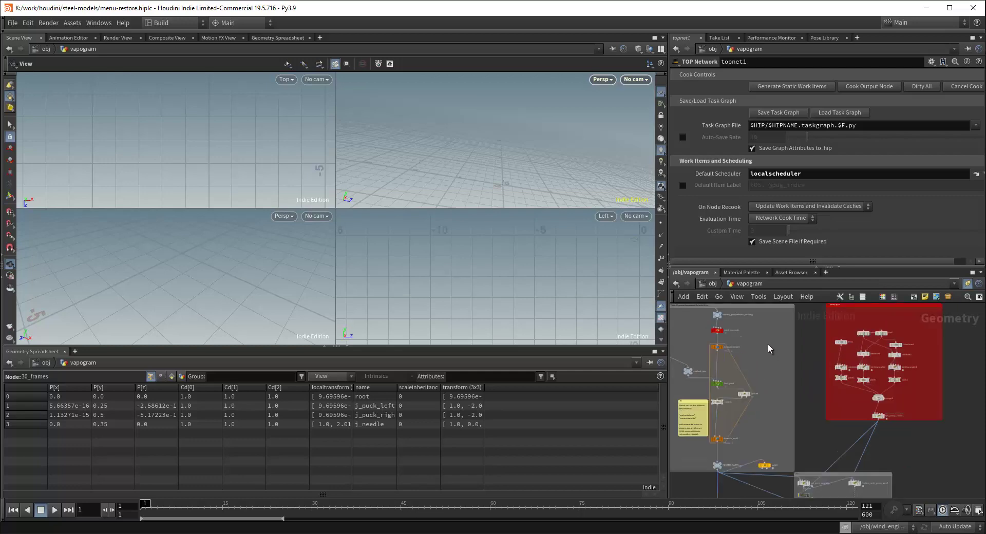
scroll(762, 341, "down", 5)
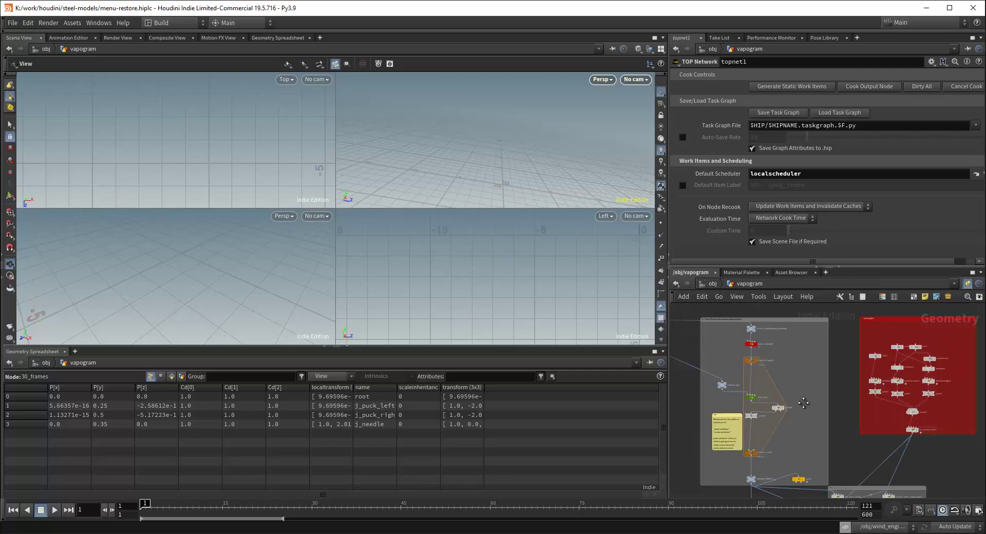
middle_click_drag(802, 411, 771, 333)
middle_click_drag(851, 421, 811, 362)
middle_click_drag(884, 386, 781, 343)
scroll(803, 359, "up", 2)
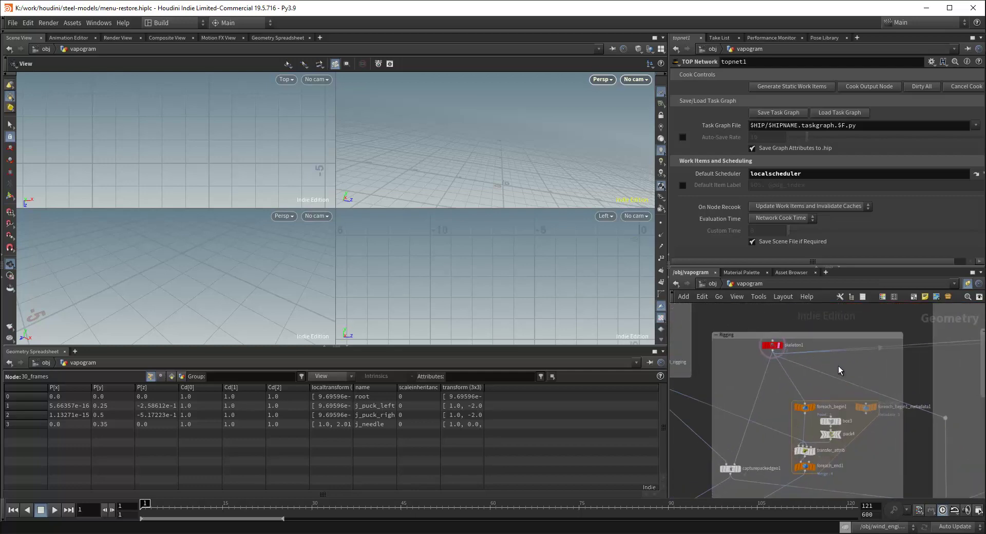
middle_click_drag(838, 365, 771, 358)
scroll(771, 358, "down", 2)
scroll(808, 374, "up", 3)
scroll(807, 373, "down", 5)
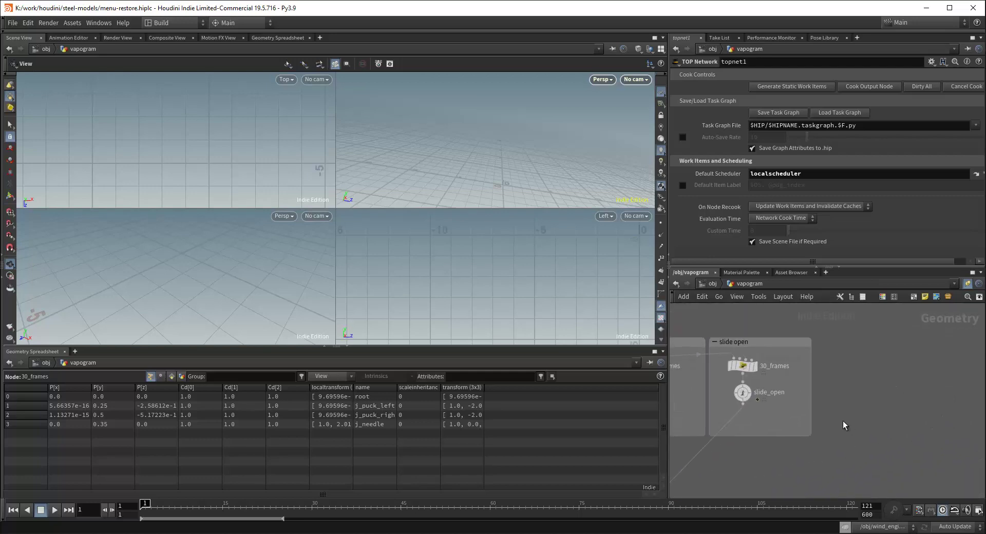
Return to the end of the part-packing group and display the PACKED_PARTS null
middle_click_drag(798, 351, 889, 357)
scroll(803, 364, "up", 3)
middle_click_drag(755, 359, 862, 457)
scroll(771, 431, "down", 2)
scroll(806, 456, "down", 1)
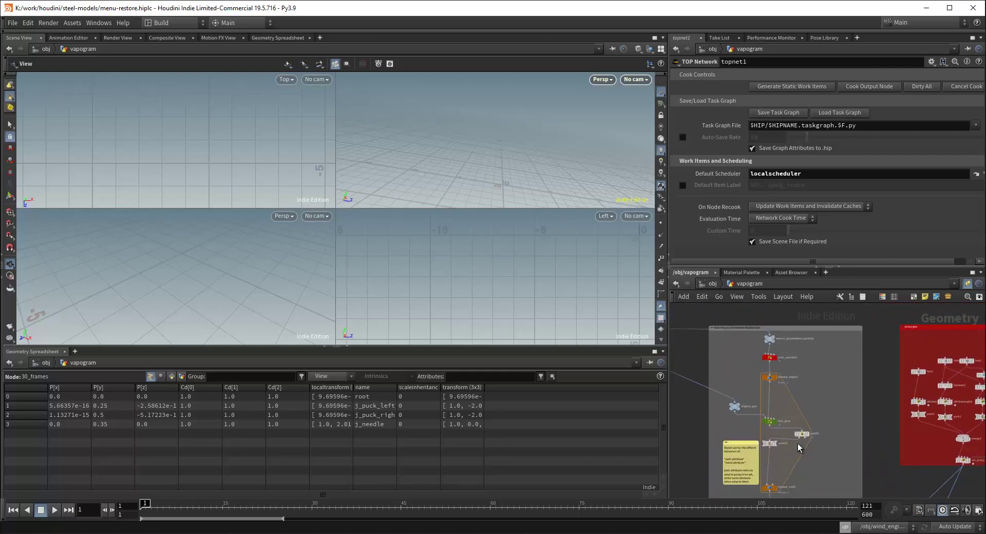
middle_click_drag(881, 426, 841, 318)
scroll(769, 406, "up", 3)
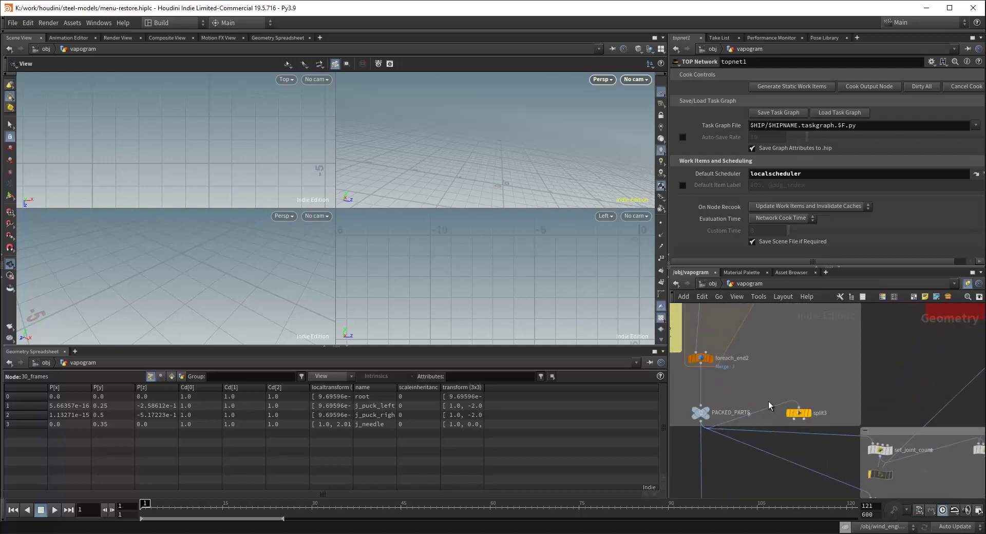
left_click(701, 412)
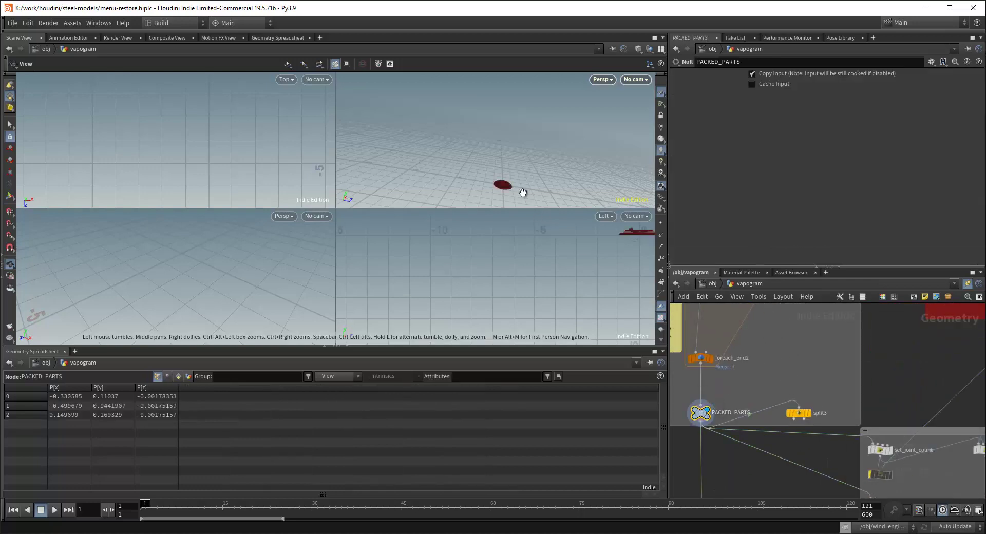
Display skeleton1 in the Rigging group and activate its viewport tool to inspect the joint chain in perspective
scroll(816, 396, "down", 3)
middle_click_drag(888, 394, 695, 277)
middle_click_drag(873, 371, 812, 329)
scroll(817, 331, "up", 1)
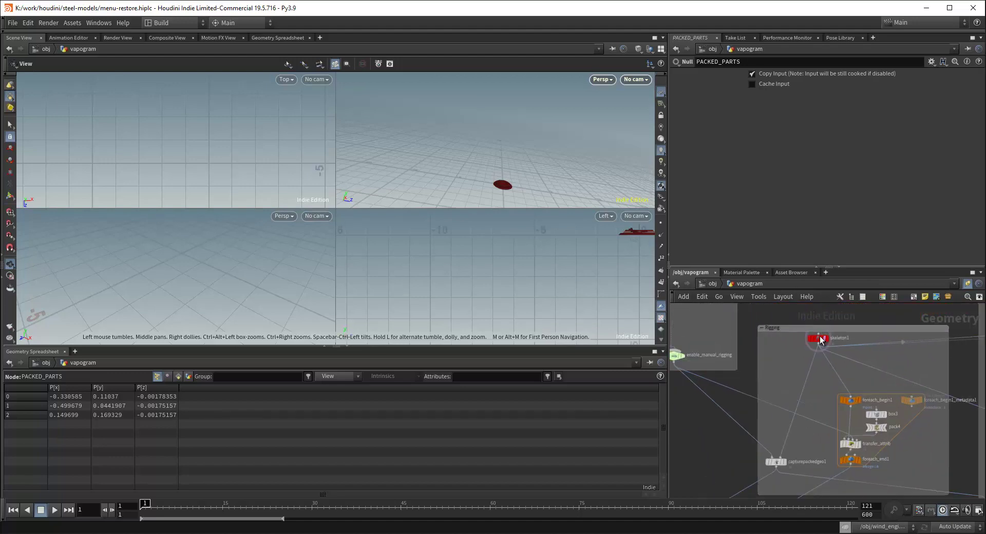
left_click(829, 332)
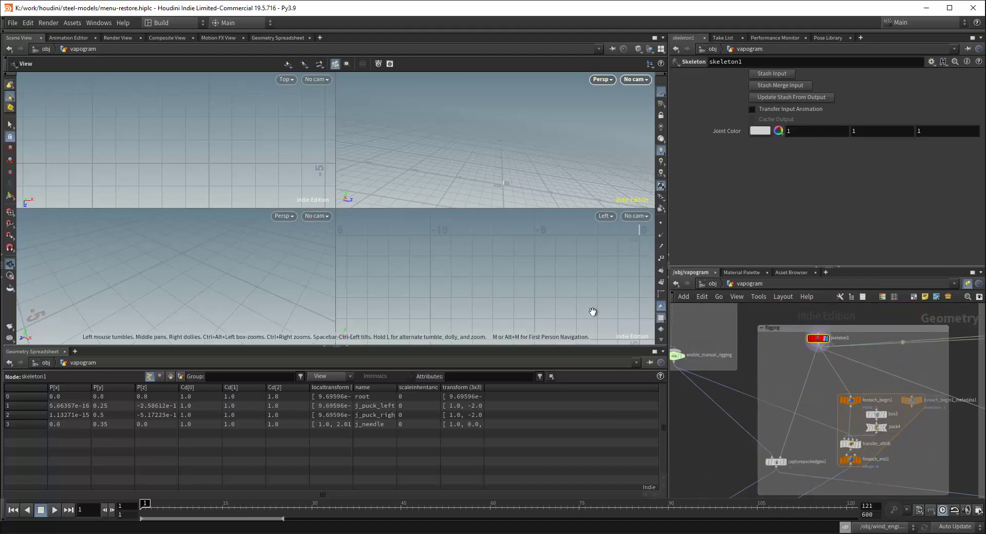
key("Return")
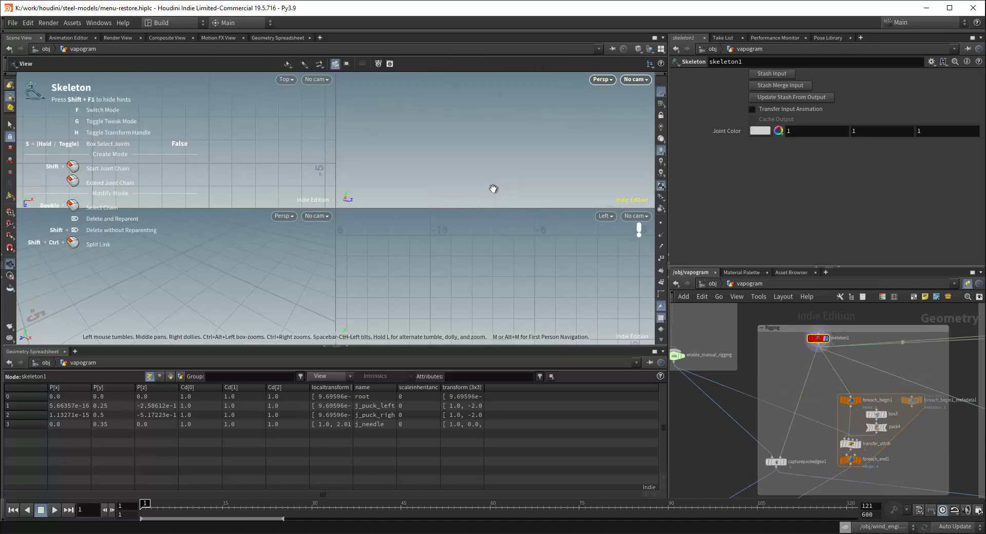
mouse_move(497, 181)
left_mouse_down()
mouse_move(492, 191)
mouse_move(497, 168)
left_mouse_up()
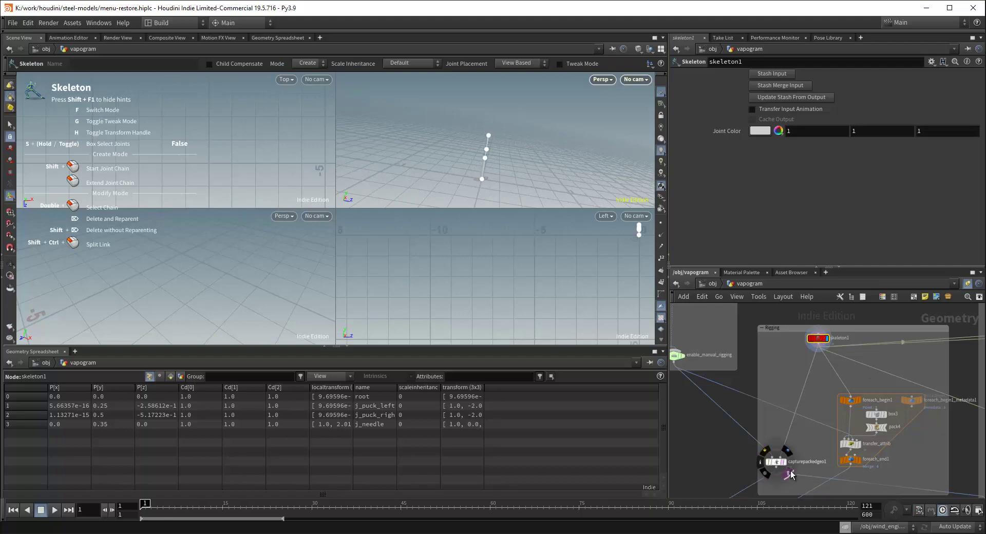
Template capturepackedgeo1 as a wireframe around the skeleton and inspect how the joints, including j_needle, line up with the model
left_click(768, 461)
key("space")
left_click_drag(480, 166, 467, 150)
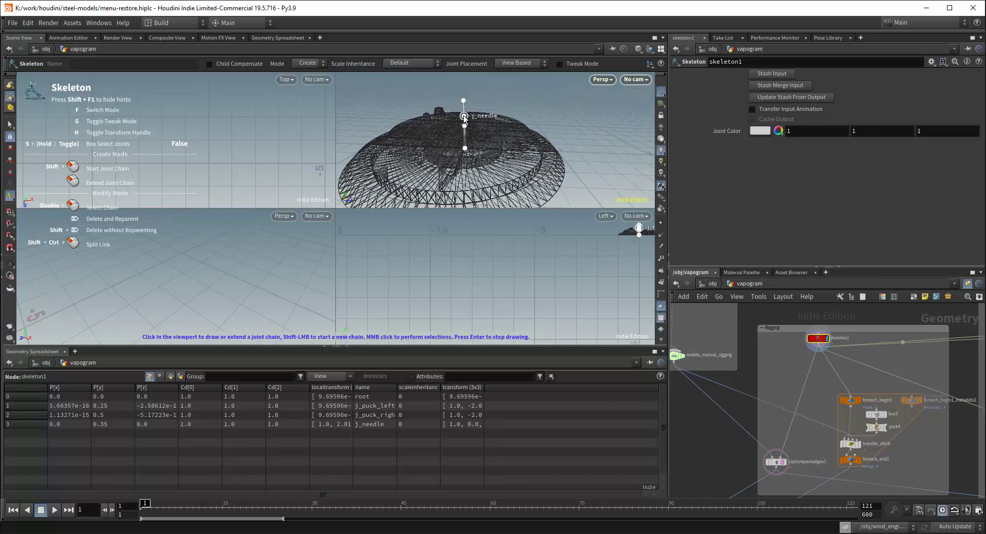
left_click_drag(463, 115, 463, 109)
scroll(788, 377, "down", 3)
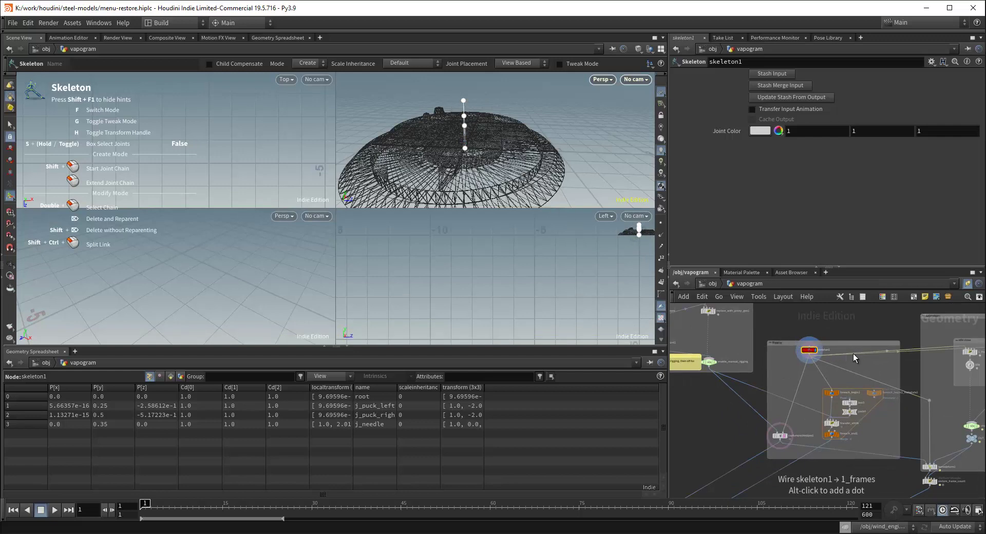
Select capturepackedgeo1 in the Rigging group to examine its capture-by-attribute settings
middle_click_drag(858, 366, 805, 349)
scroll(775, 362, "up", 2)
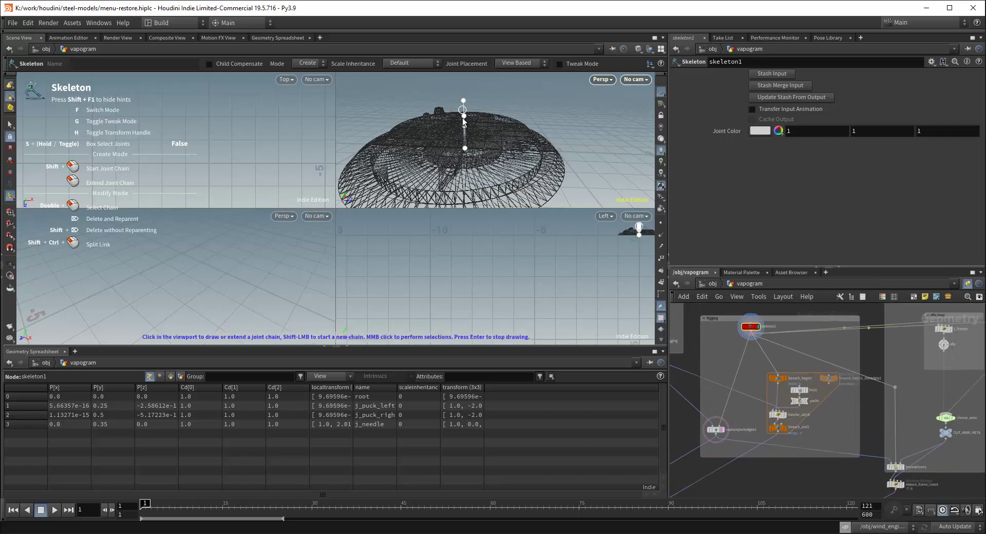
scroll(721, 404, "up", 3)
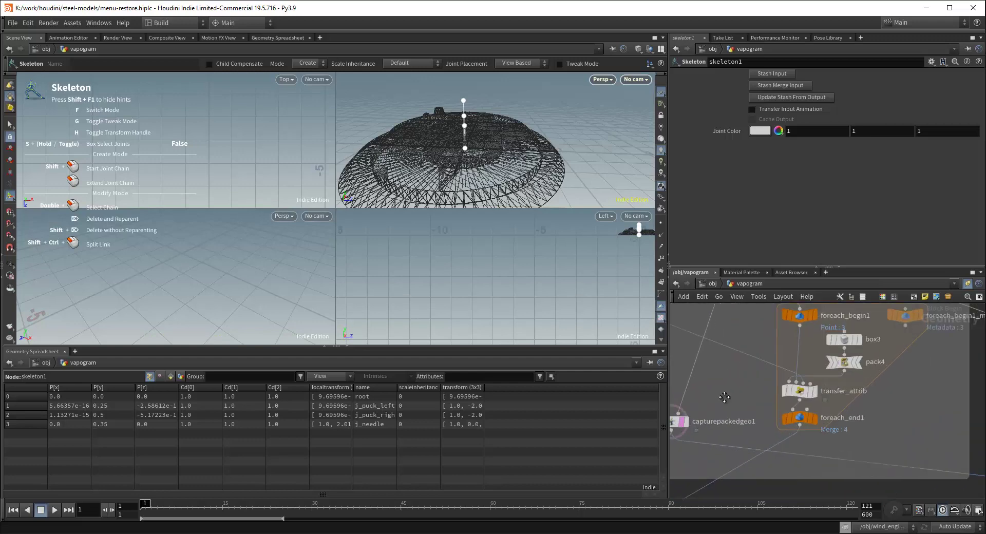
left_click(720, 400)
Compare the anim_frame_count expressions in the 1_frames and 30_frames wrangles of the animation groups
scroll(835, 404, "down", 3)
middle_click_drag(876, 394, 733, 416)
middle_click_drag(833, 353, 857, 385)
scroll(793, 372, "up", 5)
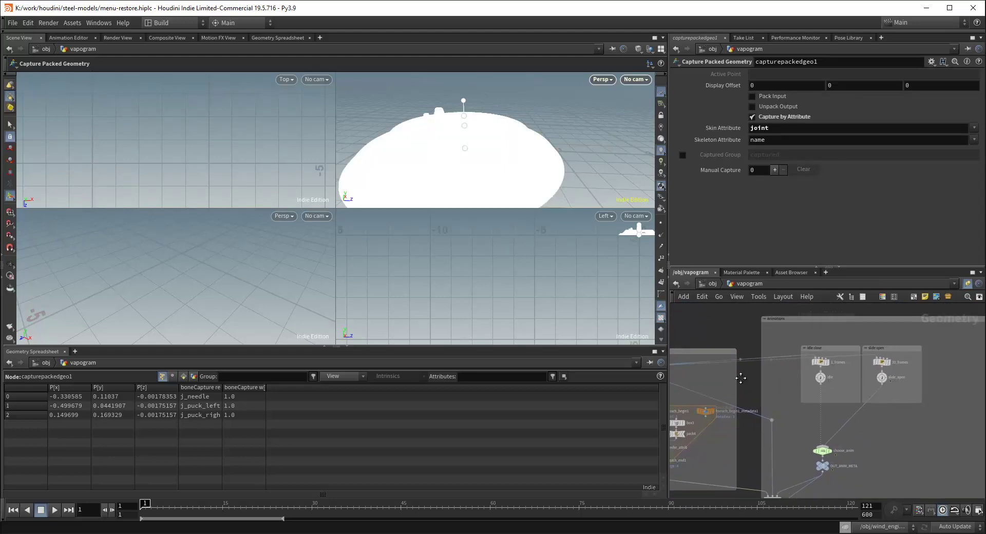
left_click(747, 342)
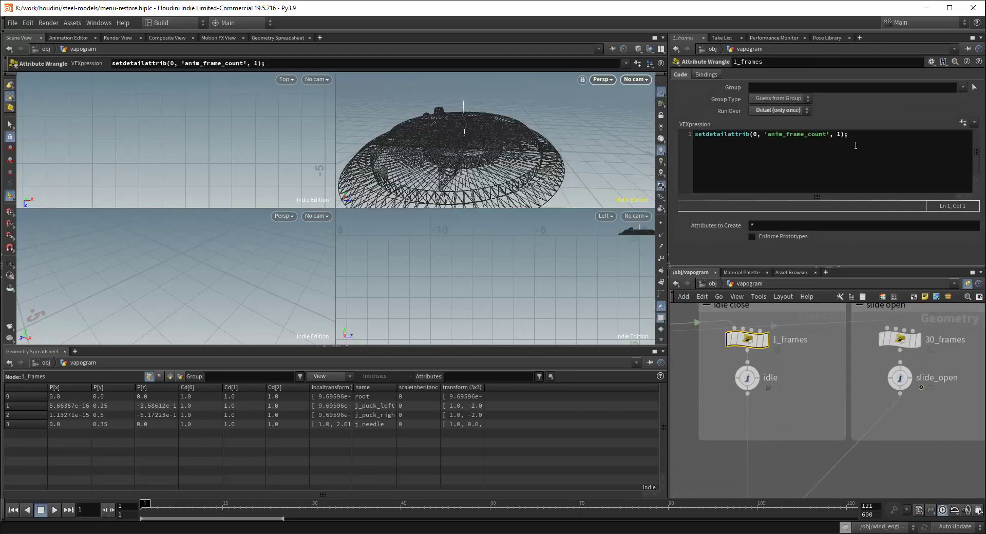
middle_click_drag(818, 398, 765, 406)
left_click(851, 359)
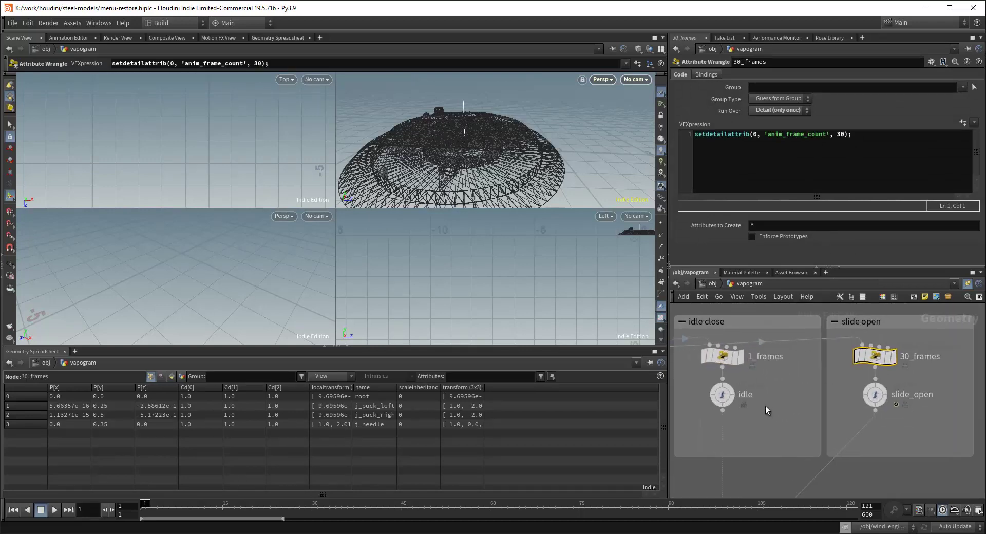
Display the 1_frames wrangle and open the idle Rig Pose to examine its j_needle transformation
scroll(800, 363, "down", 3)
left_click(756, 367)
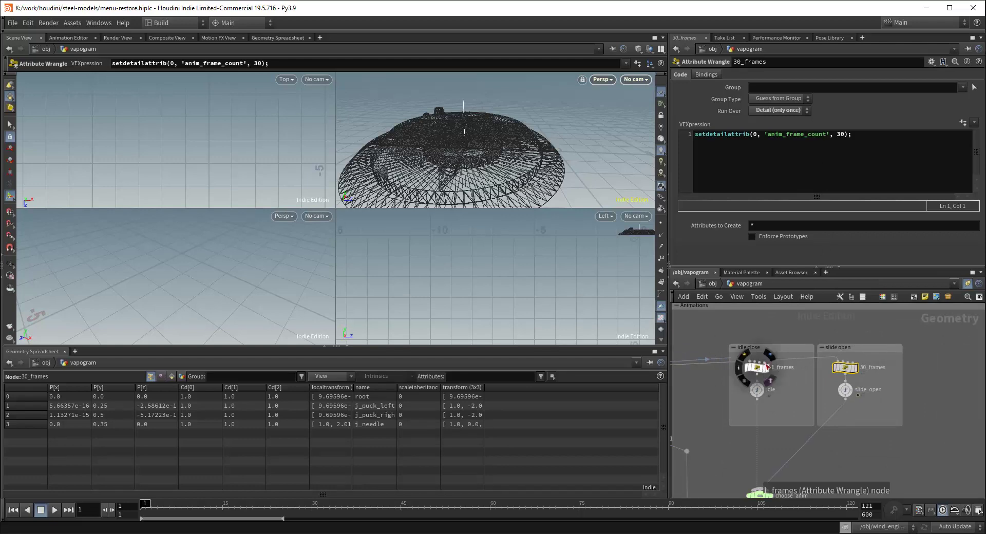
middle_click_drag(711, 388, 768, 374)
scroll(770, 372, "up", 3)
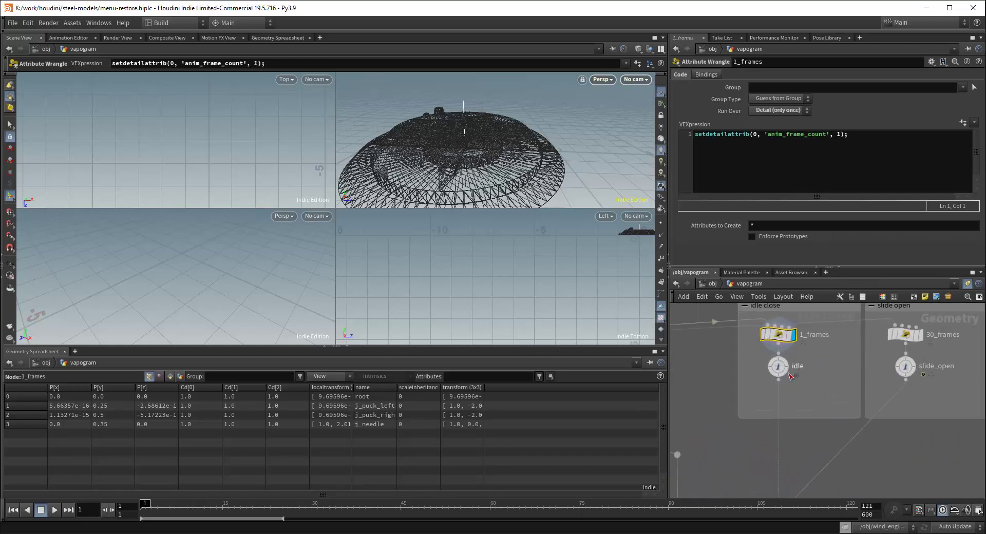
left_click(778, 366)
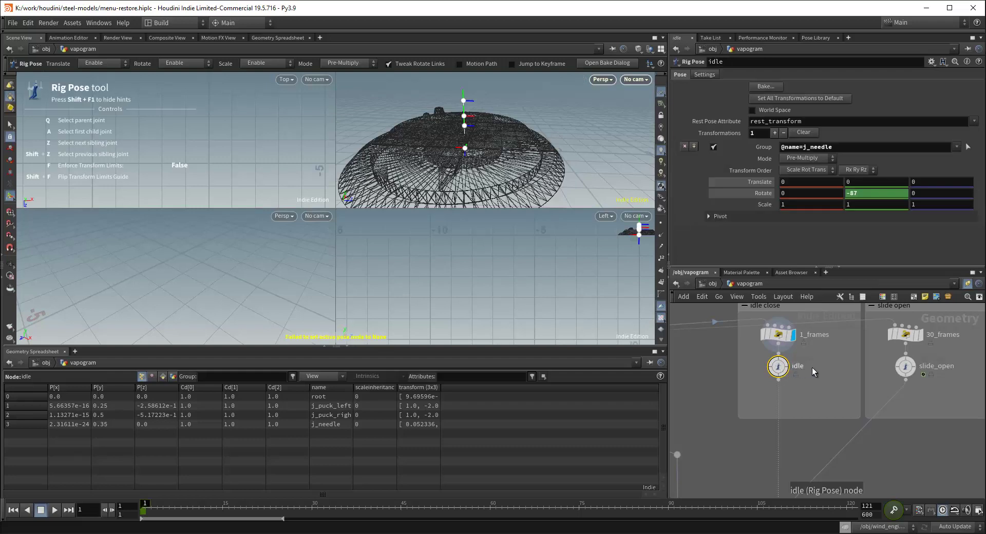
Select bonedeform1 below the animation groups and display its deformed geometry
scroll(836, 369, "down", 2)
middle_click_drag(819, 409, 811, 344)
scroll(796, 414, "down", 2)
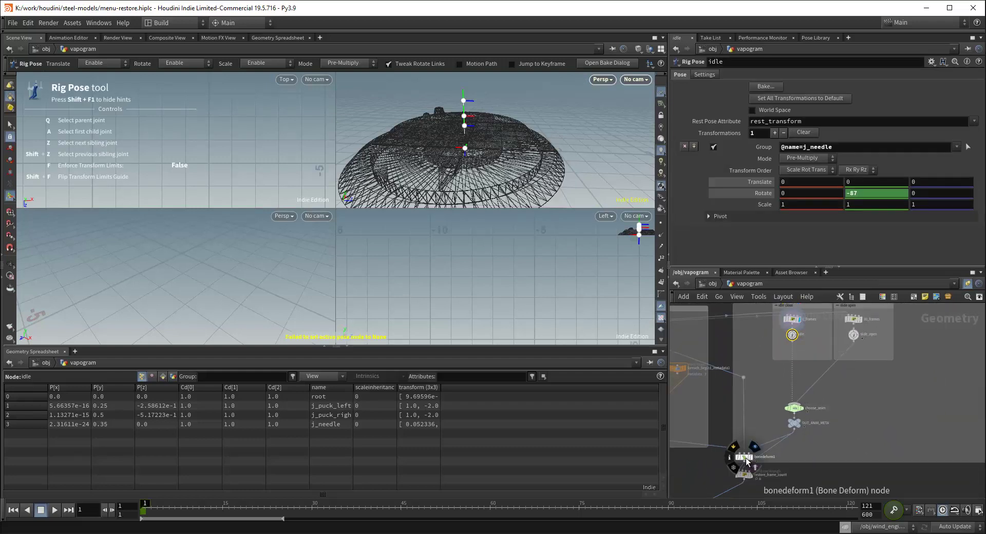
middle_click_drag(764, 390, 754, 444)
scroll(785, 375, "up", 3)
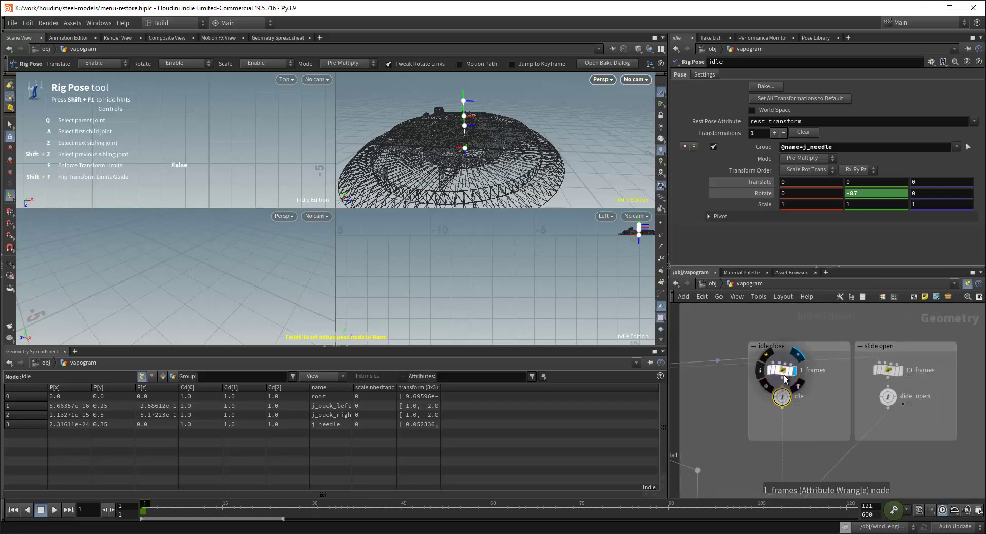
scroll(792, 380, "down", 2)
middle_click_drag(819, 396, 823, 304)
scroll(761, 412, "up", 3)
left_click(742, 424)
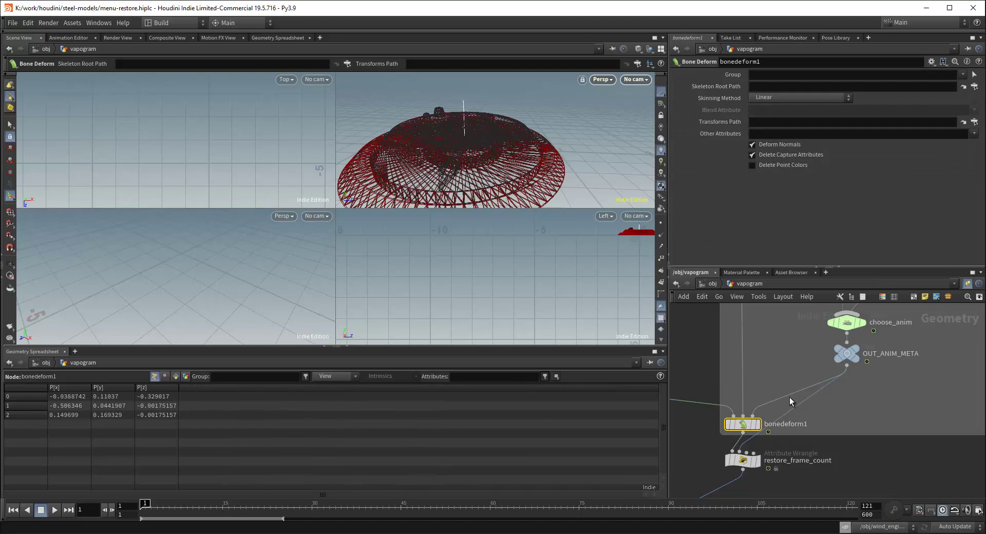
left_click(757, 424)
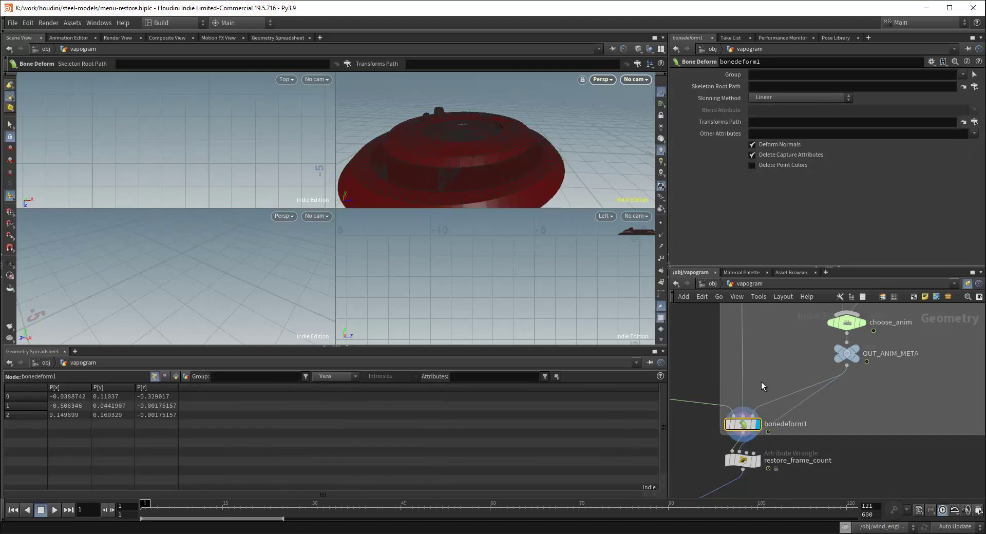
Revisit the idle close and slide open groups and select the choose_anim switch to examine its input expression
scroll(761, 381, "down", 3)
middle_click_drag(842, 388, 810, 432)
scroll(809, 432, "down", 1)
middle_click_drag(845, 363, 809, 429)
scroll(809, 427, "up", 3)
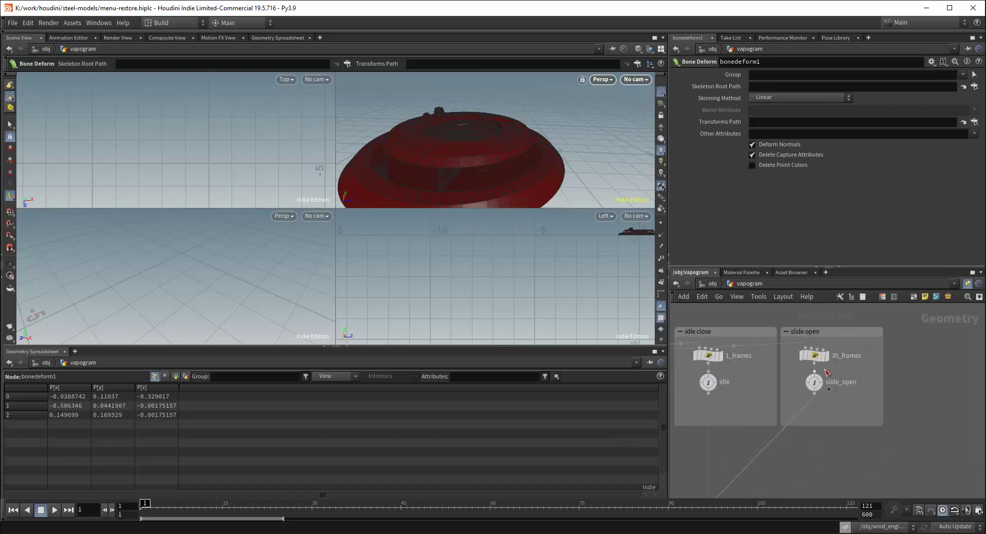
scroll(845, 384, "down", 3)
scroll(781, 418, "up", 2)
left_click(781, 416)
Go inside topnet1 in the export group and examine the set_anim_index wedge settings
scroll(894, 406, "down", 3)
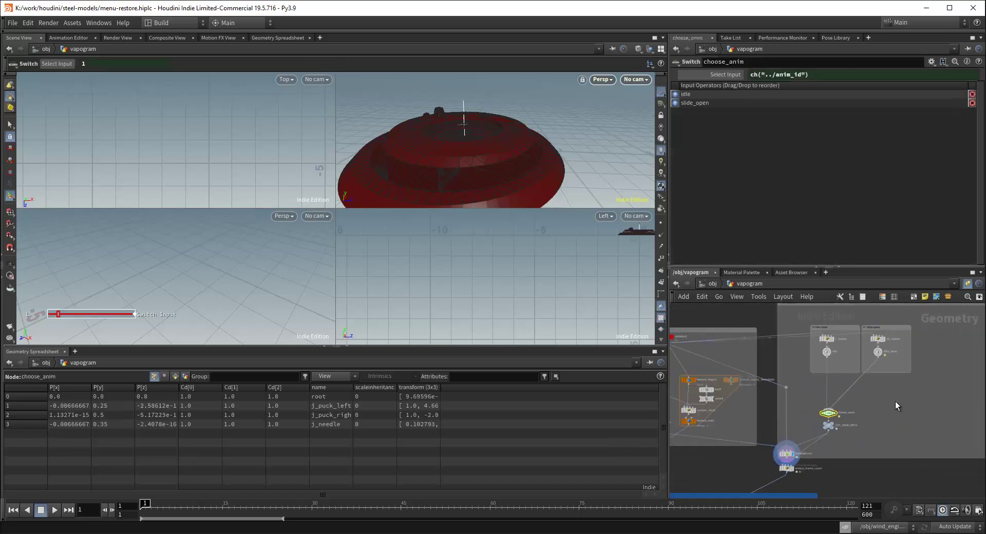
middle_click_drag(895, 402, 850, 450)
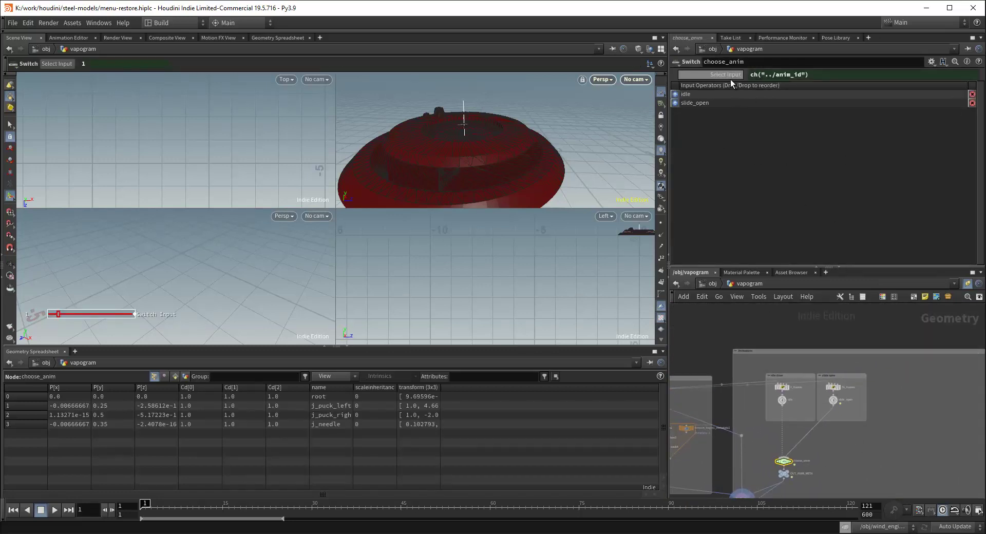
scroll(885, 426, "down", 1)
scroll(885, 426, "down", 1)
middle_click_drag(888, 413, 918, 368)
scroll(918, 368, "down", 3)
scroll(731, 430, "up", 5)
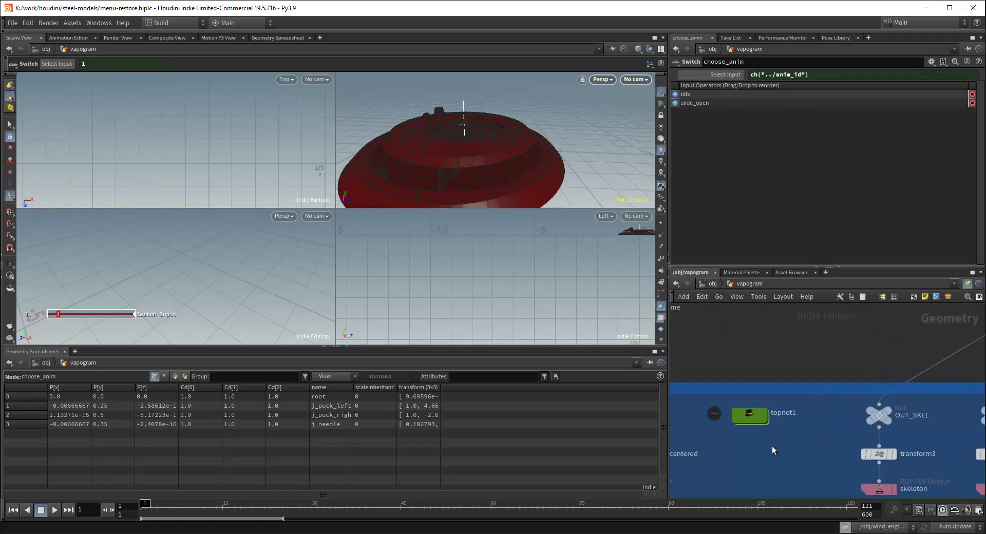
double_click(742, 405)
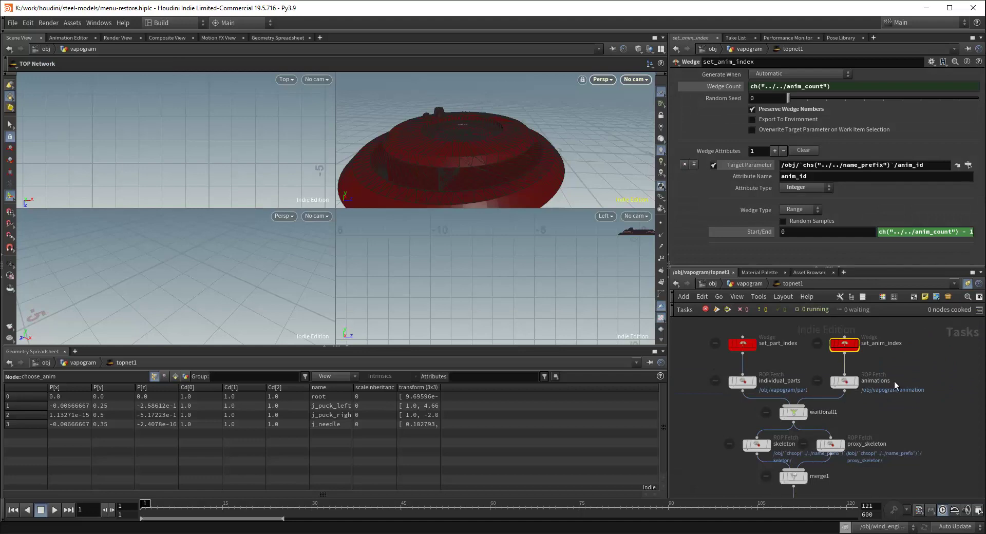
Return to the object level and set both Anim Count and Anim ID of the vapogram geometry to 3
scroll(875, 386, "up", 4)
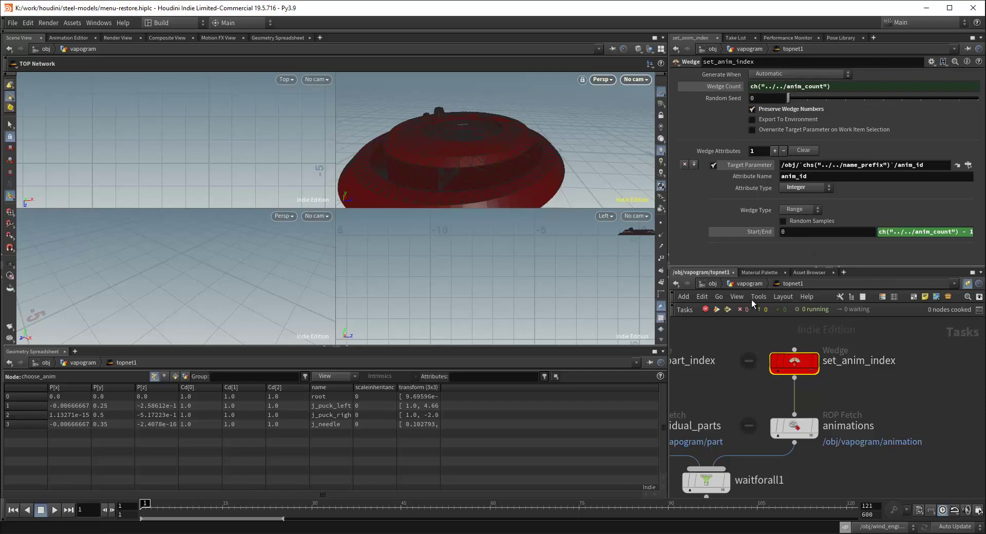
key("u")
left_click(712, 285)
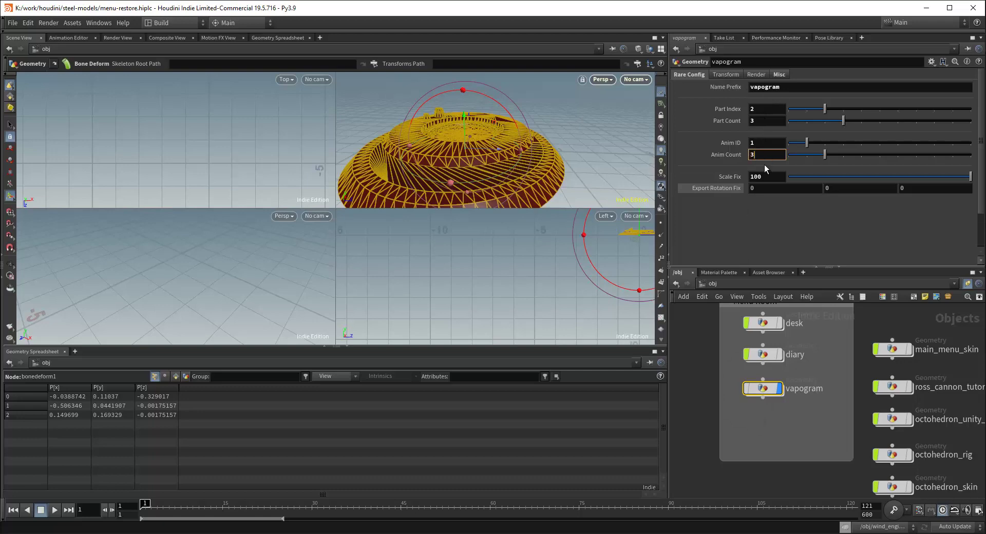
left_click(696, 398)
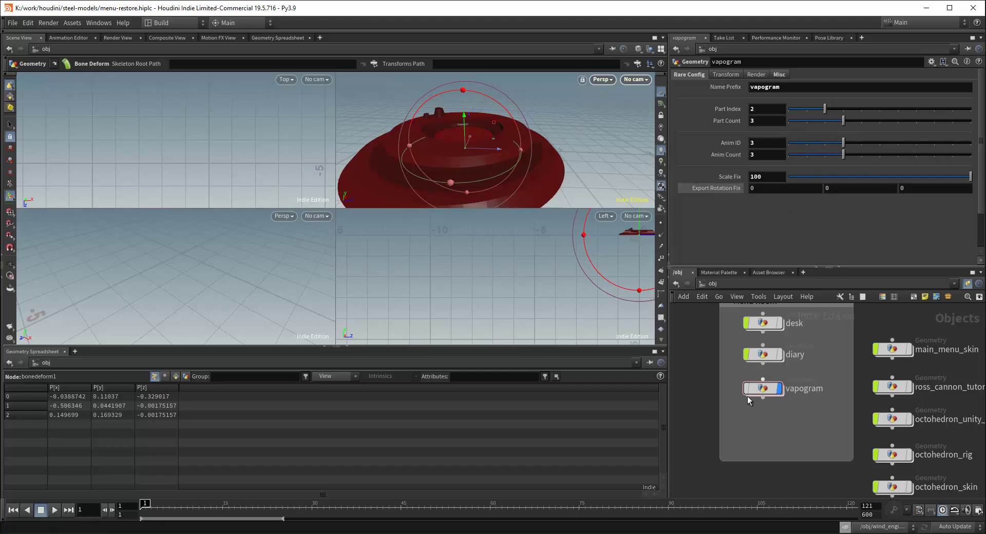
Re-enter the vapogram network and inspect the warning on the choose_anim switch
double_click(761, 388)
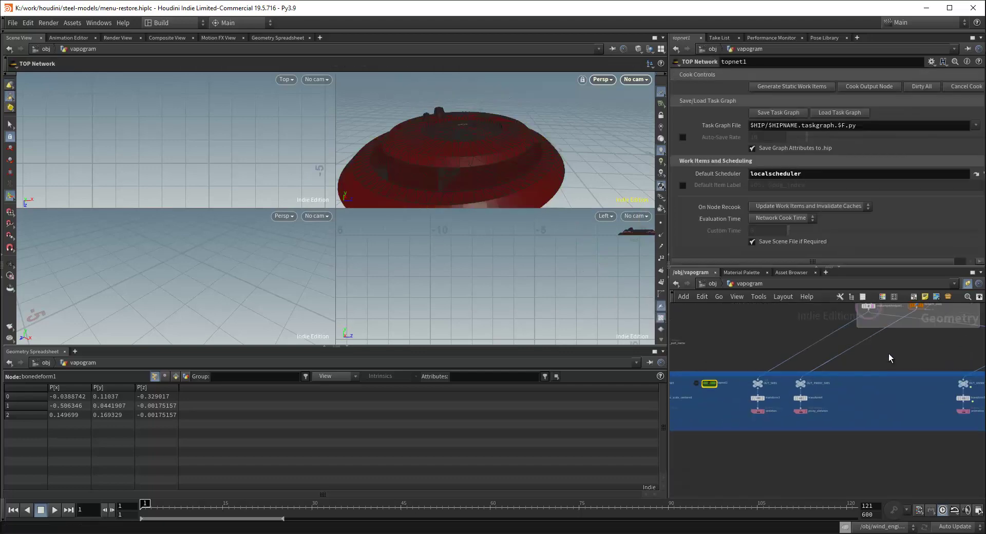
scroll(826, 423, "up", 5)
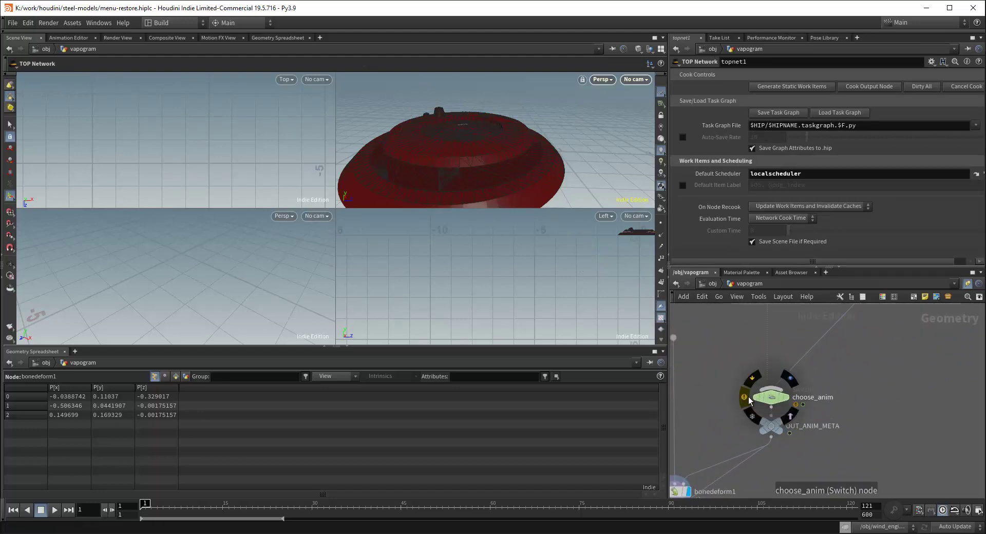
left_click(745, 397)
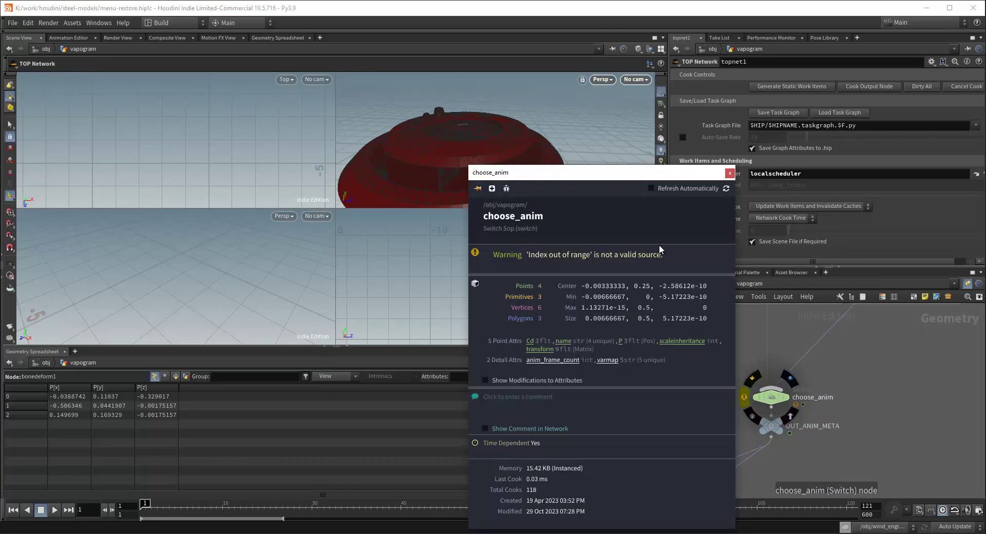
left_click(730, 174)
Duplicate the slide open group with its 30_frames wrangle and slide_open Rig Pose beside the original
scroll(773, 403, "down", 5)
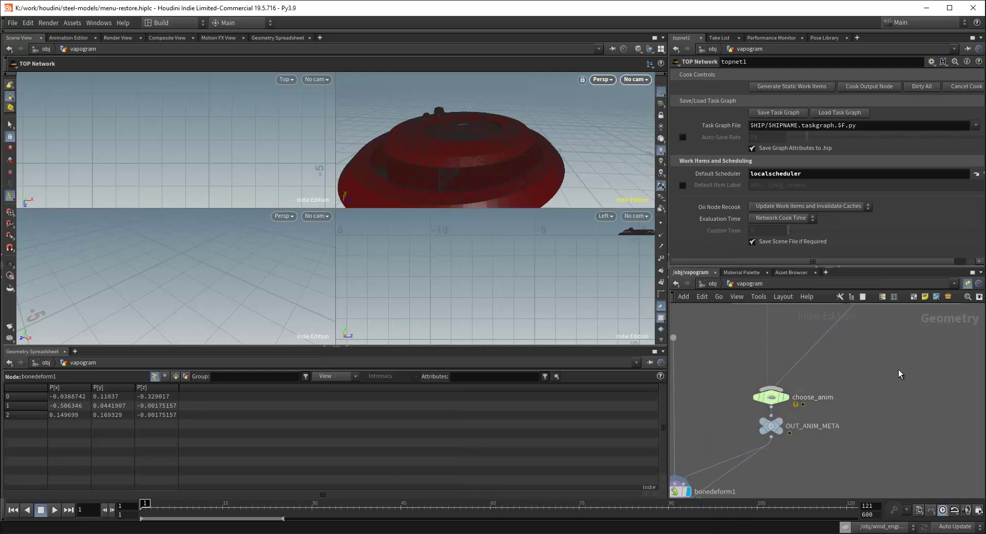
left_click_drag(905, 320, 817, 404)
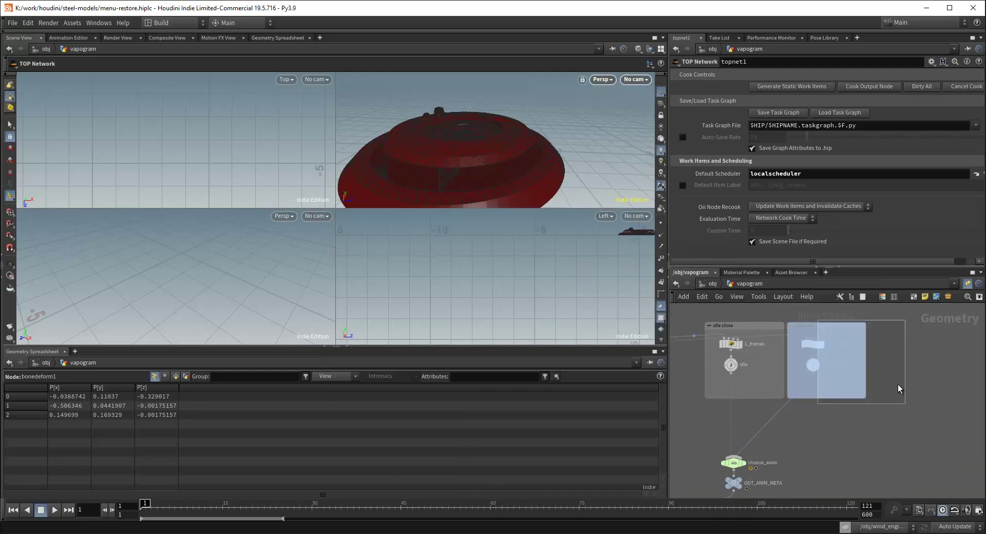
left_click_drag(897, 384, 911, 383)
key("ctrl+c")
key("ctrl+v")
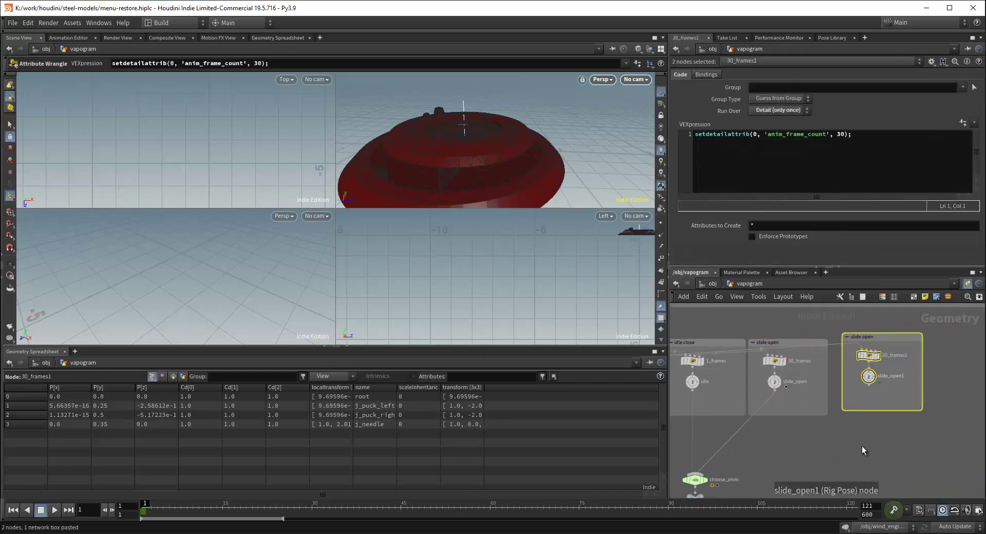
Rename the copied group's title as slide close
scroll(878, 331, "up", 3)
double_click(881, 343)
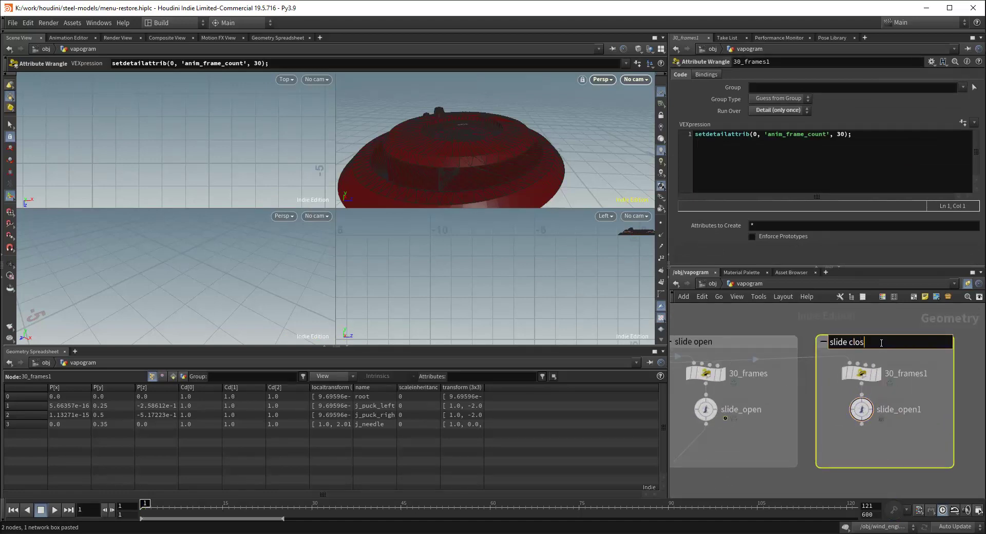
type("close")
key("Return")
Connect the output of the slide_open1 Rig Pose in the slide close group to the choose_anim switch
scroll(772, 335, "down", 5)
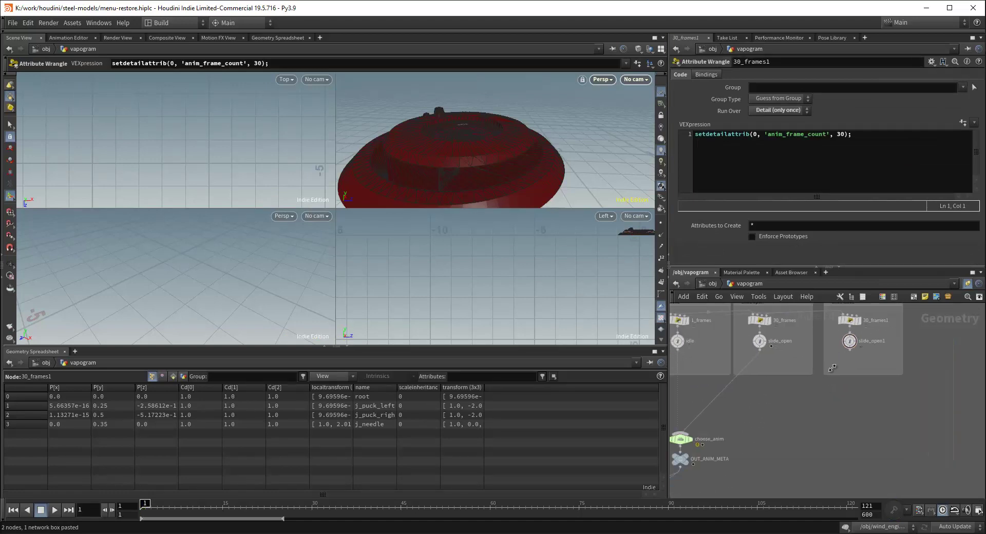
left_click_drag(851, 344, 762, 412)
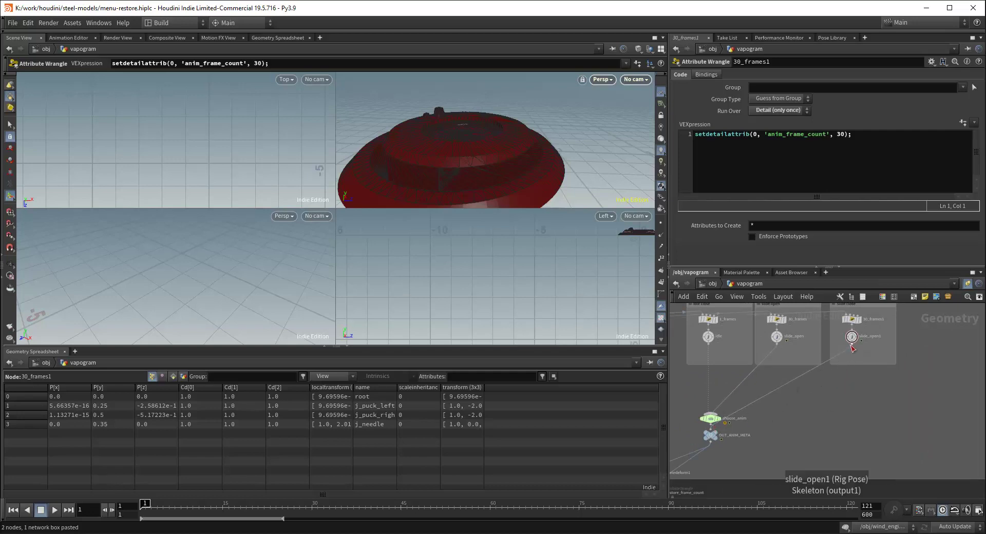
left_click_drag(851, 344, 712, 413)
middle_click_drag(802, 434, 842, 420)
scroll(763, 417, "up", 2)
left_click_drag(746, 412, 746, 419)
scroll(900, 387, "down", 2)
middle_click_drag(848, 403, 795, 457)
scroll(795, 457, "up", 1)
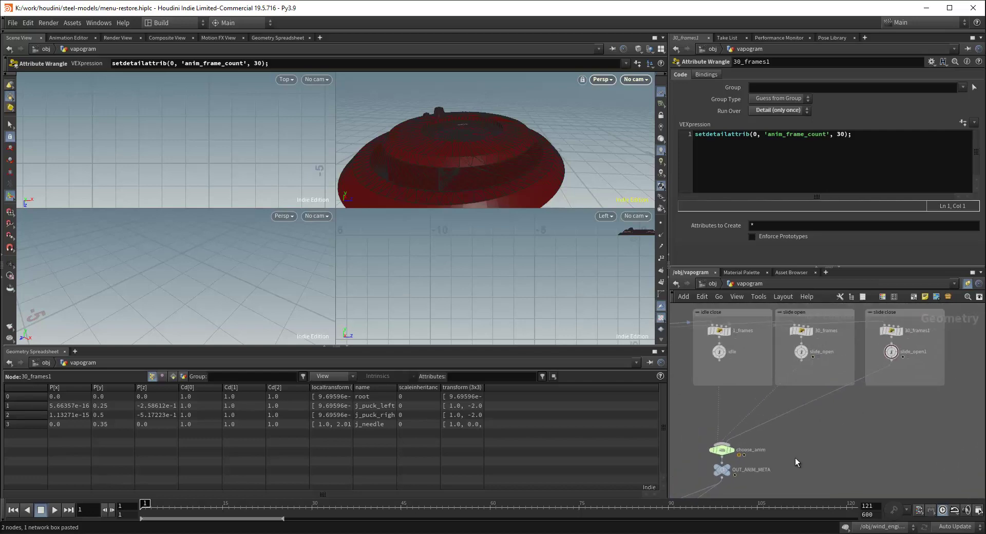
Check the input list of choose_anim and rename the slide_open1 Rig Pose as slide_close
left_click(720, 452)
middle_click_drag(843, 424, 817, 467)
scroll(932, 390, "up", 2)
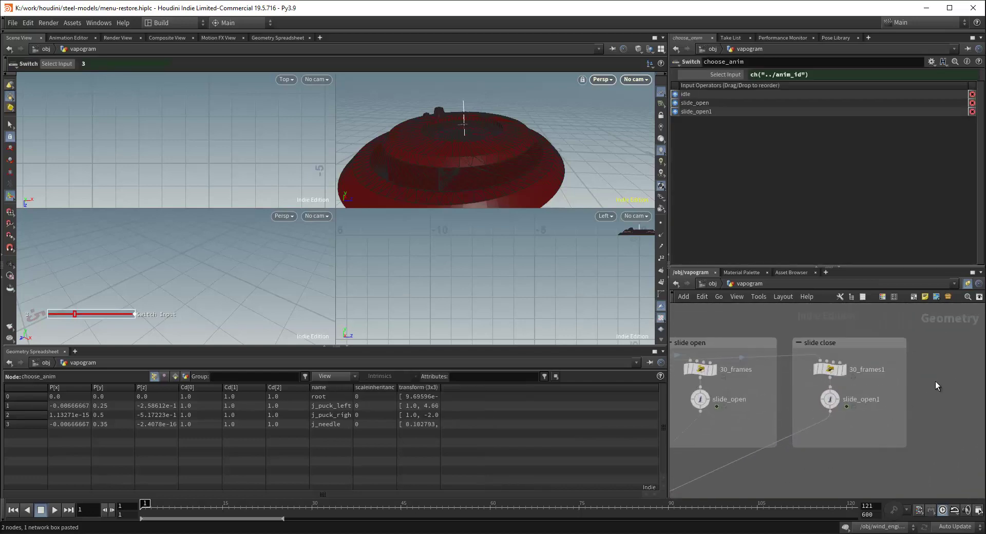
double_click(866, 400)
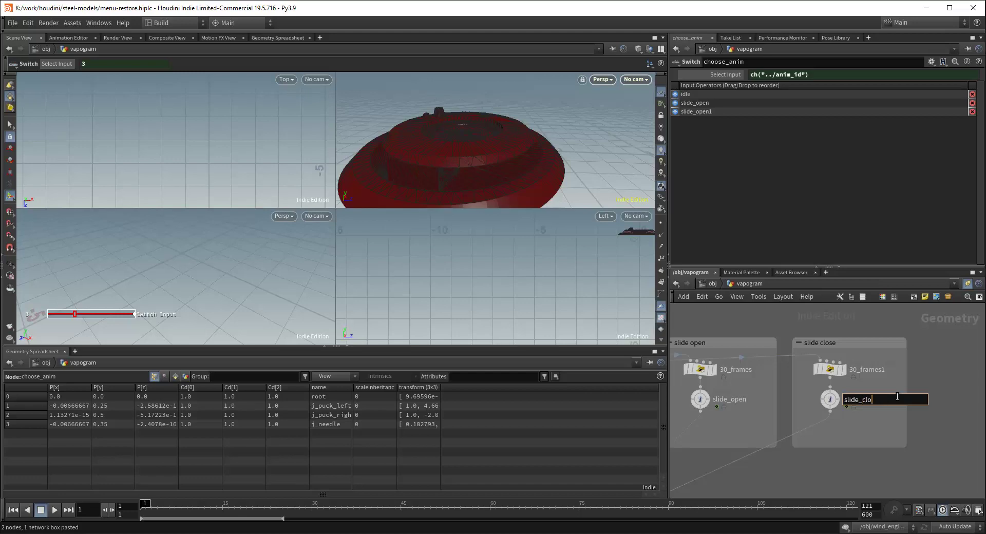
Display the output of choose_anim and then OUT_ANIM_META to view the selected animation's skeleton
scroll(796, 485, "down", 2)
middle_click_drag(796, 484, 896, 395)
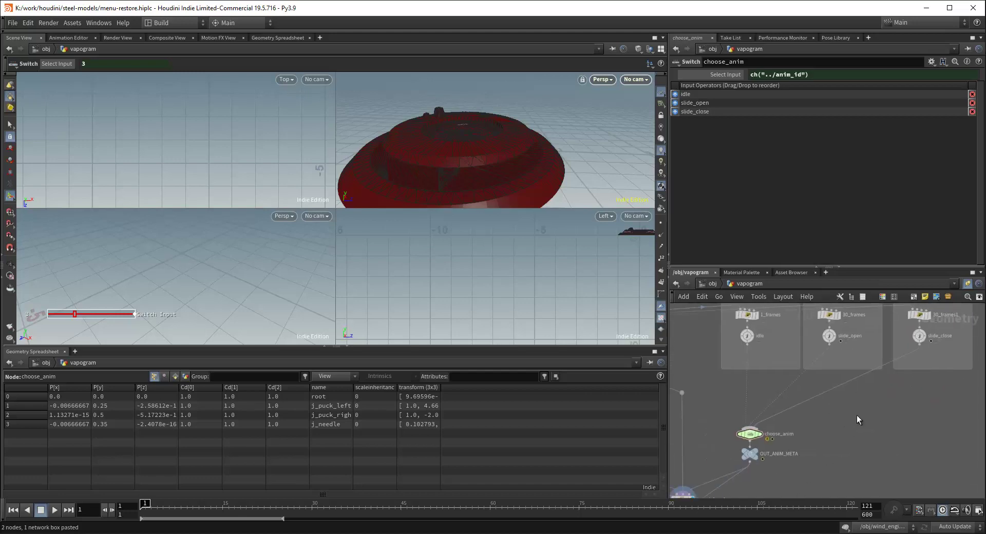
left_click(766, 424)
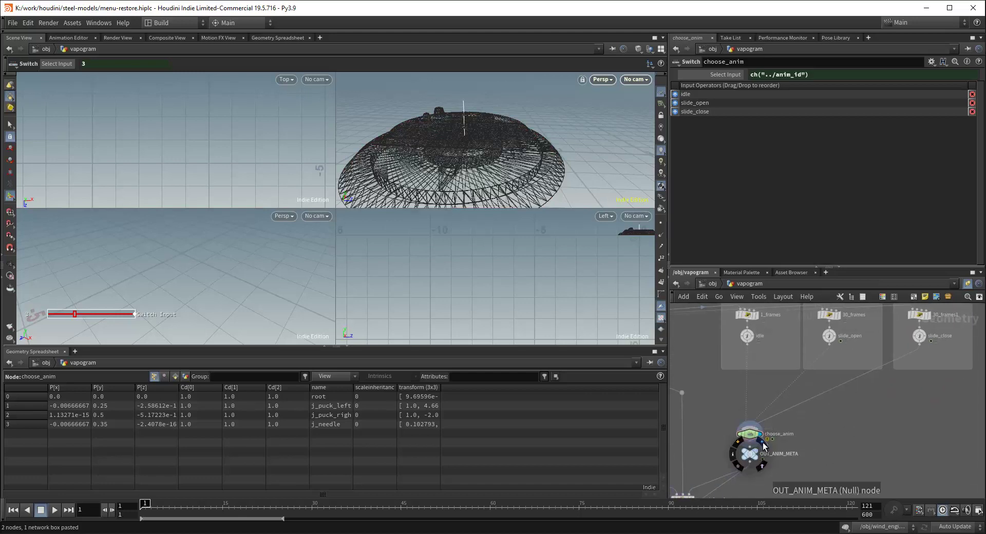
left_click(756, 458)
scroll(897, 378, "up", 2)
middle_click_drag(897, 378, 967, 351)
scroll(840, 417, "up", 1)
scroll(812, 436, "up", 1)
middle_click_drag(815, 429, 957, 378)
scroll(906, 410, "down", 2)
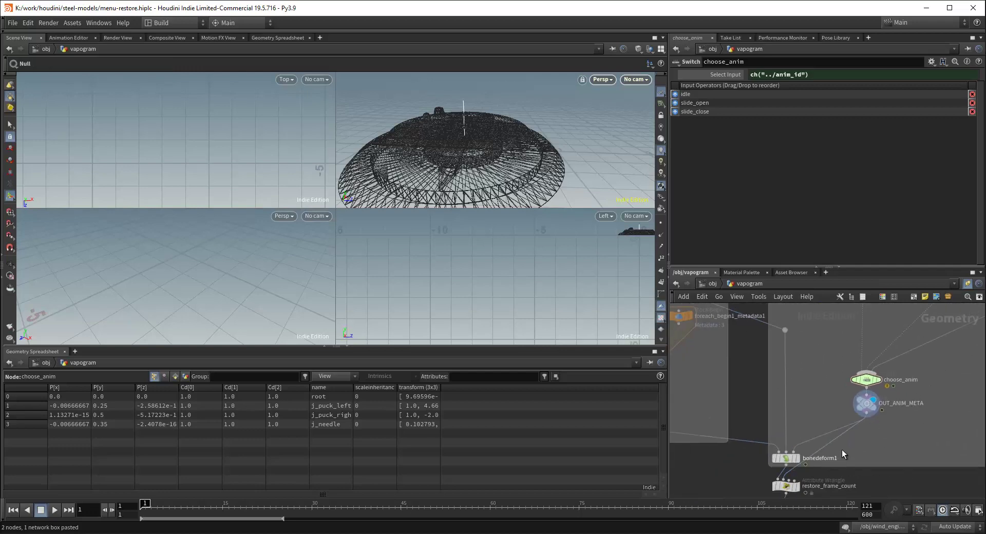
Display the restore_frame_count wrangle's output and scrub the timeline to frame 30 to view the deformed model
middle_click_drag(842, 448, 852, 418)
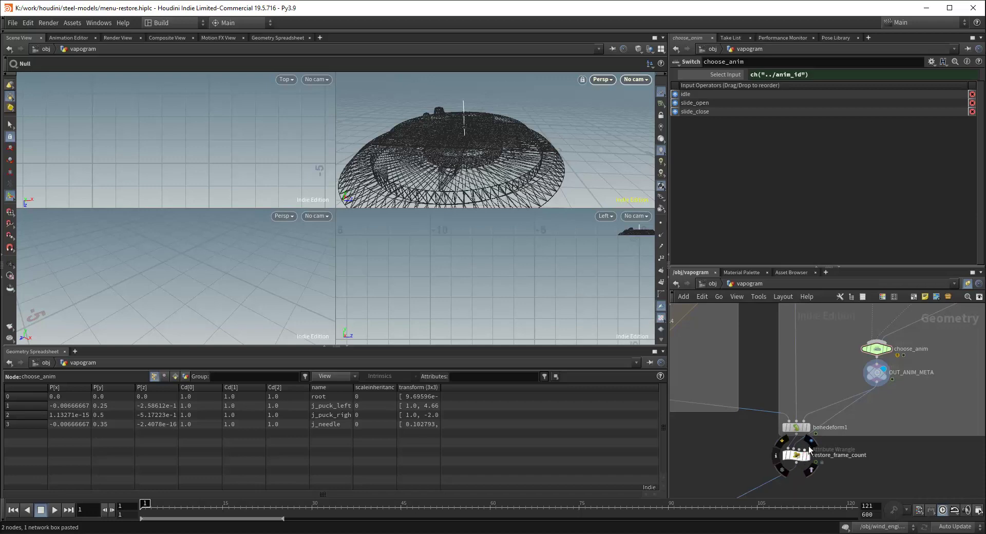
left_click(809, 444)
scroll(869, 437, "down", 1)
mouse_move(869, 438)
middle_mouse_down()
mouse_move(858, 456)
mouse_move(832, 455)
middle_mouse_up()
mouse_move(145, 505)
left_mouse_down()
mouse_move(409, 507)
mouse_move(95, 517)
mouse_move(850, 516)
mouse_move(169, 521)
mouse_move(403, 520)
mouse_move(314, 519)
left_mouse_up()
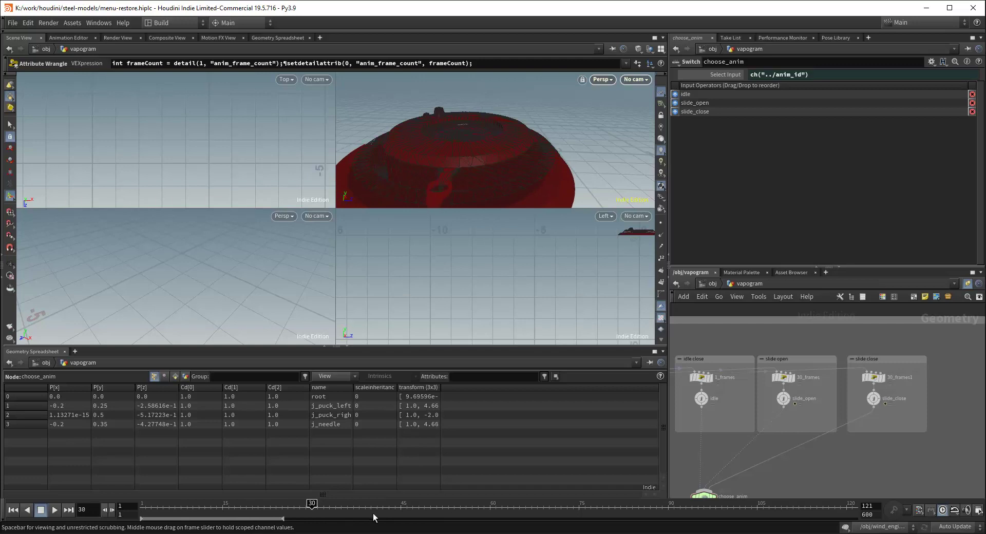
Examine the code of the 30_frames1 wrangle and the joint transformations of the slide_close Rig Pose
scroll(889, 388, "up", 3)
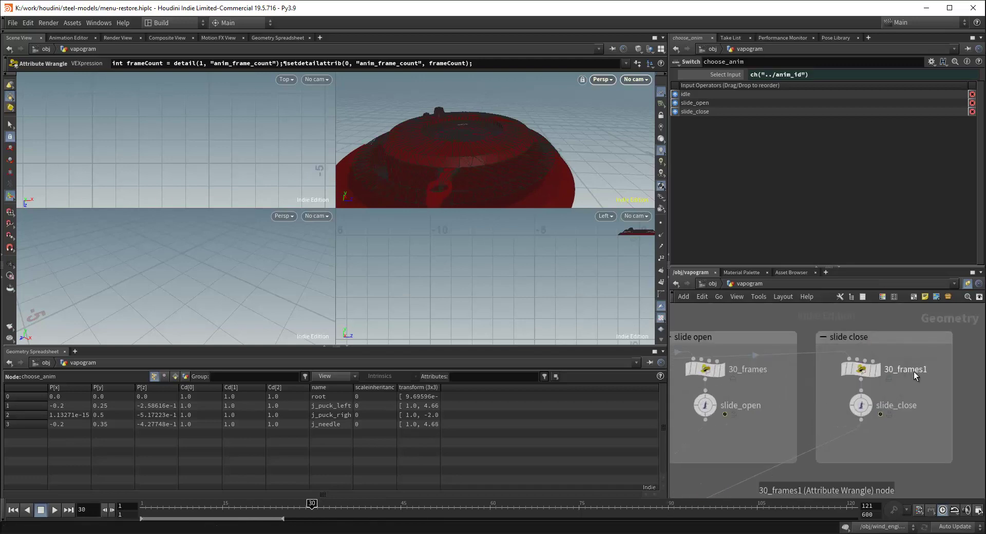
left_click(861, 368)
scroll(876, 477, "down", 2)
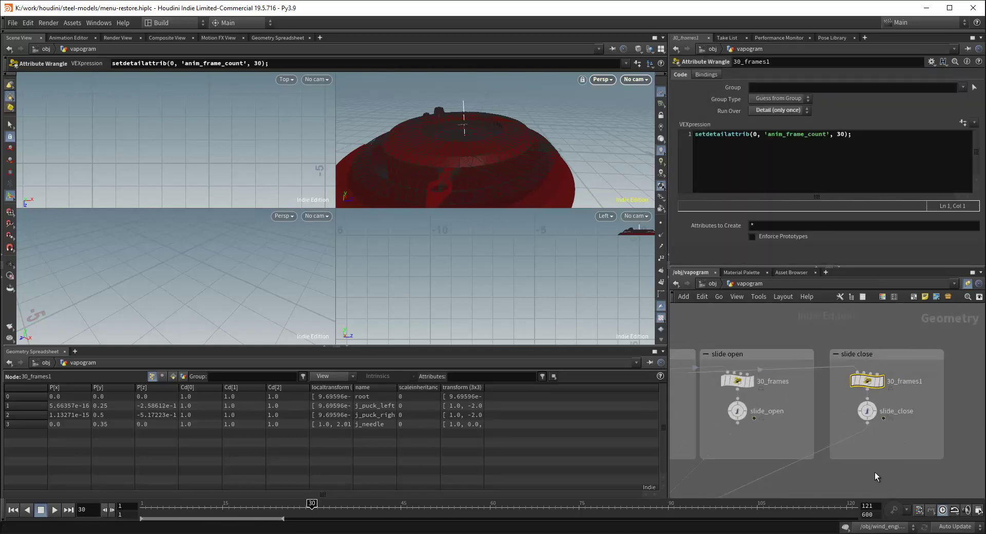
scroll(876, 476, "down", 1)
left_click(812, 389)
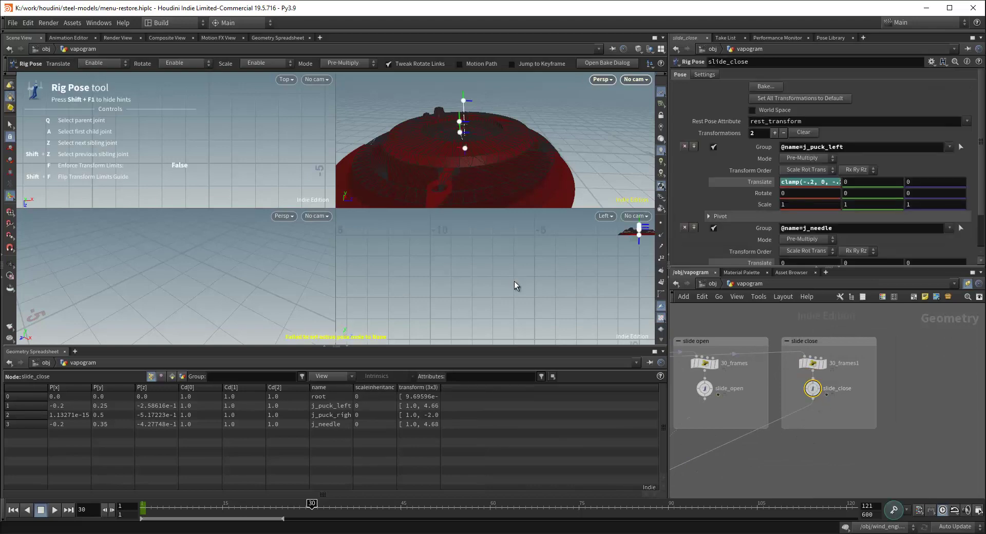
mouse_move(312, 503)
left_mouse_down()
mouse_move(793, 503)
mouse_move(439, 520)
mouse_move(146, 517)
mouse_move(310, 518)
left_mouse_up()
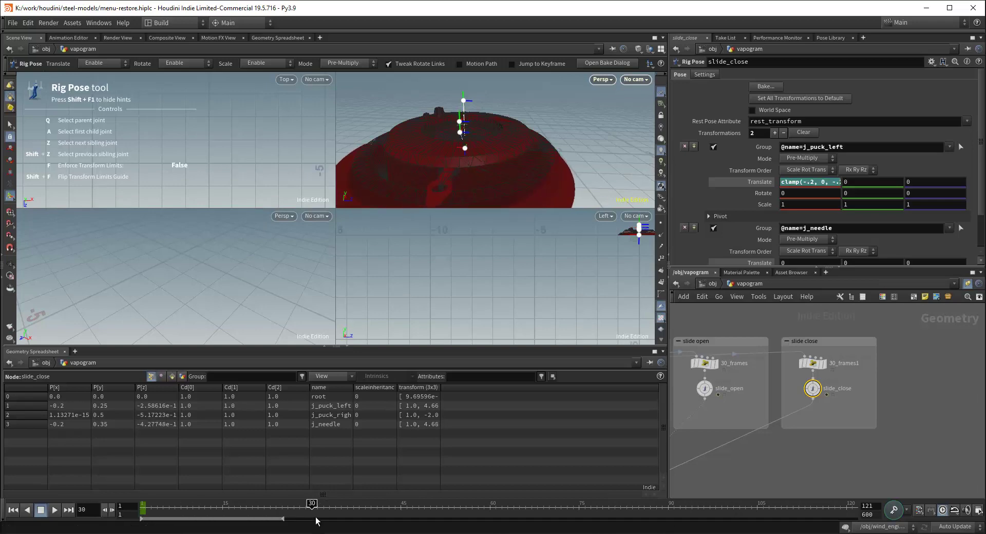
scroll(894, 375, "up", 2)
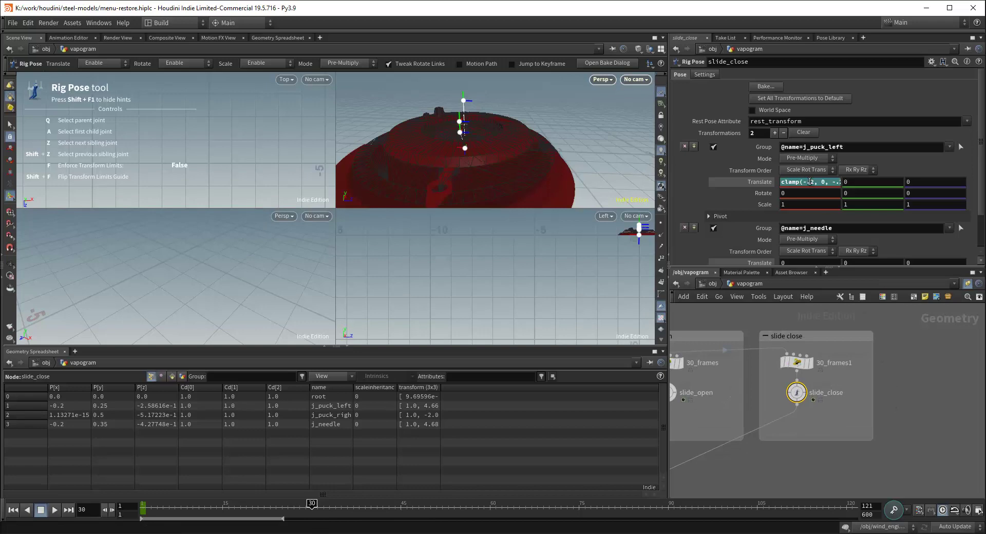
Examine j_puck_left's X translate expression in slide_close while scrubbing the timeline to frame 62 and back to frame 1
left_click(831, 181)
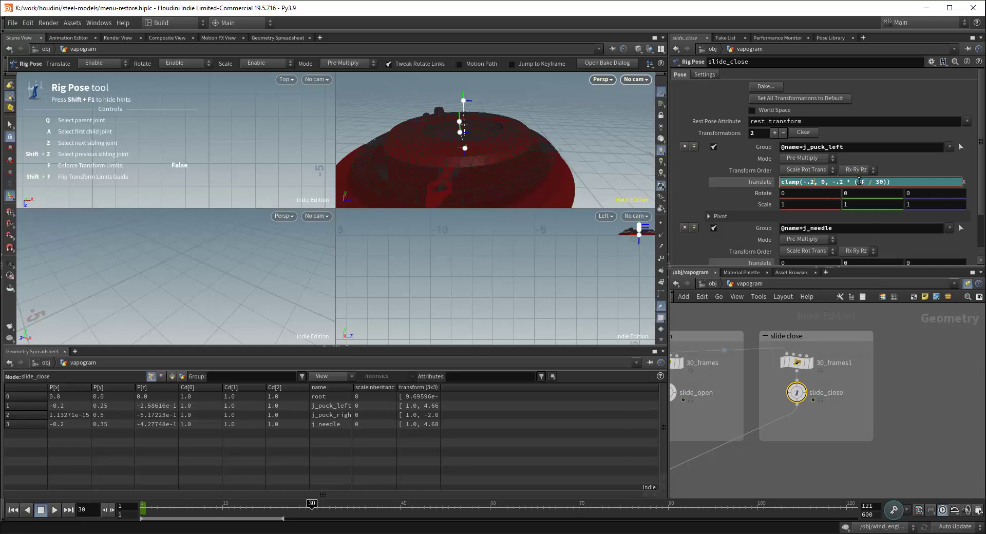
mouse_move(796, 394)
left_click(910, 376)
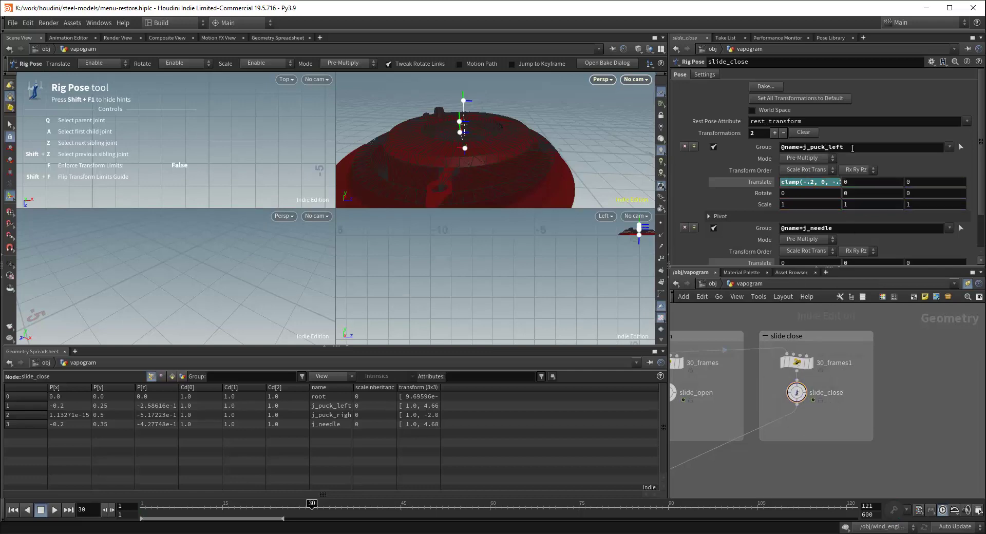
left_click_drag(547, 164, 567, 133)
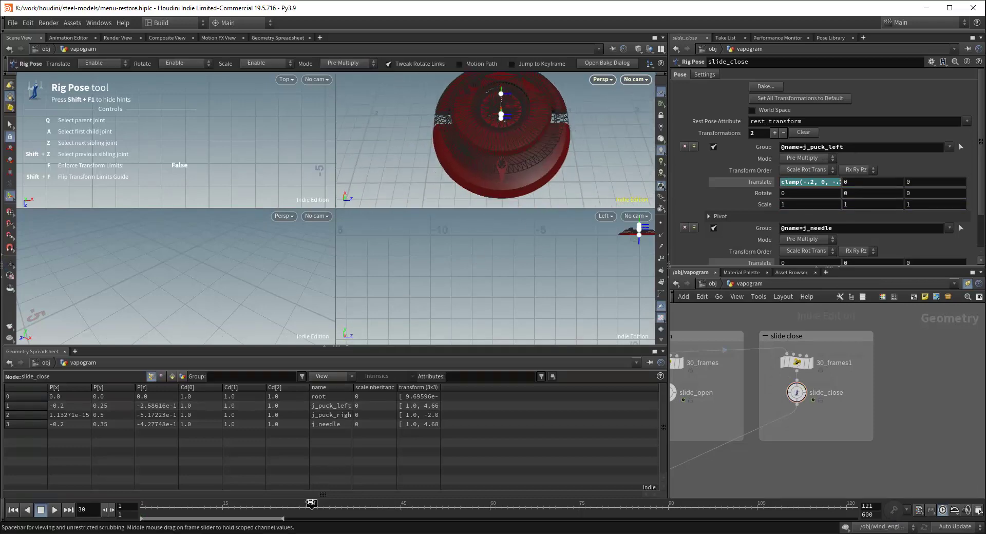
left_click_drag(311, 505, 502, 497)
left_click(816, 184)
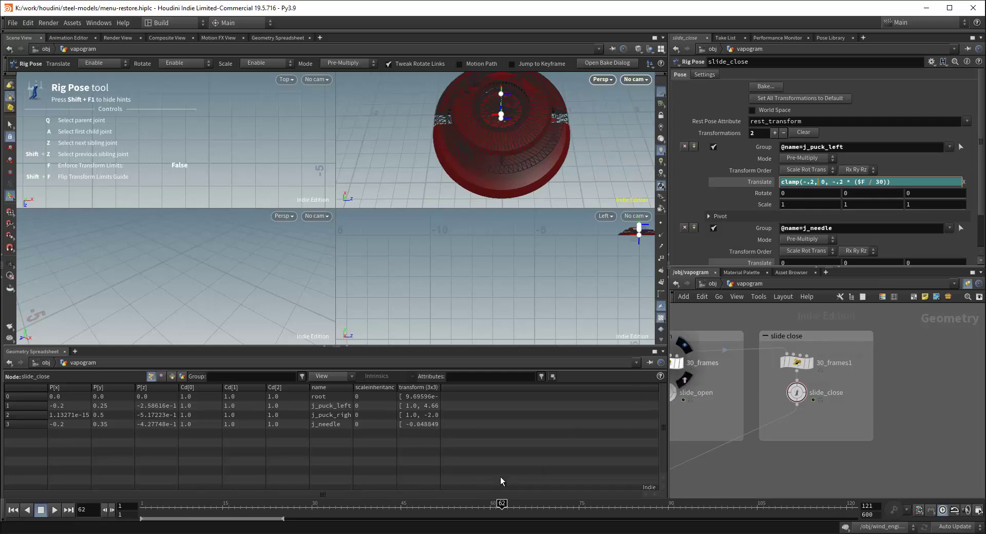
left_click_drag(502, 506, 145, 506)
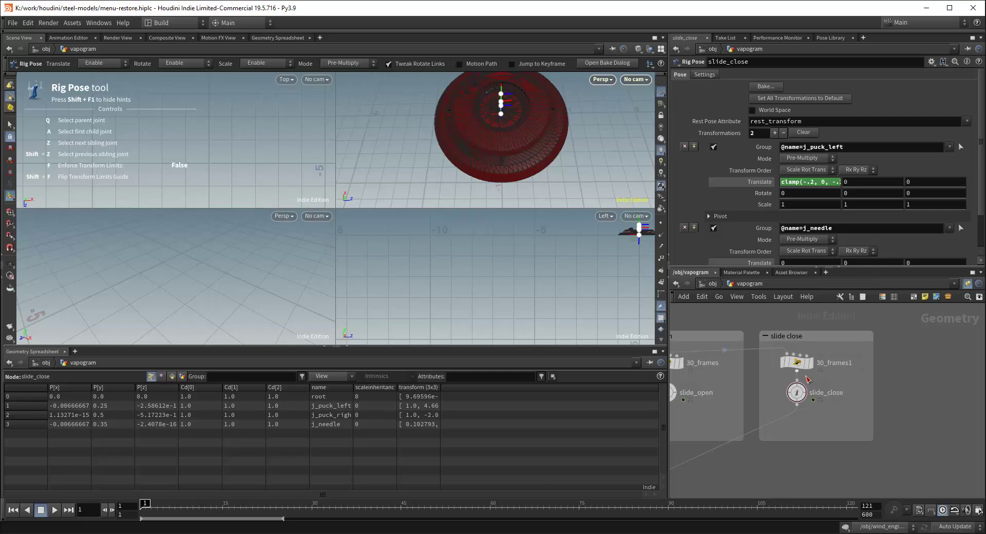
Examine j_needle's Y rotation expression in slide_close while scrubbing the timeline to frames 36, 39 and 30
scroll(846, 185, "down", 3)
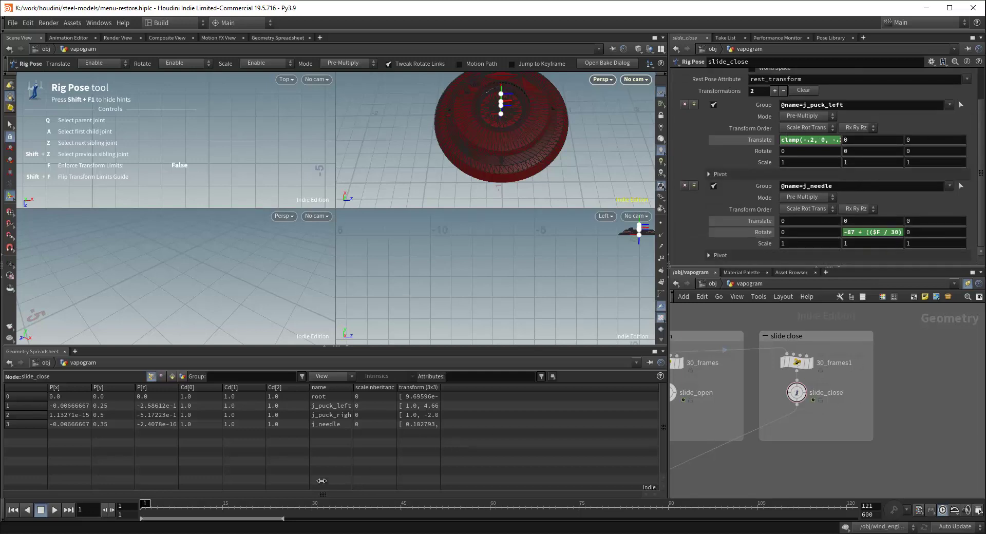
left_click_drag(145, 505, 349, 505)
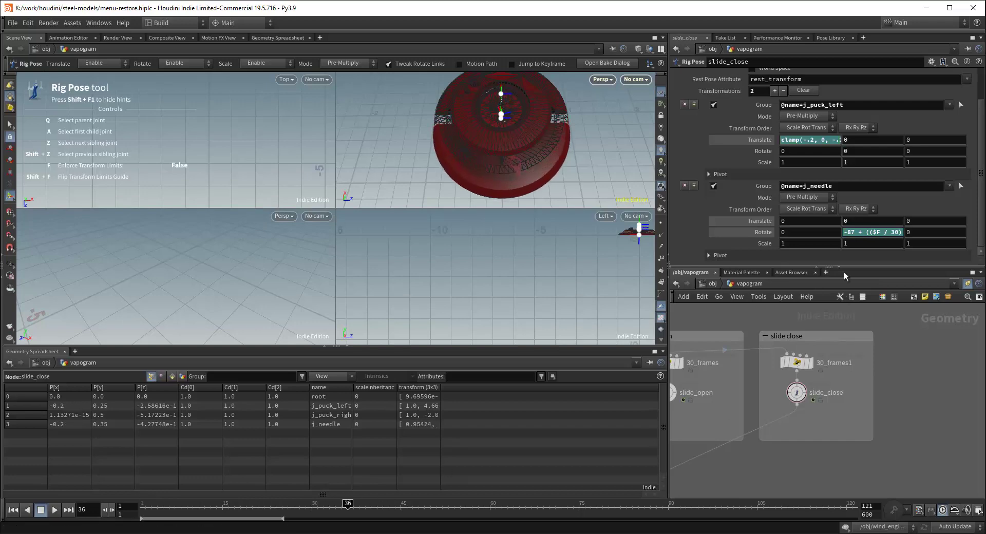
left_click(862, 235)
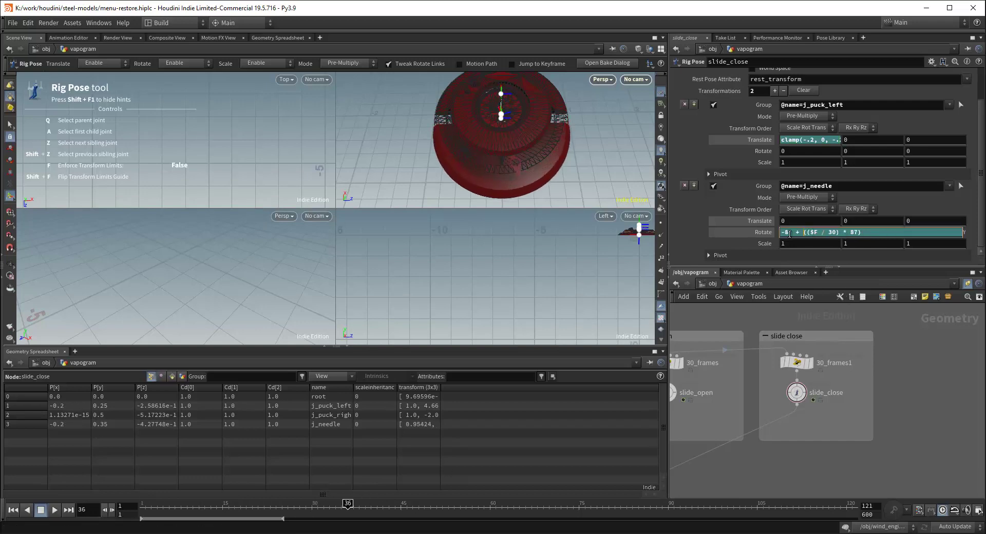
mouse_move(348, 504)
left_mouse_down()
mouse_move(117, 502)
mouse_move(395, 505)
mouse_move(365, 504)
left_mouse_up()
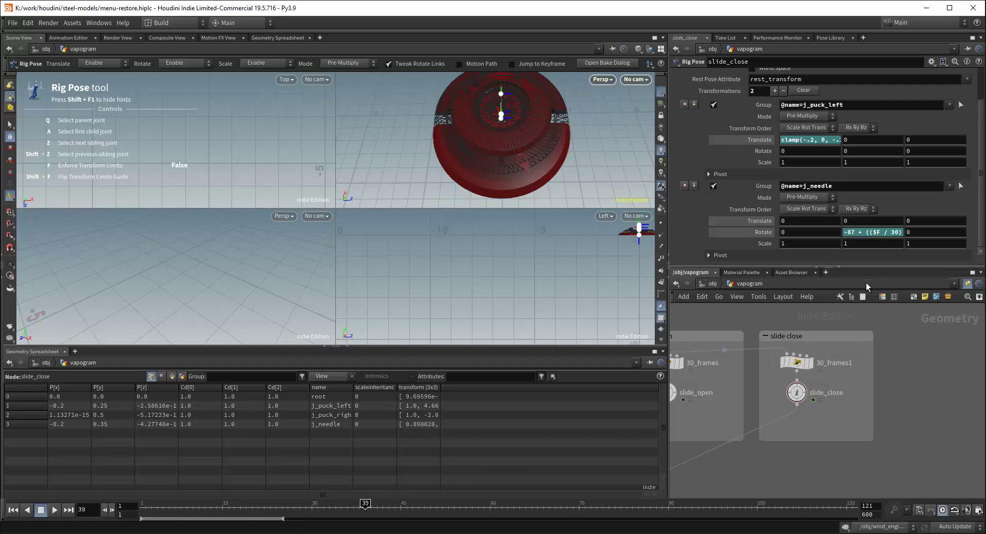
left_click(882, 233)
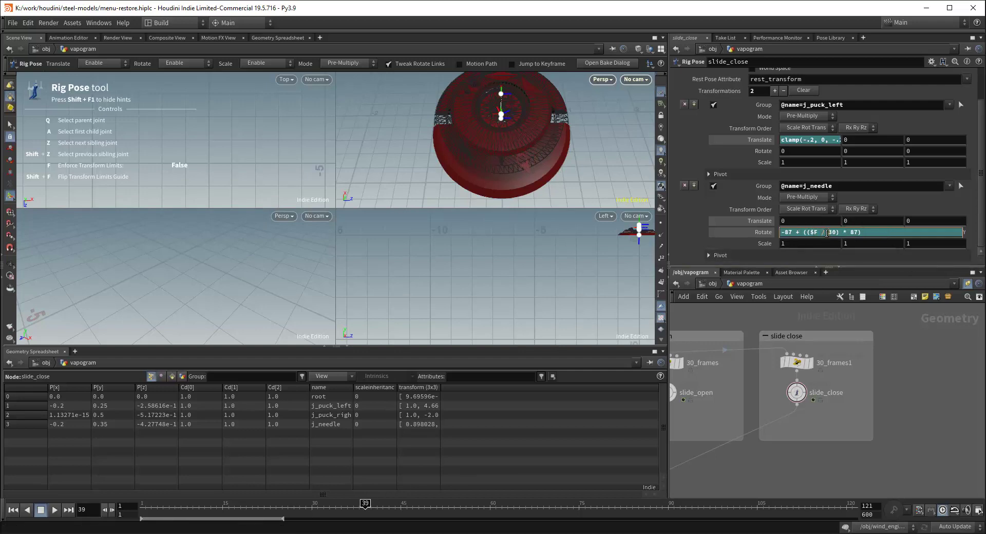
left_click_drag(365, 504, 310, 514)
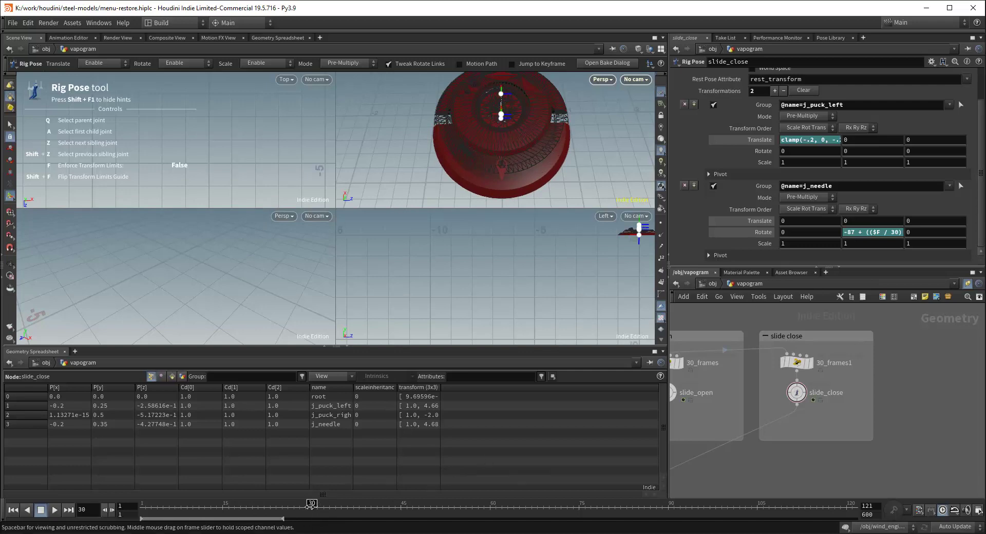
Try j_needle's Y rotation without the leading -87 offset, as (($F / 30) * 87), and undo that change
left_click(862, 235)
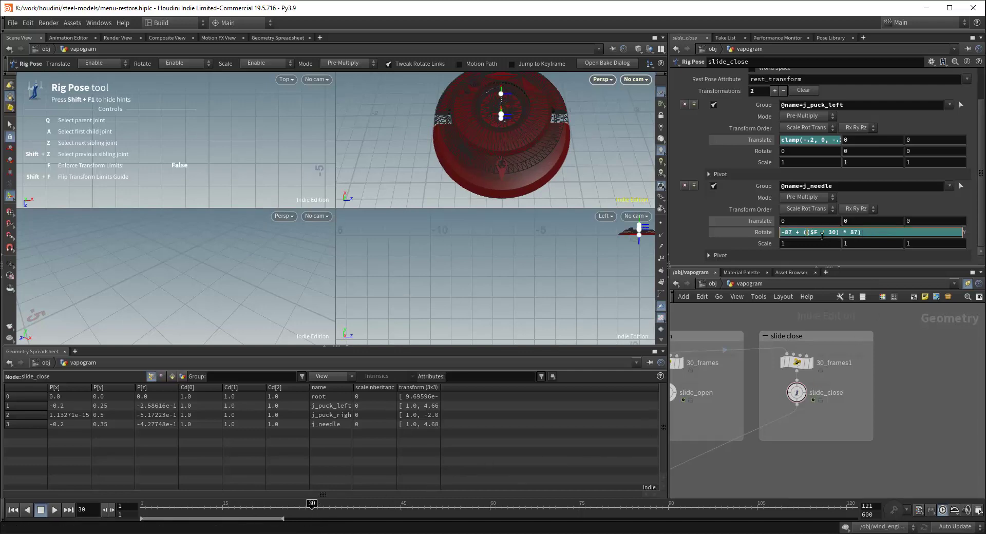
left_click_drag(801, 231, 751, 233)
key("BackSpace")
key("Return")
left_click(863, 235)
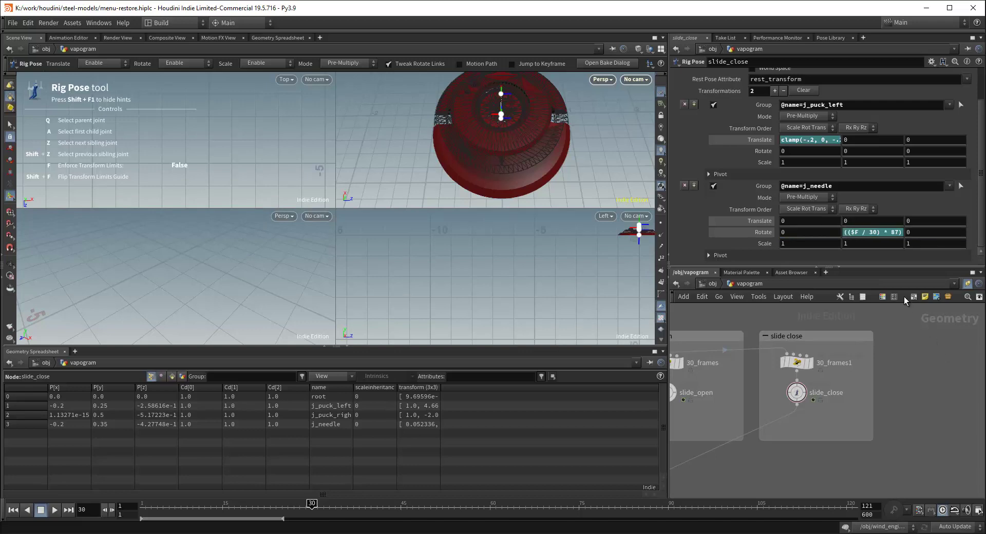
key("ctrl+z")
Set j_needle's Y rotation expression to 87 + (($F / 30) * 87) and inspect the needle on the model
left_click(785, 234)
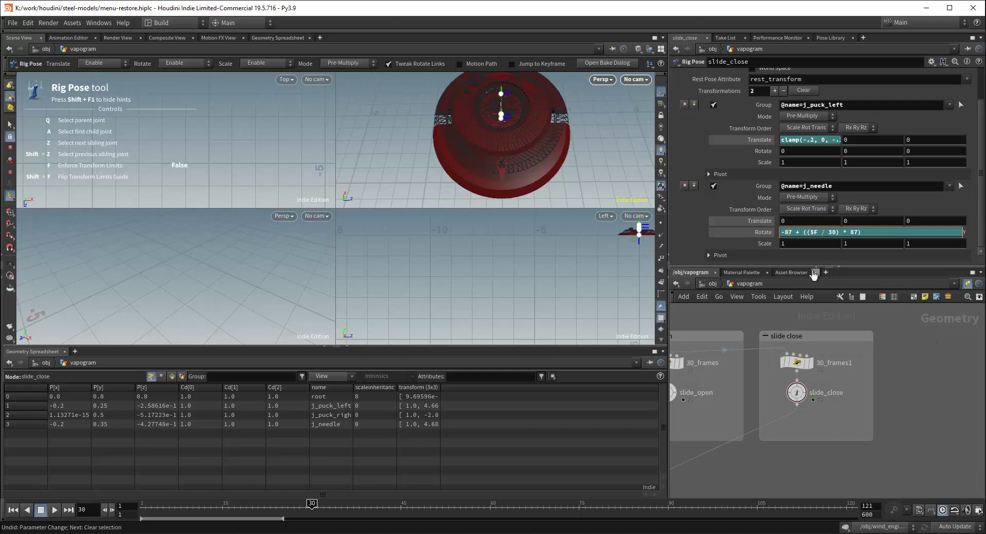
key("BackSpace")
key("Return")
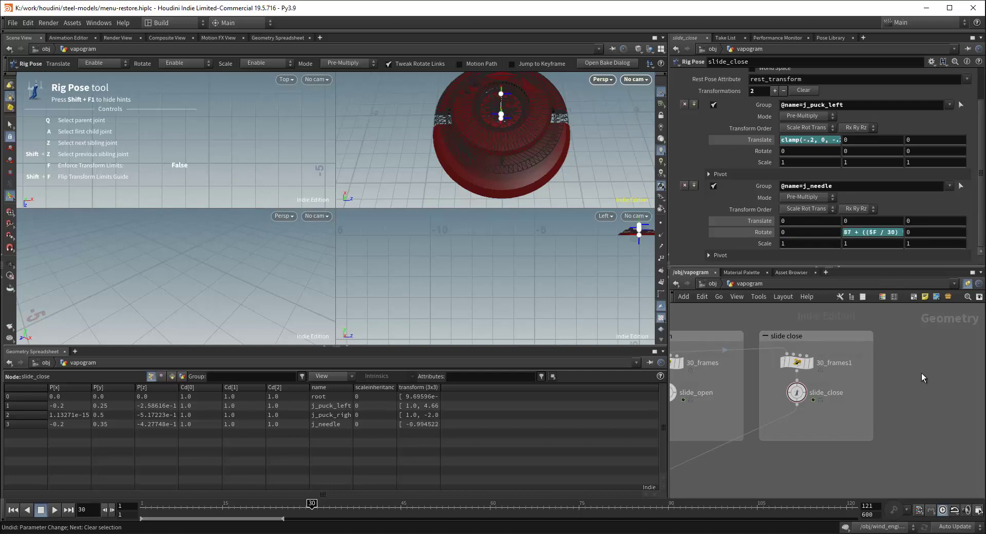
left_click_drag(543, 143, 534, 160)
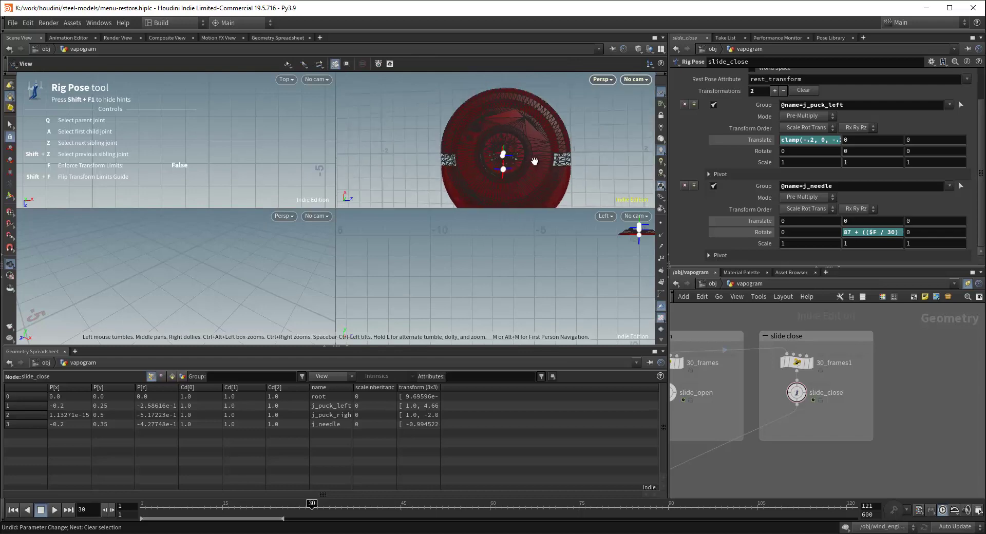
scroll(539, 156, "down", 1)
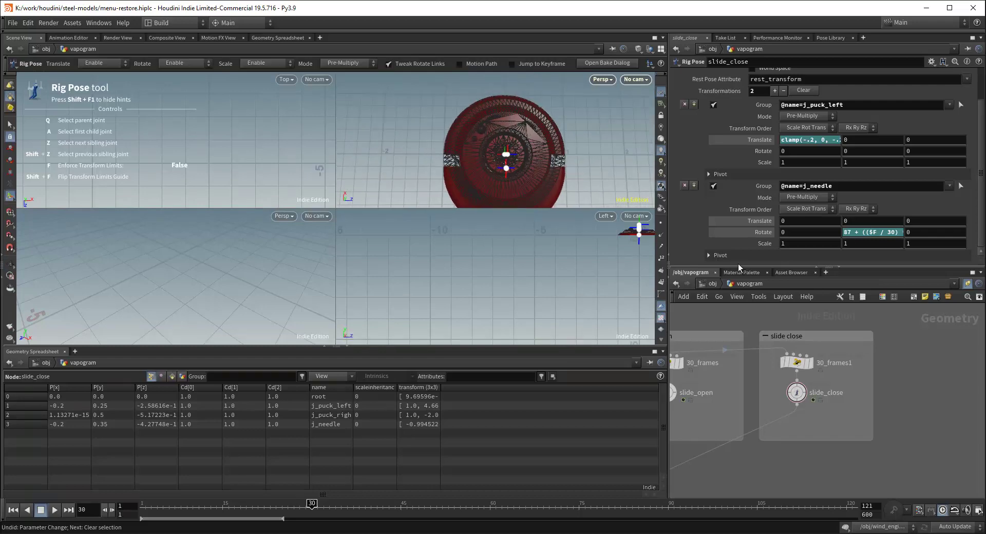
left_click(815, 410)
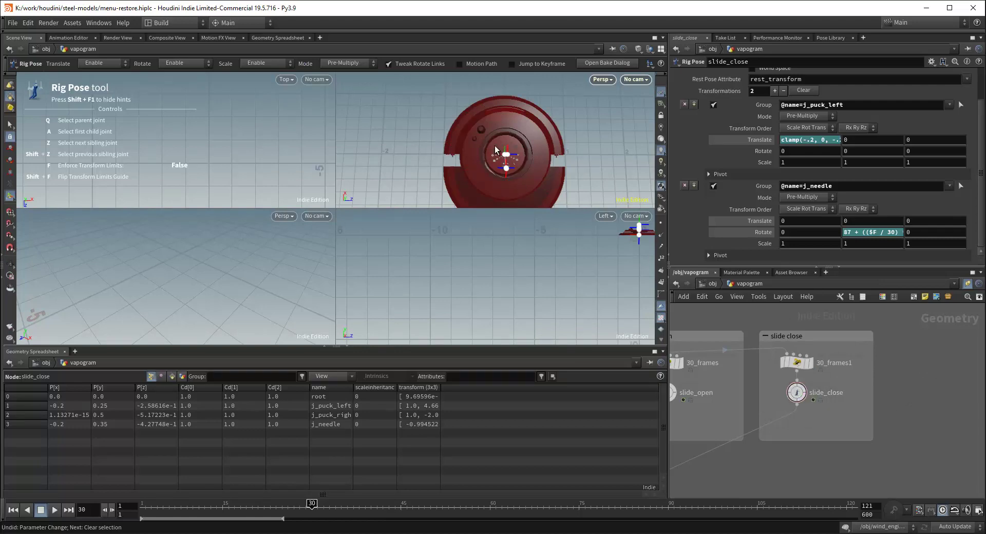
left_click_drag(508, 166, 510, 136, "alt")
scroll(510, 136, "up", 2)
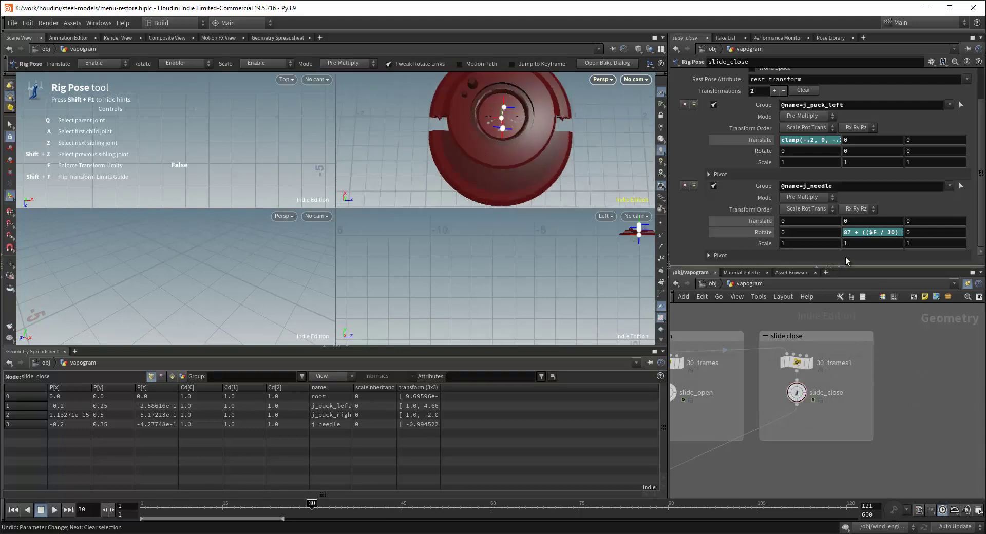
Reduce j_needle's Y rotation expression to (($F / 30) * 87) and check the model from a lower angle
left_click(858, 233)
key("BackSpace")
key("BackSpace")
key("BackSpace")
key("BackSpace")
key("BackSpace")
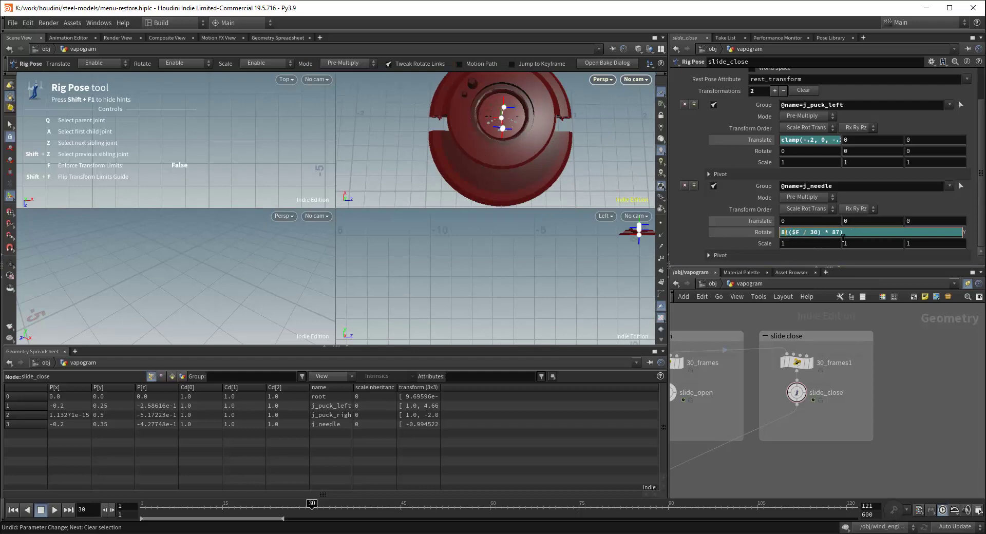
left_click(898, 328)
left_click_drag(554, 170, 524, 151, "alt")
left_click(867, 234)
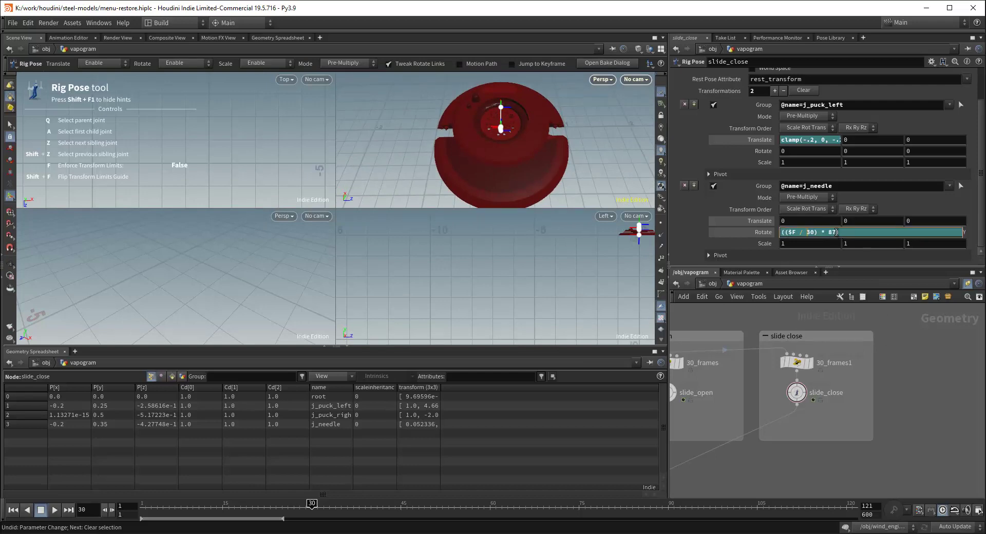
key("BackSpace")
key("BackSpace")
key("BackSpace")
key("BackSpace")
key("BackSpace")
key("BackSpace")
key("BackSpace")
key("BackSpace")
key("BackSpace")
key("BackSpace")
key("BackSpace")
key("BackSpace")
key("BackSpace")
key("BackSpace")
key("BackSpace")
key("BackSpace")
key("Escape")
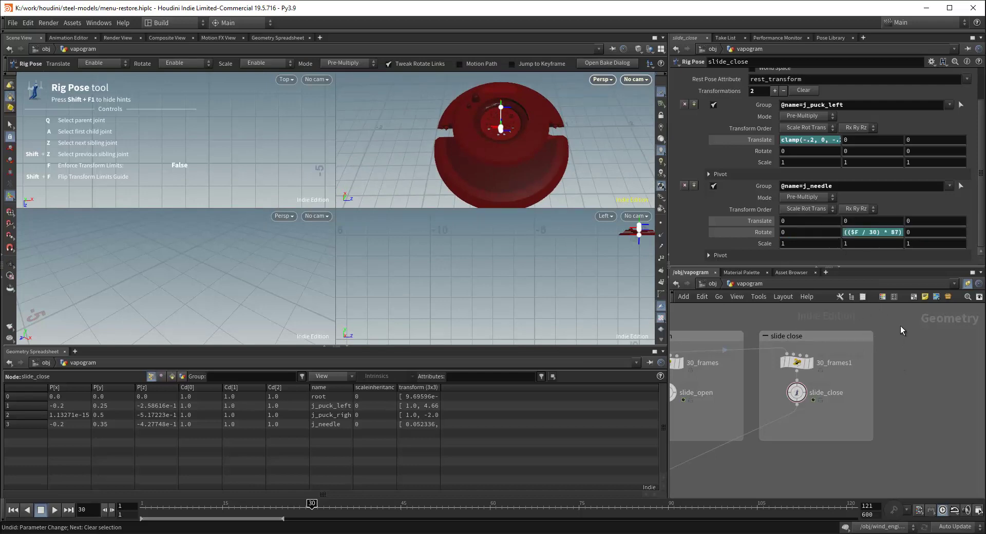
Replace j_needle's Y rotation expression with 0 and scrub the timeline back to frame 1
left_click_drag(868, 230, 729, 231)
type("0")
key("Return")
left_click_drag(309, 506, 139, 503)
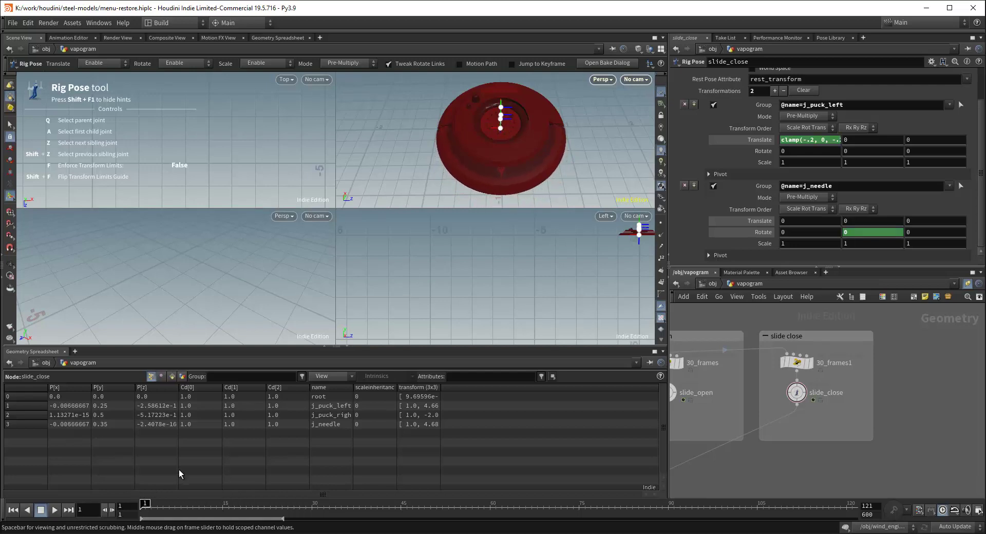
Test a constant Y rotation of 87 on j_needle at frame 1, and change it to -87
left_click(849, 232)
type("87")
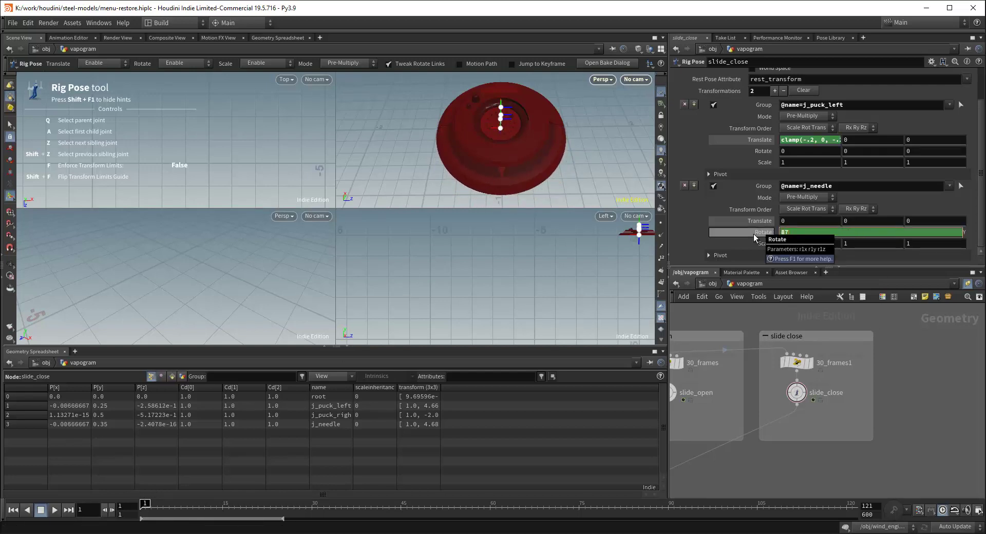
key("Return")
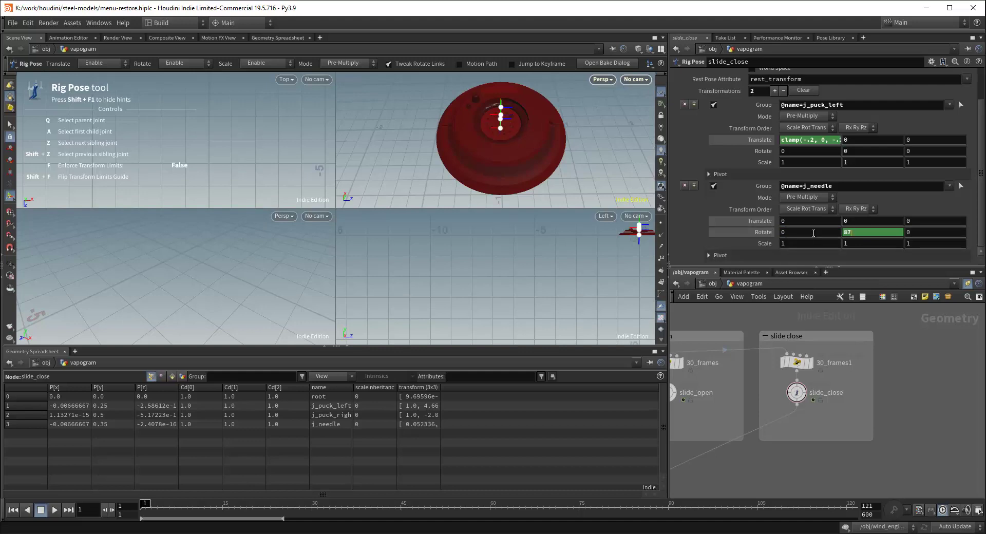
left_click(849, 232)
type("-87")
key("Return")
Scrub to frame 30 and set j_needle's Y rotation expression to -87 * ($F / 30)
left_click_drag(171, 501, 313, 501)
left_click(872, 234)
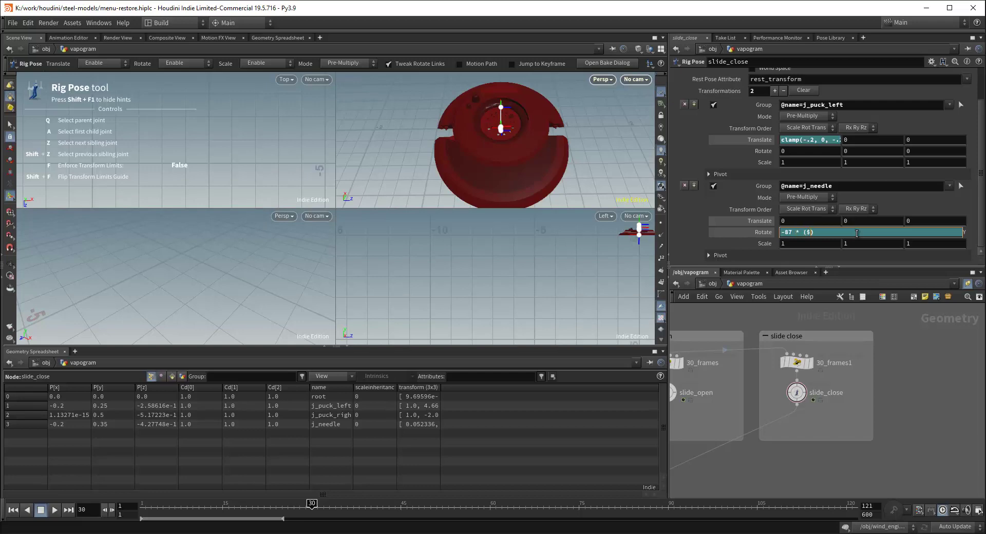
type("F")
key("Escape")
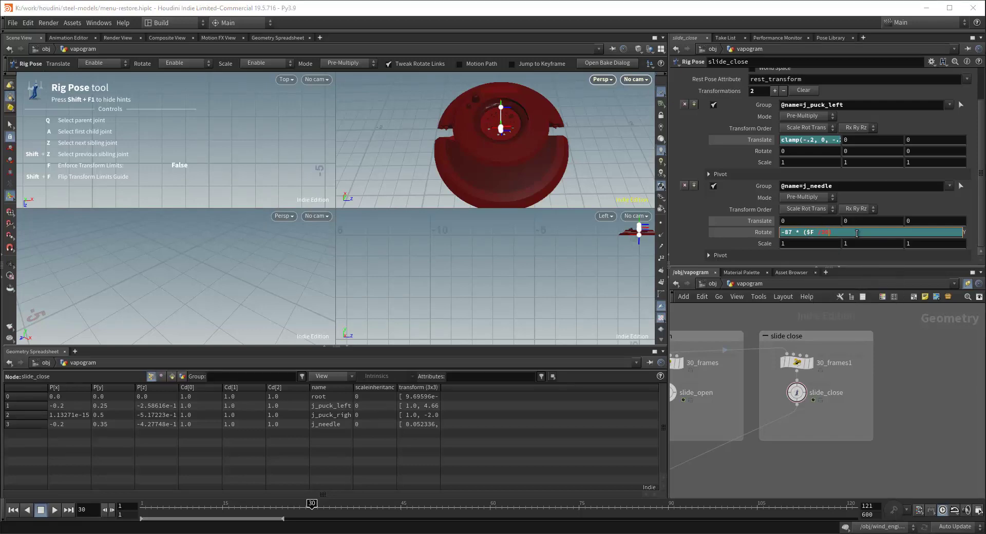
type(")")
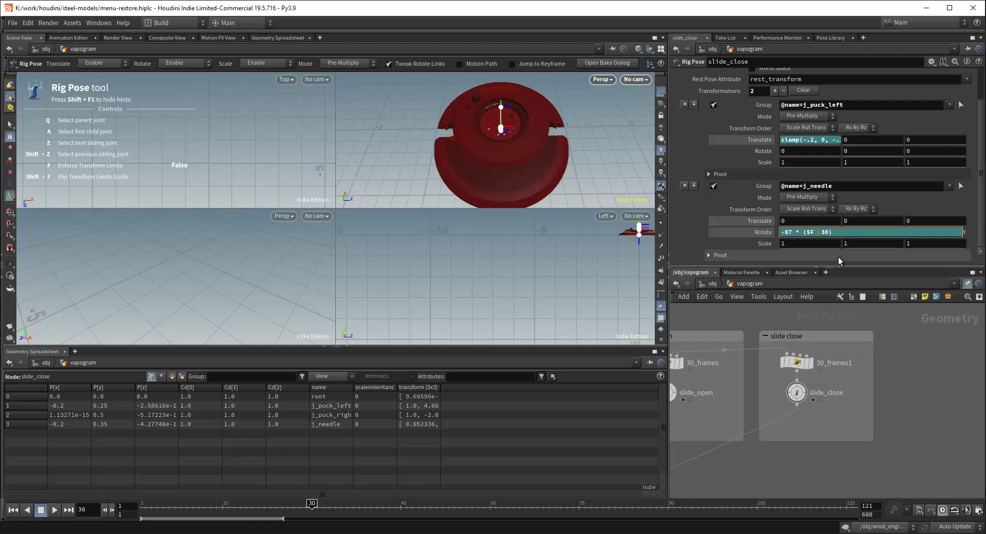
key("Return")
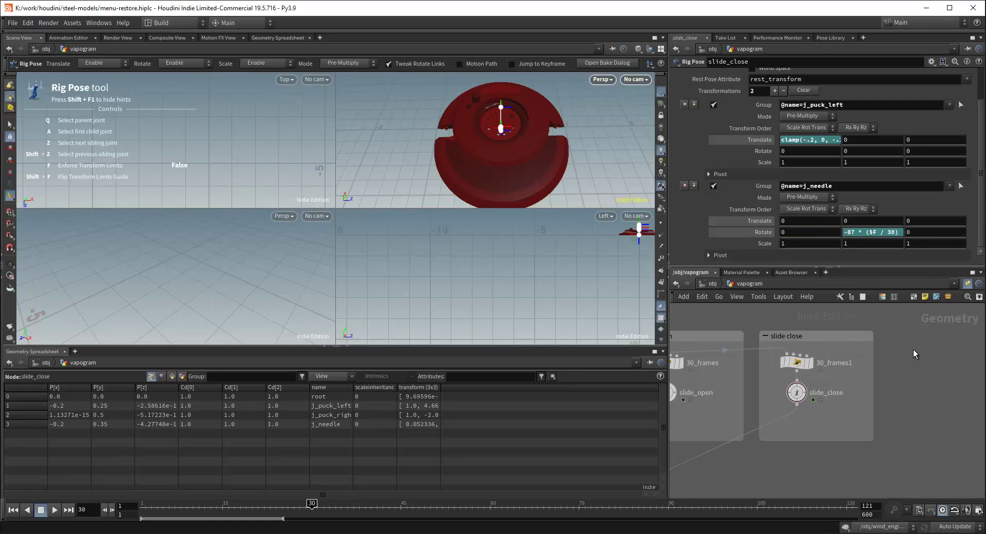
Scrub back to frame 1 and compare j_needle's Y rotation expression with its evaluated value
mouse_move(312, 503)
left_mouse_down()
mouse_move(83, 494)
mouse_move(298, 498)
mouse_move(145, 501)
left_mouse_up()
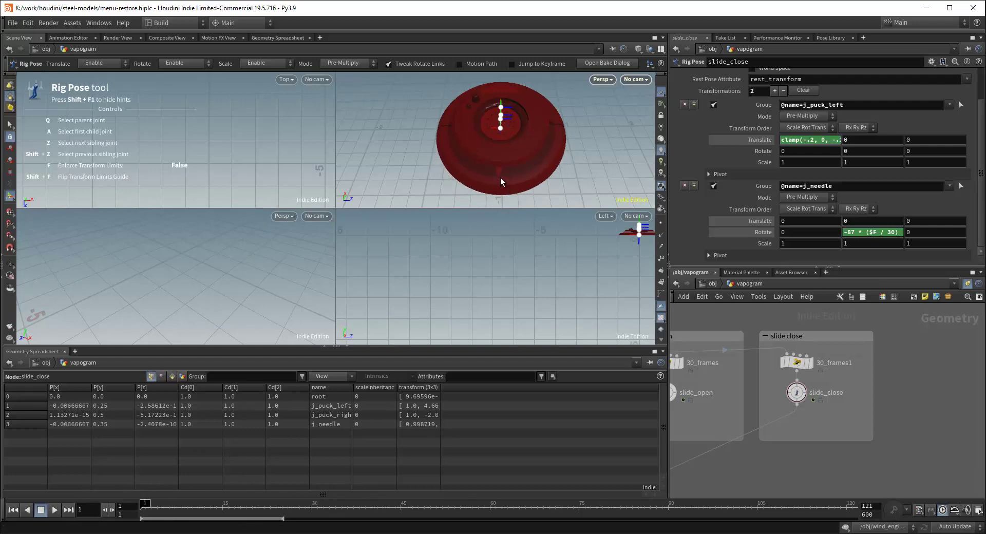
left_click(842, 232)
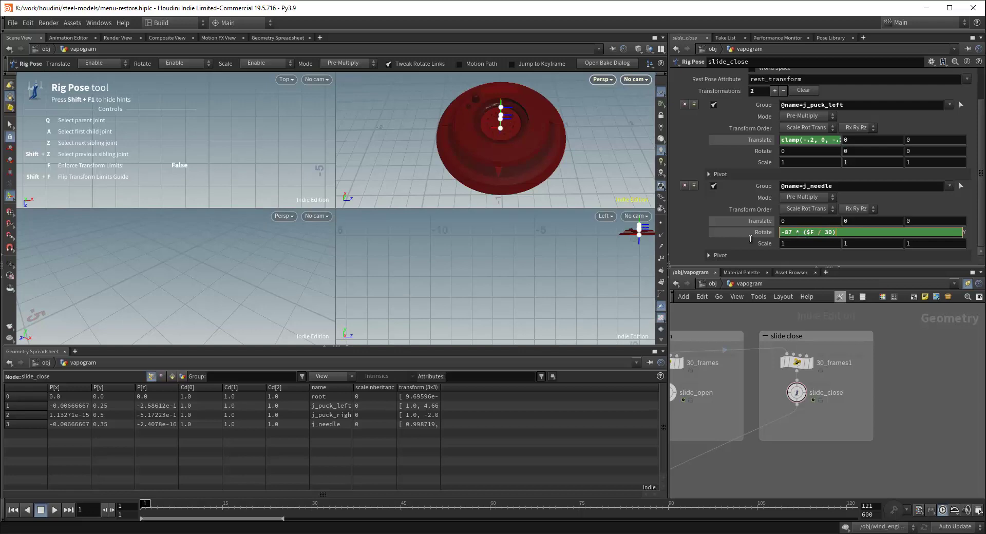
left_click(145, 505)
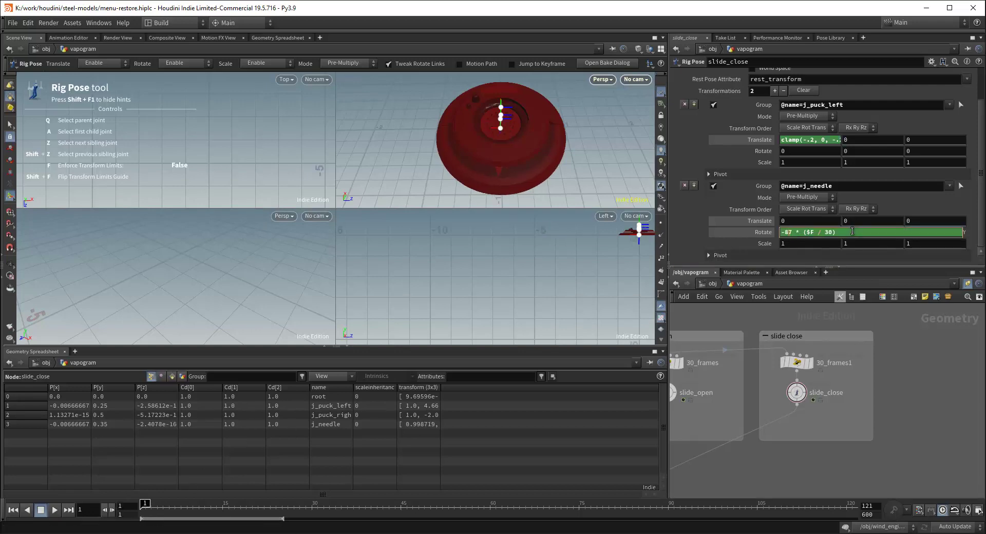
left_click(763, 233)
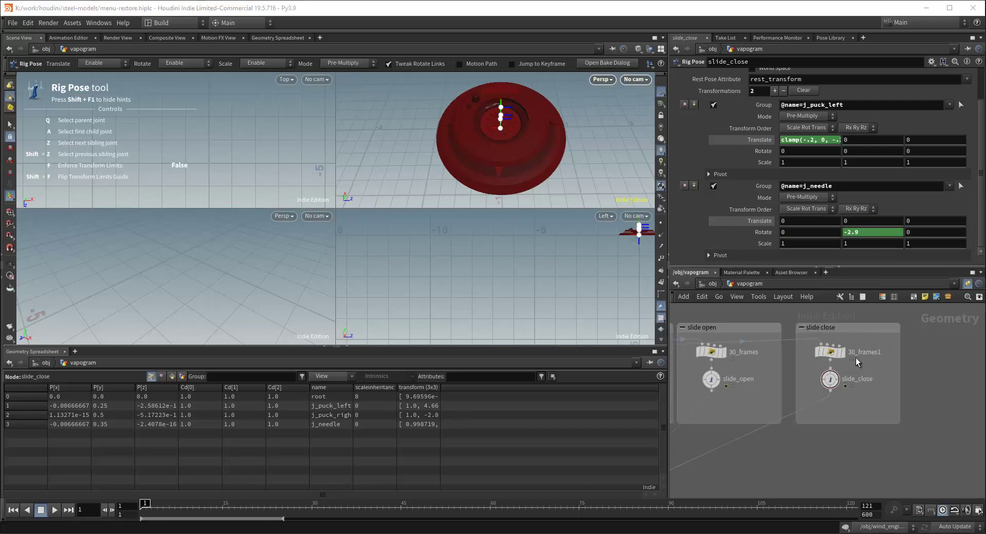
type("9")
left_click(763, 233)
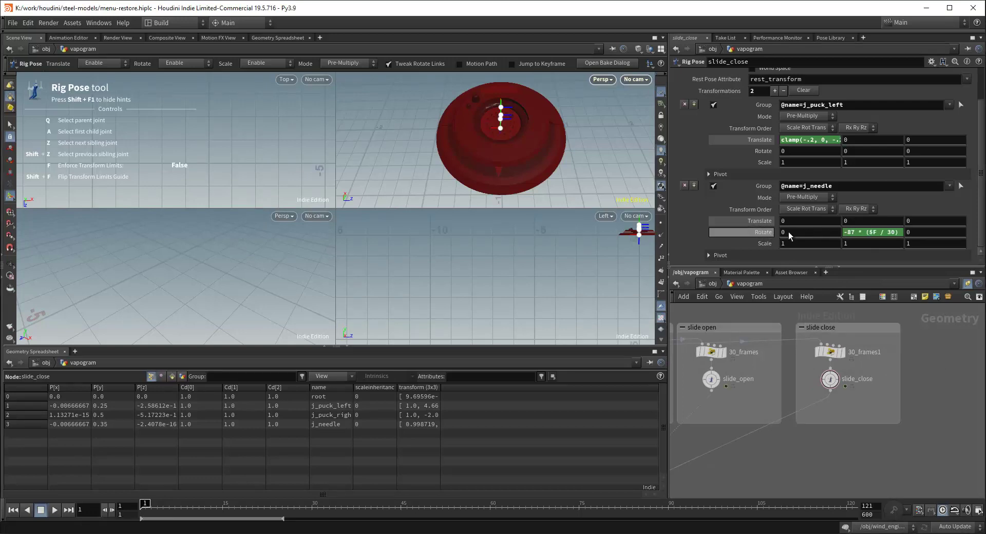
Offset the frame number in j_needle's Y rotation so the expression reads -87 * (($F-1) / 30)
left_click(861, 232)
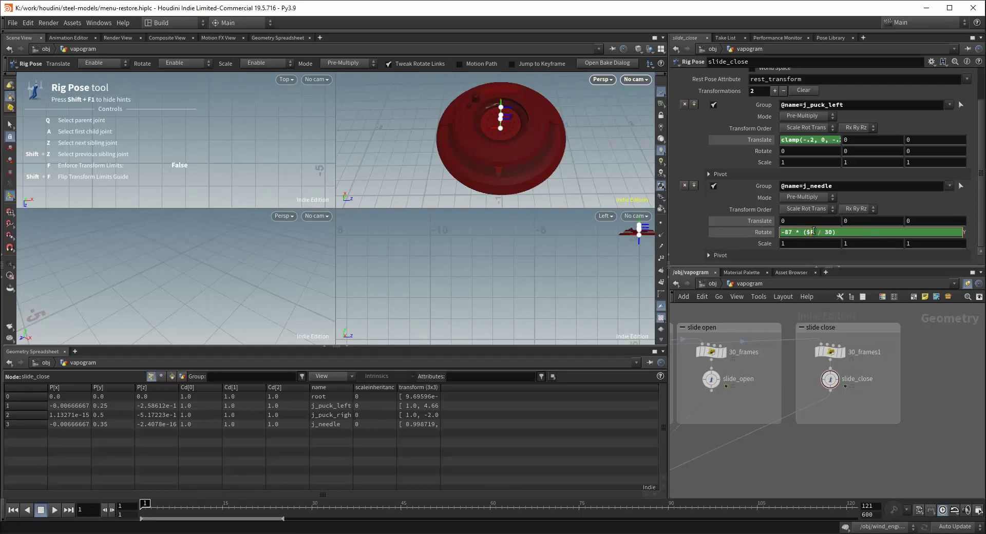
type(")")
key("Left")
key("Left")
key("Left")
type("(")
key("Right")
key("Right")
type("-1")
key("Return")
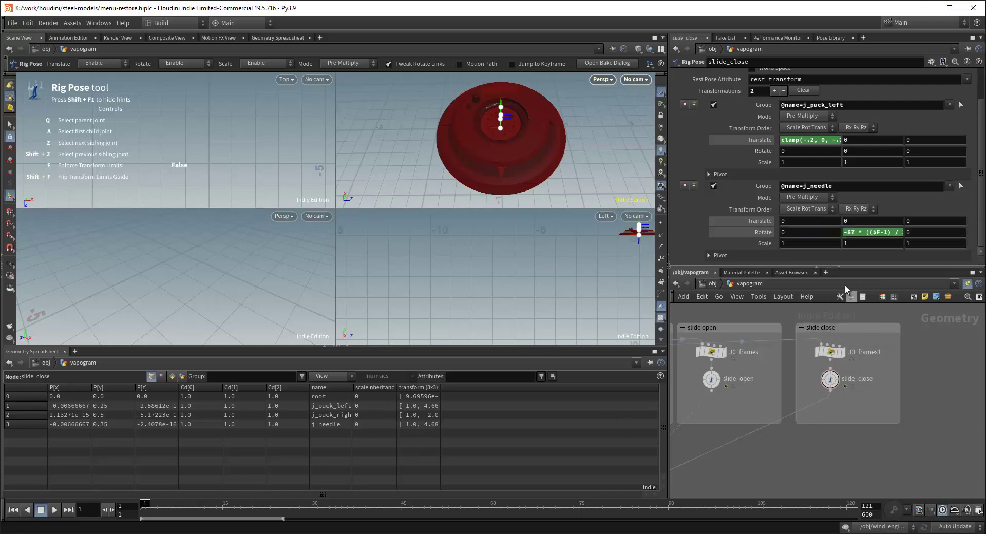
Scrub the timeline between frames 1 and 28 to check the needle's motion, and recheck its Y rotation expression
left_click(888, 229)
left_click_drag(149, 503, 119, 502)
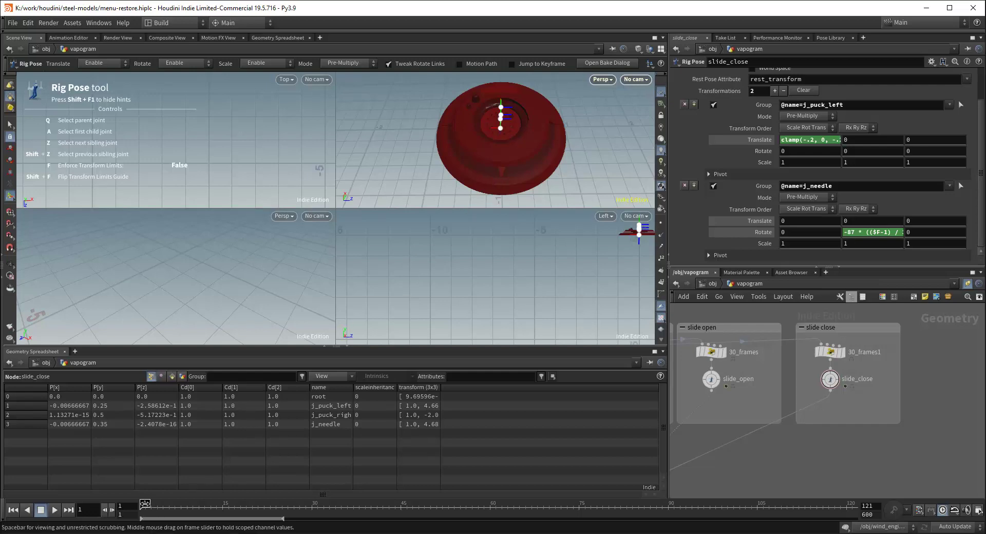
mouse_move(146, 503)
left_mouse_down()
mouse_move(321, 502)
mouse_move(166, 501)
left_mouse_up()
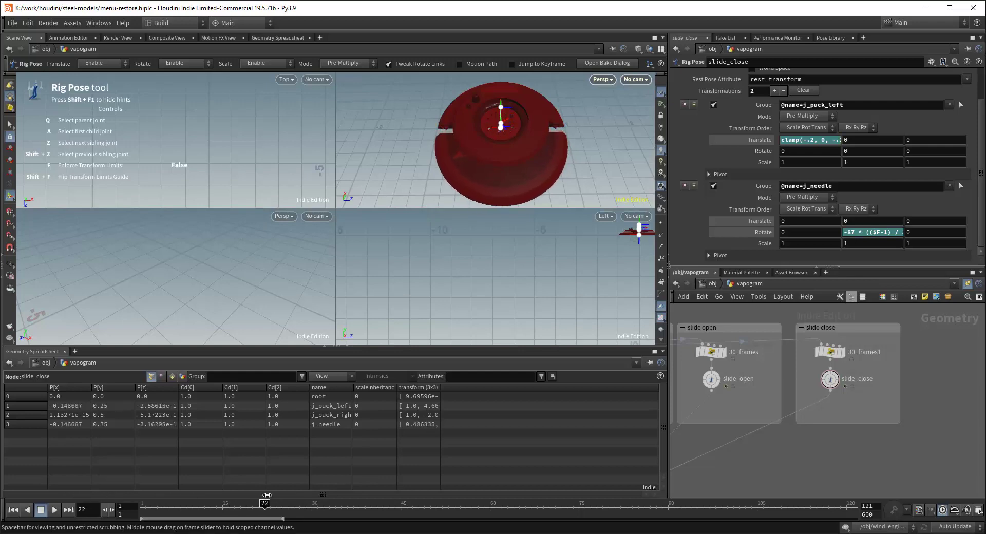
left_click_drag(100, 495, 311, 503)
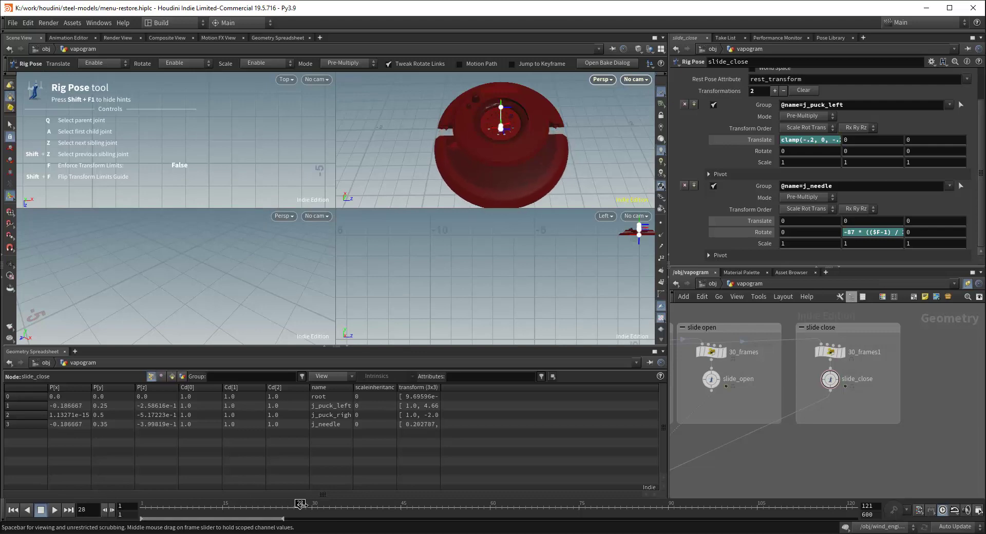
left_click(876, 232)
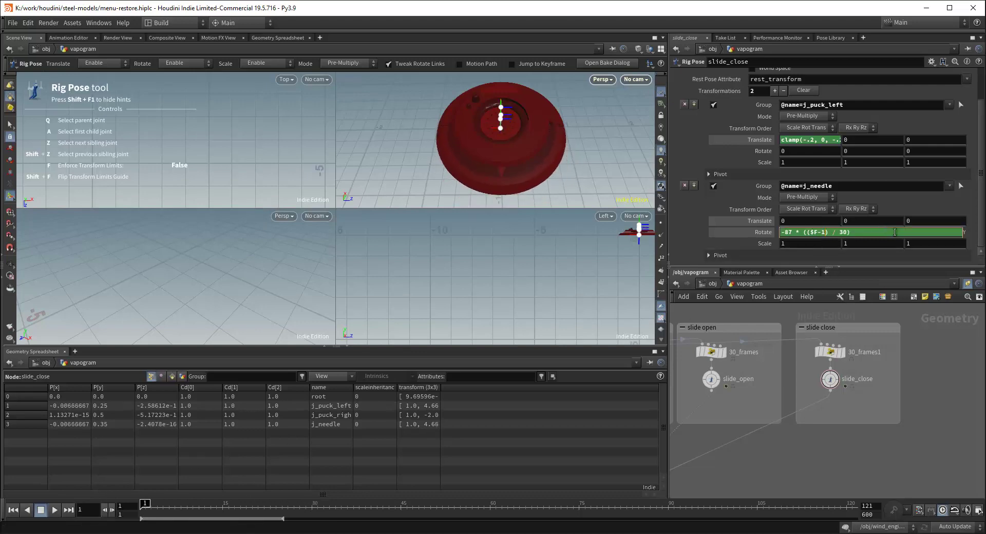
Compare j_puck_left's X translate expression with its evaluated value, scrubbing the timeline from frame 1 to frame 30
left_click(921, 378)
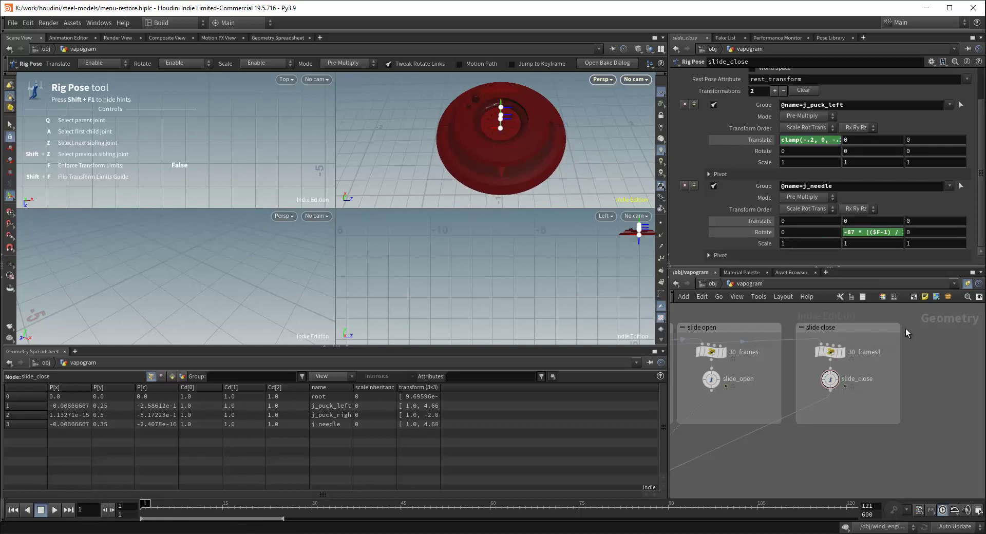
mouse_move(145, 505)
left_mouse_down()
mouse_move(332, 497)
mouse_move(145, 505)
left_mouse_up()
left_click(814, 139)
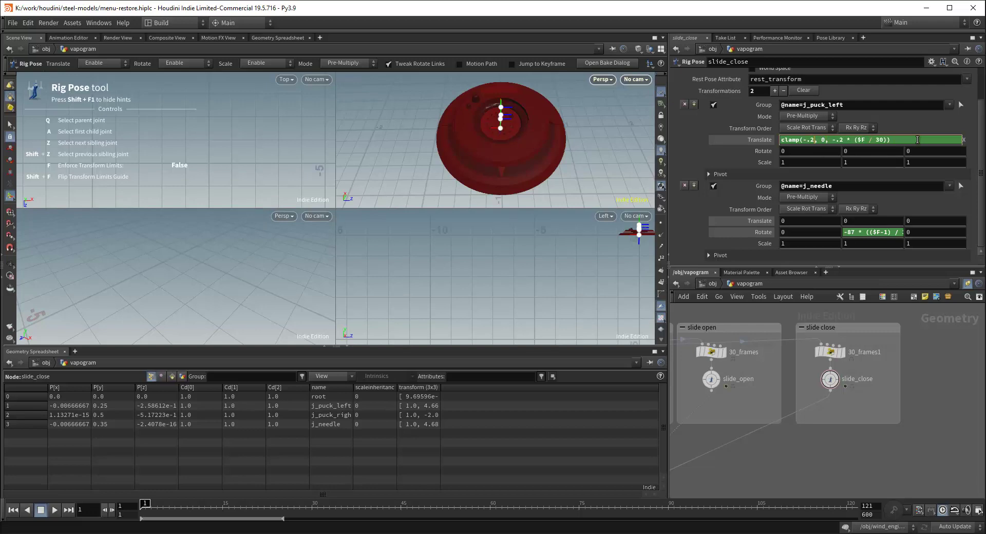
left_click(753, 142)
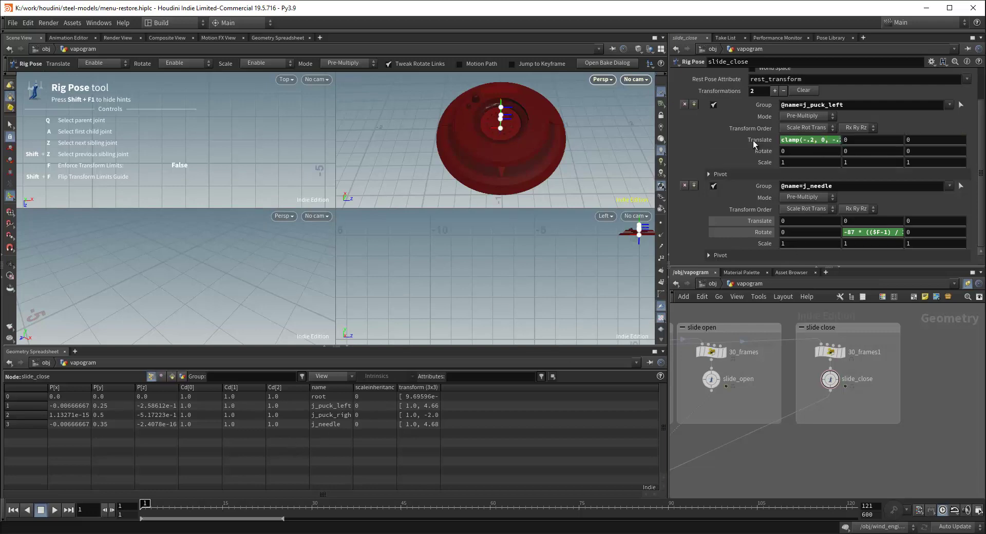
left_click(753, 140)
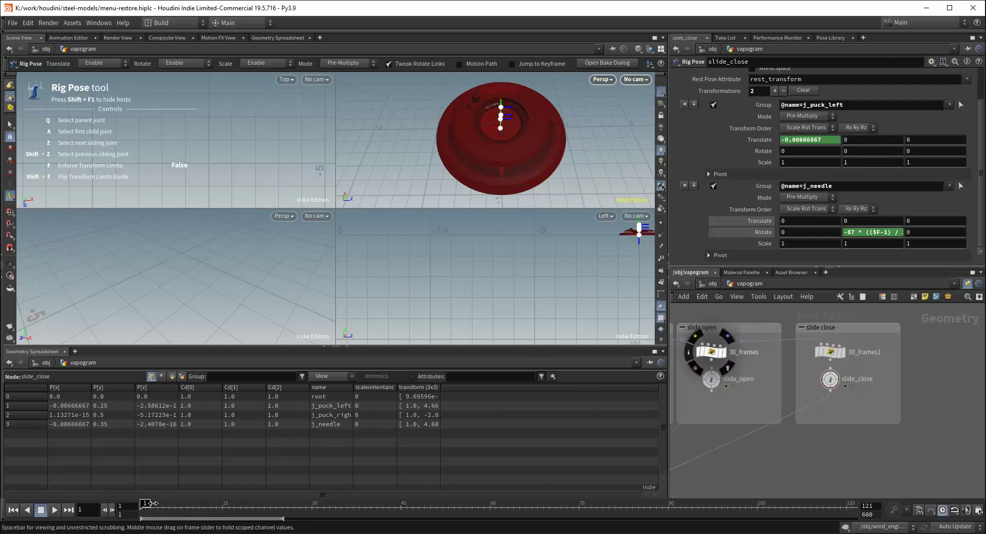
left_click_drag(133, 504, 314, 503)
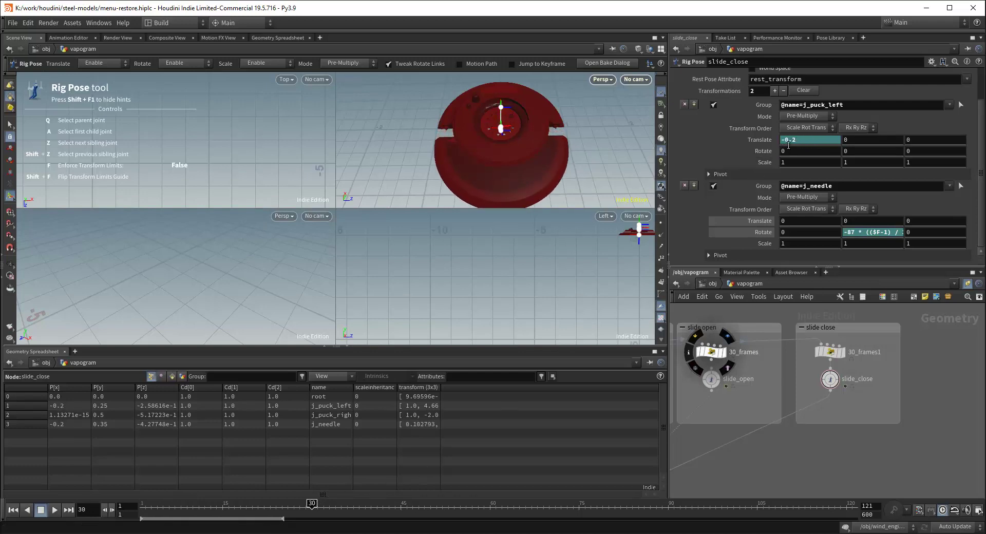
Try clamp(-.2, 0, .2 * ($F / 30)) as j_puck_left's X translate expression and check its evaluated value at frame 30
left_click(816, 140)
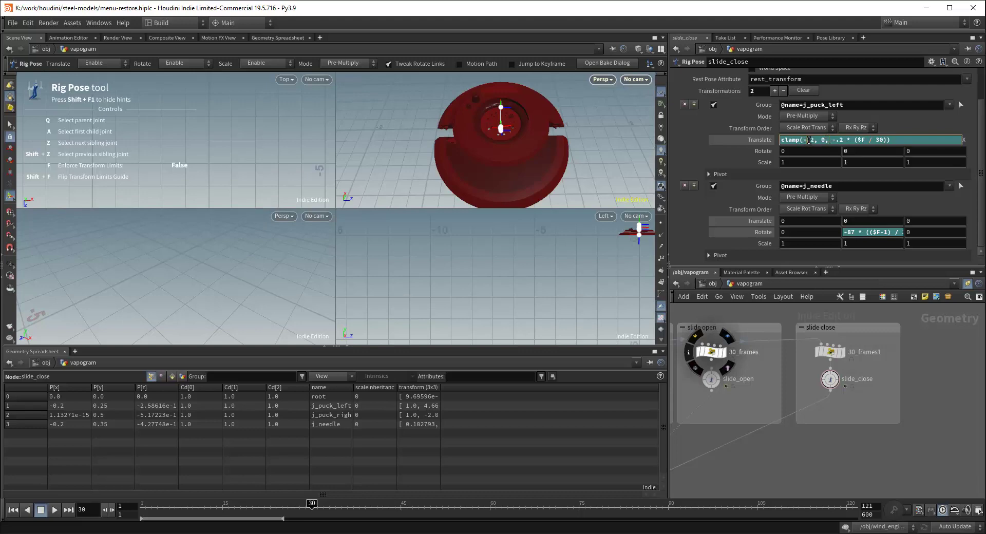
left_click_drag(805, 140, 826, 140)
left_click(832, 140)
key("Delete")
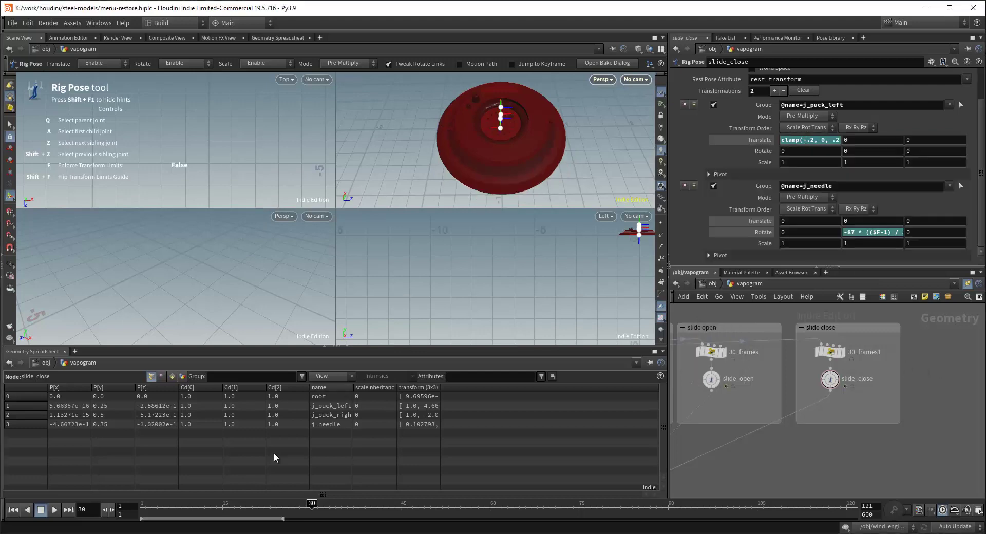
left_click(303, 504)
mouse_move(303, 504)
left_mouse_down()
mouse_move(115, 503)
mouse_move(312, 504)
left_mouse_up()
left_click(754, 140)
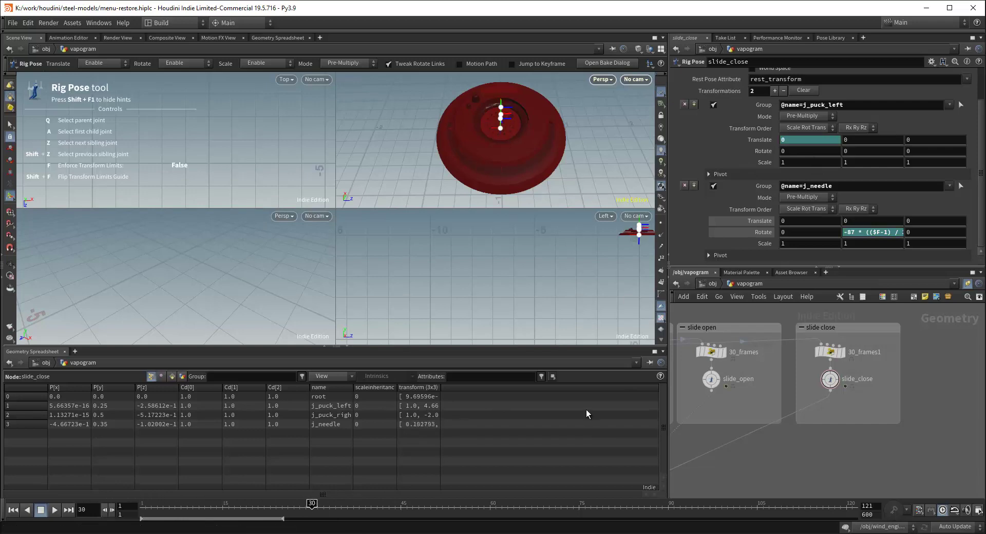
Restore the negative multiplier in j_puck_left's X translate so it reads clamp(-.2, 0, -.2 * ($F / 30)), and scrub back to frame 1
left_click(828, 140)
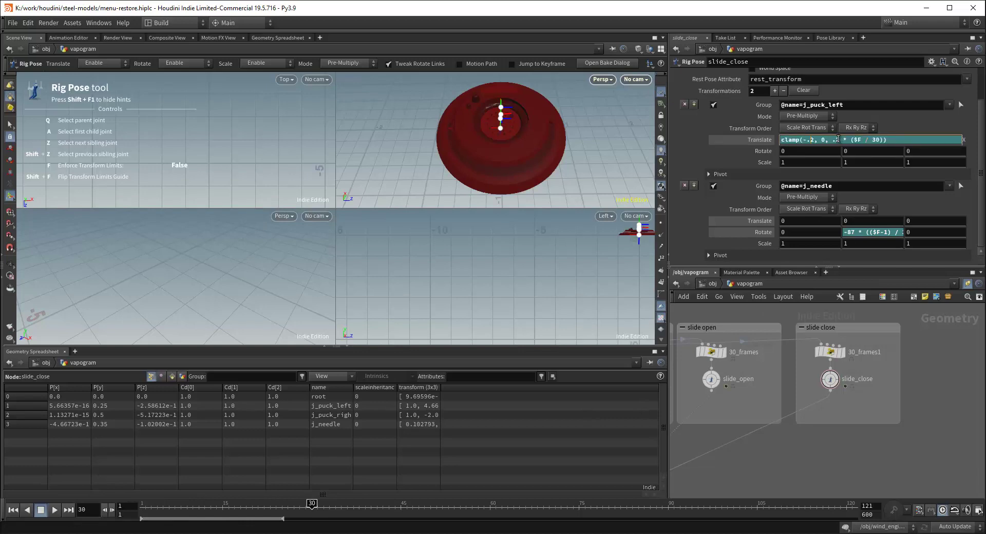
type("-")
key("Return")
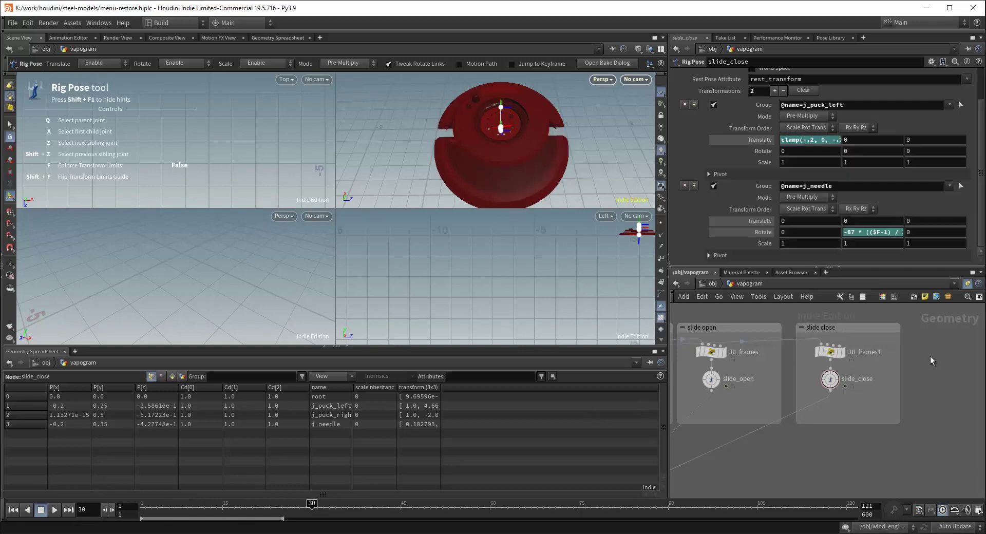
left_click_drag(311, 505, 116, 506)
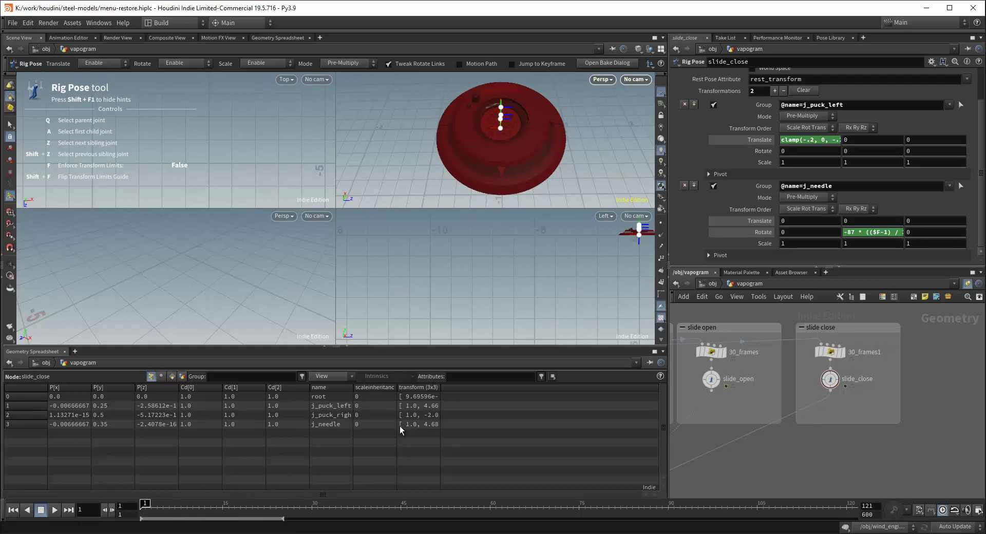
Add a -.2 offset to j_puck_left's X translate so it reads -.2 + clamp(-.2, 0, -.2 * ($F / 30)), and check frame 1
left_click(826, 140)
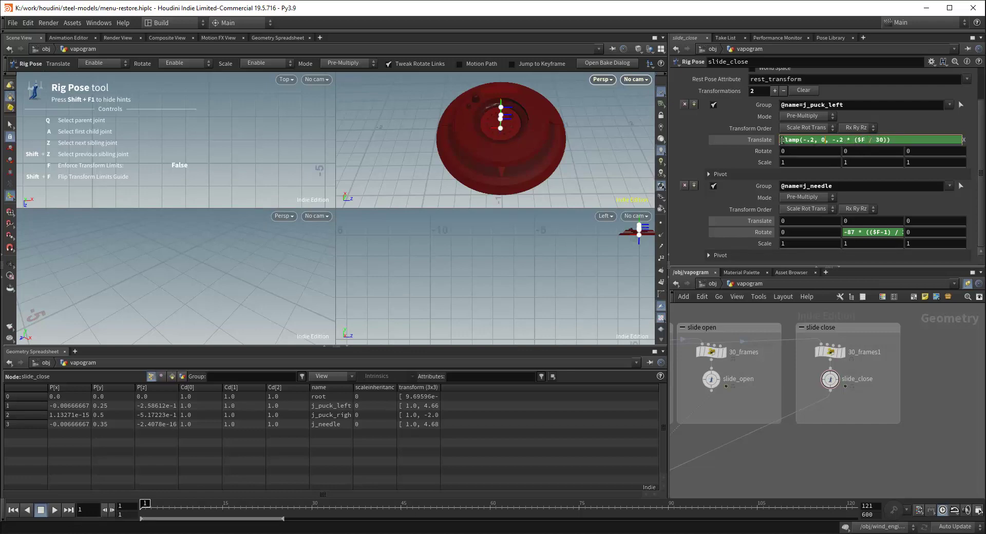
type(".")
type("2 ")
type("-")
type("+")
key("Return")
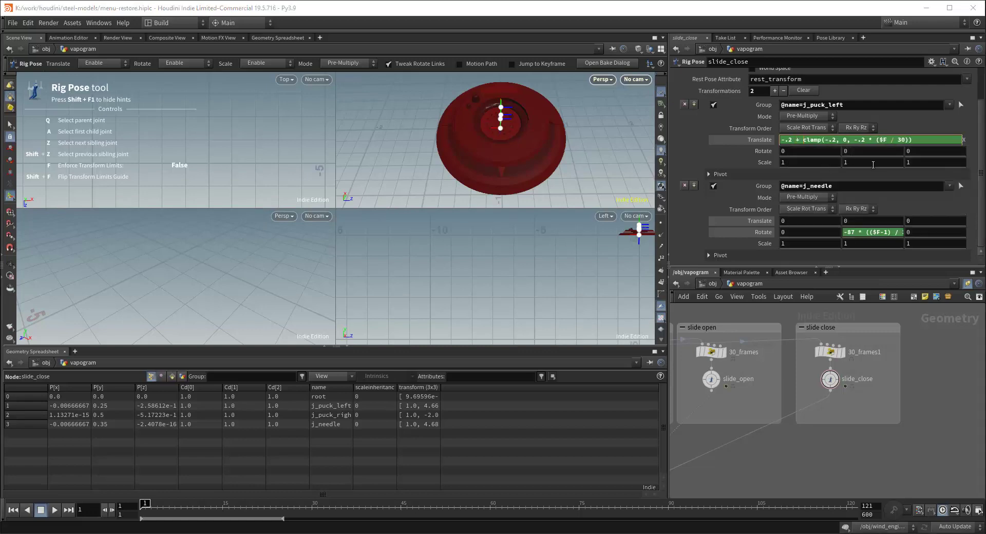
mouse_move(156, 507)
left_mouse_down()
mouse_move(308, 502)
mouse_move(144, 503)
left_mouse_up()
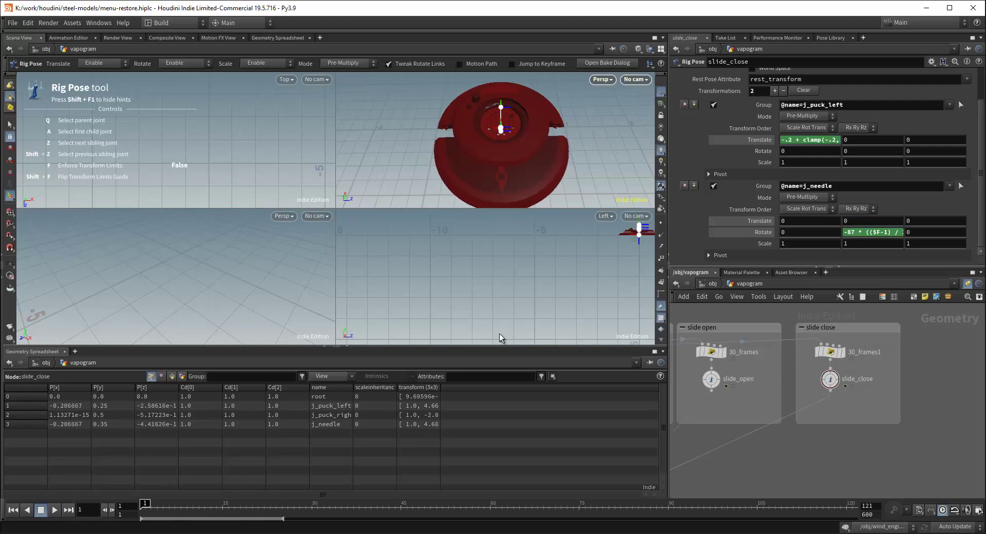
Replace the clamp call in j_puck_left's X translate so the expression reads -.2 + .2, and check it at frame 30
left_click(826, 139)
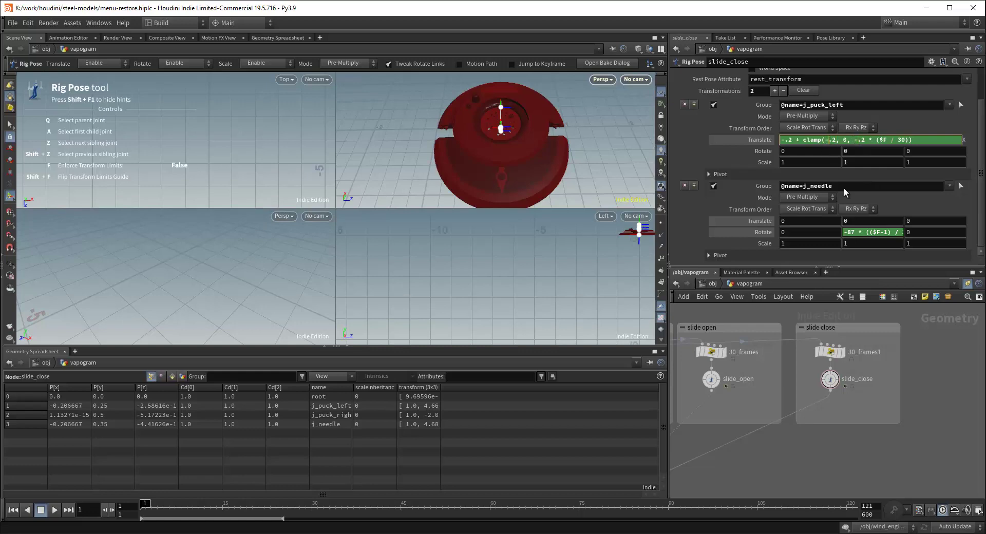
key("BackSpace")
key("BackSpace")
key("BackSpace")
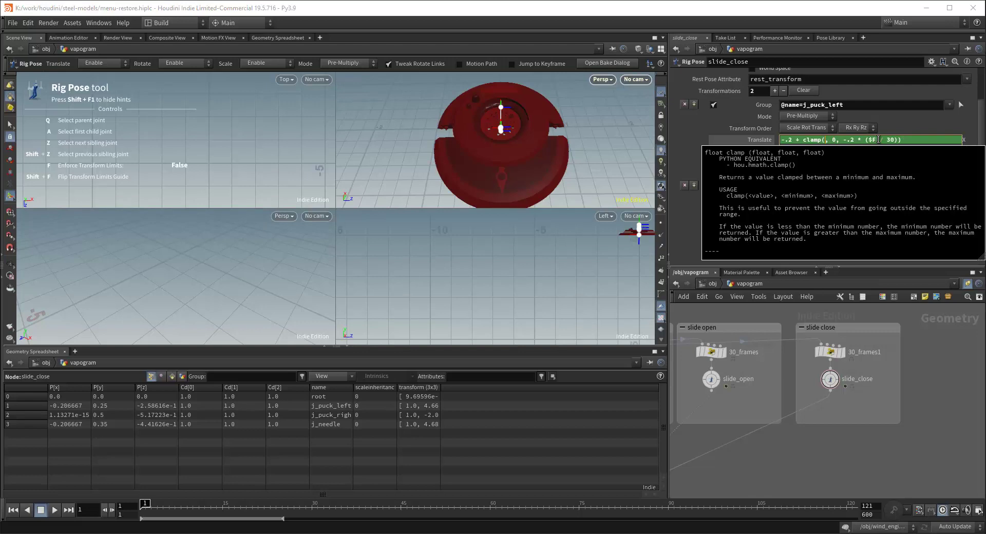
key("Left")
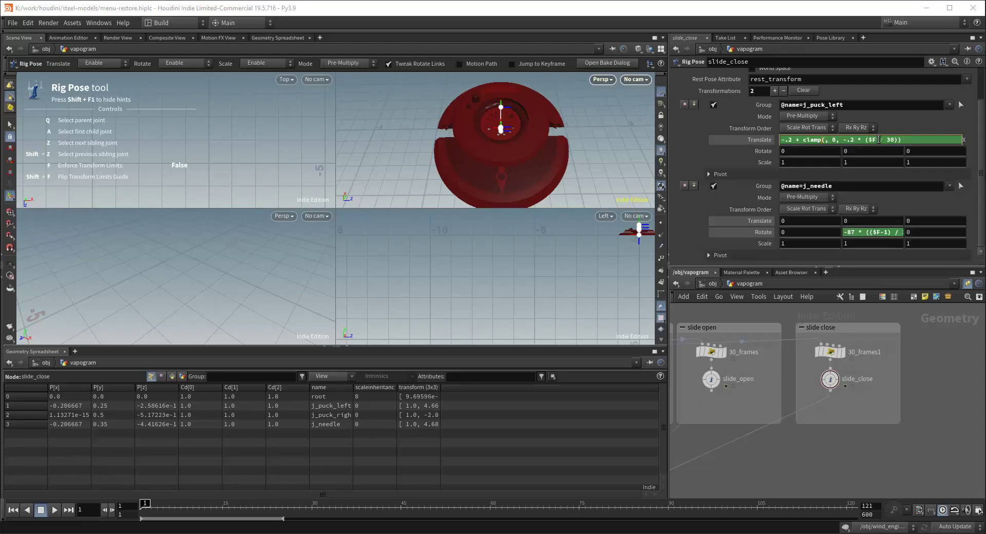
key("shift+Right")
key("shift+Right")
key("shift+Right")
key("shift+Right")
key("shift+Right")
key("shift+Right")
key("shift+Right")
key("shift+Right")
key("shift+Right")
key("shift+Right")
key("shift+Right")
key("shift+Right")
key("shift+Right")
key("shift+Right")
key("shift+Right")
key("shift+Right")
key("shift+Right")
key("shift+Right")
key("shift+Right")
key("shift+Right")
key("BackSpace")
key("Return")
left_click_drag(146, 506, 312, 505)
left_click(820, 139)
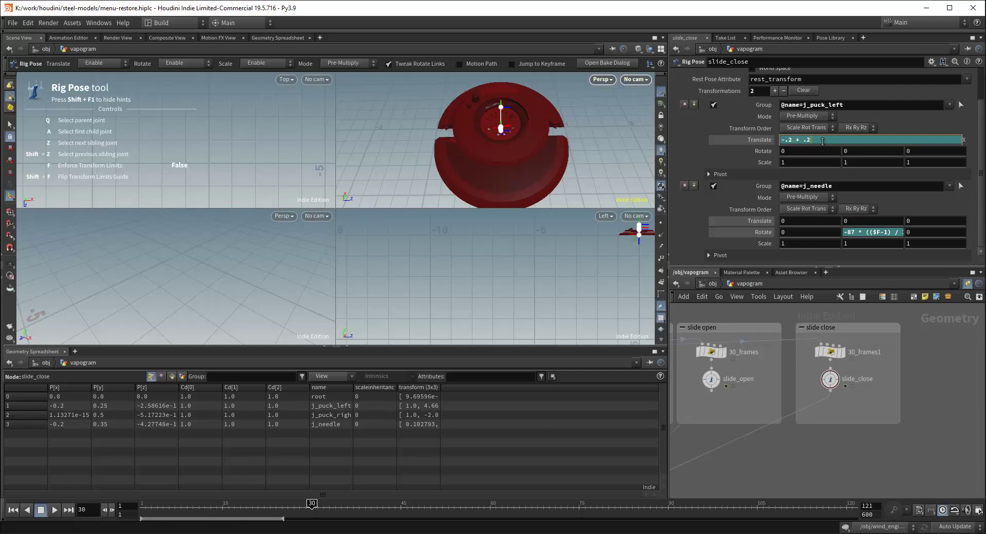
key("Return")
Make j_puck_left's X translate frame-dependent with -.2 + (($F-1) * .2) and scrub around frame 30 to check the puck's position
left_click(819, 139)
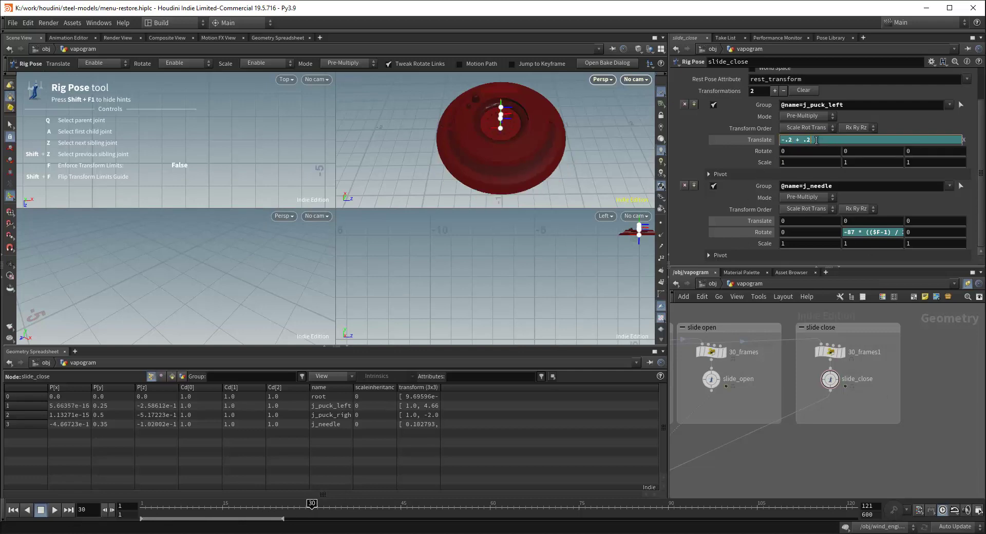
type("($F*")
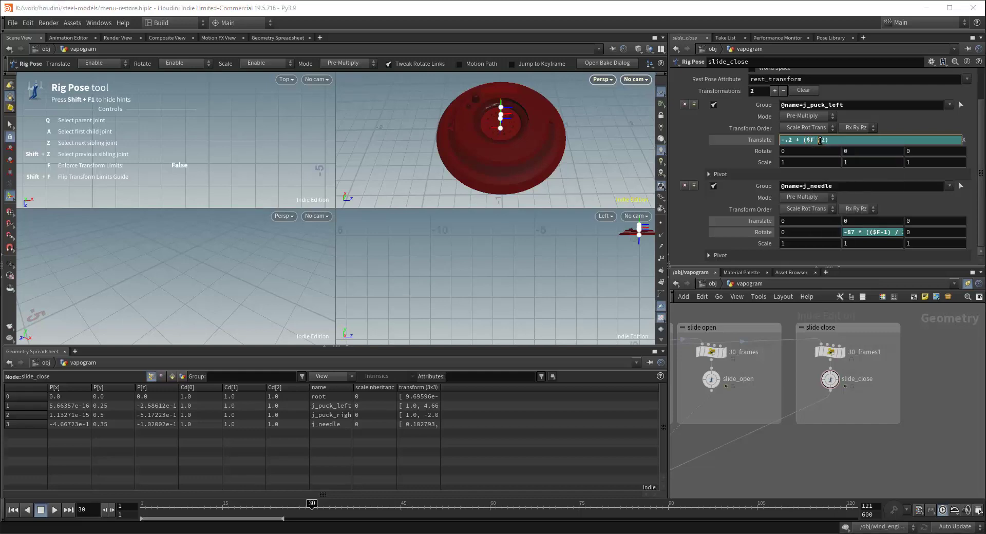
type("(")
type("1")
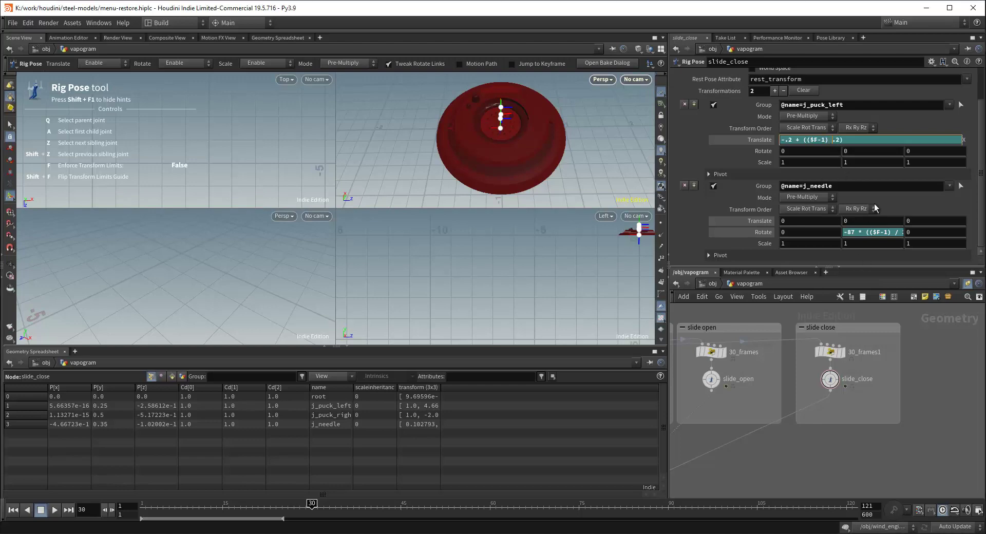
type("*")
key("Return")
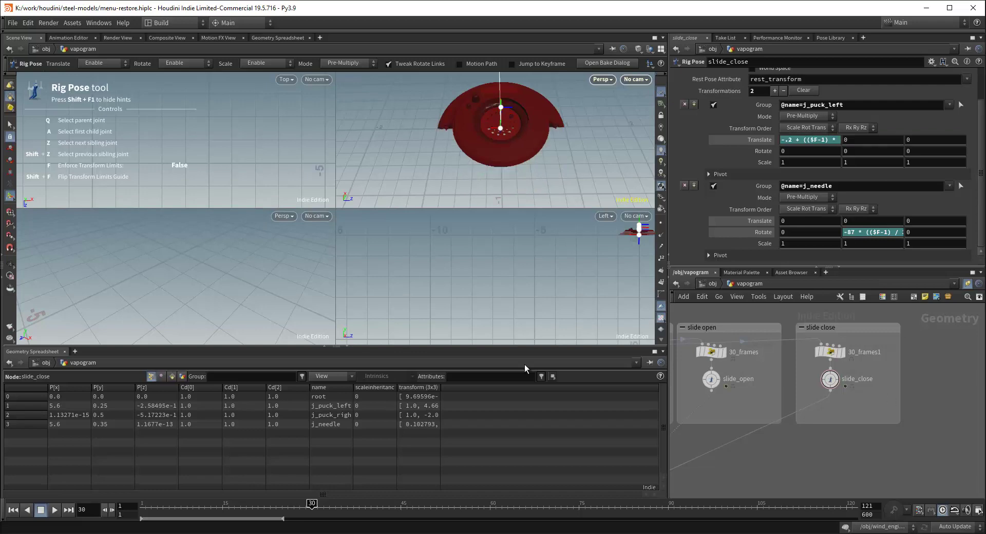
left_click(824, 139)
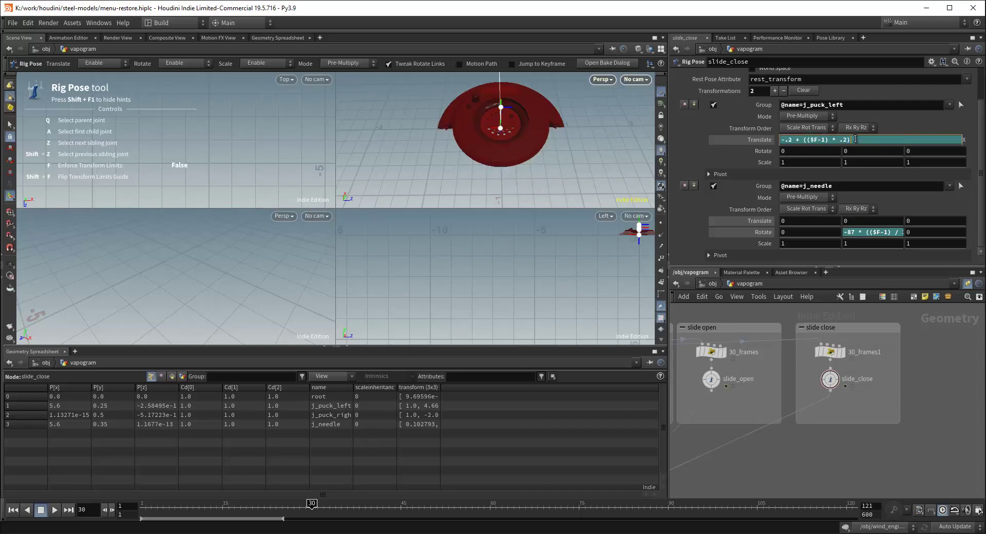
left_click_drag(259, 505, 311, 506)
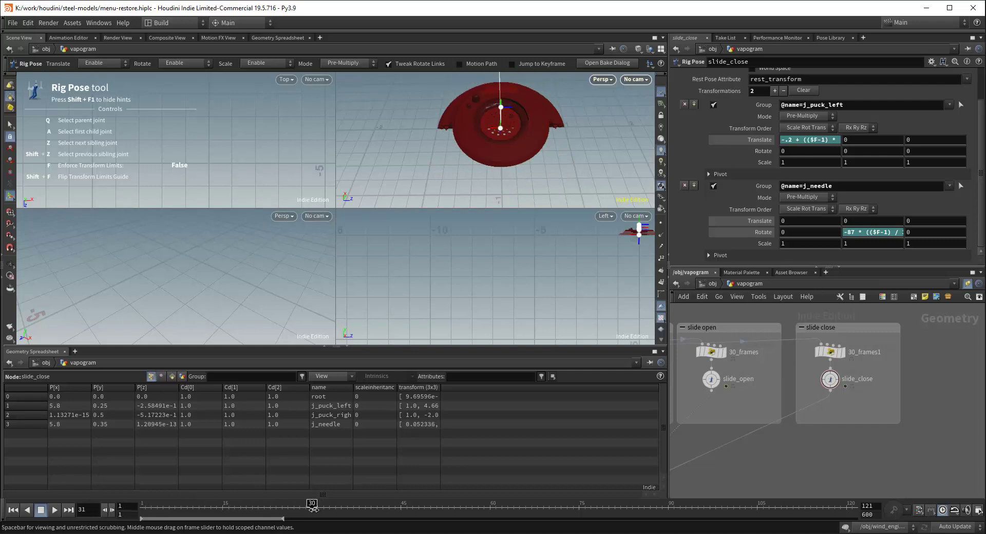
Divide the frame offset by 30 in j_puck_left's X translate so it reads -.2 + ((($F-1) / 30) * .2)
left_click(808, 143)
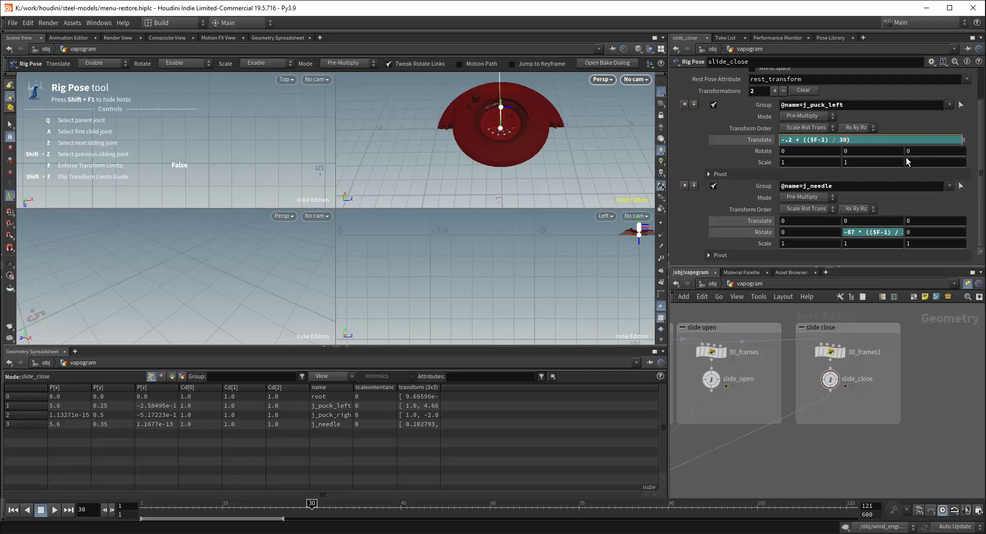
left_click_drag(803, 140, 859, 141)
left_click(848, 140)
left_click(869, 143)
left_click(867, 141)
type("(")
key("Return")
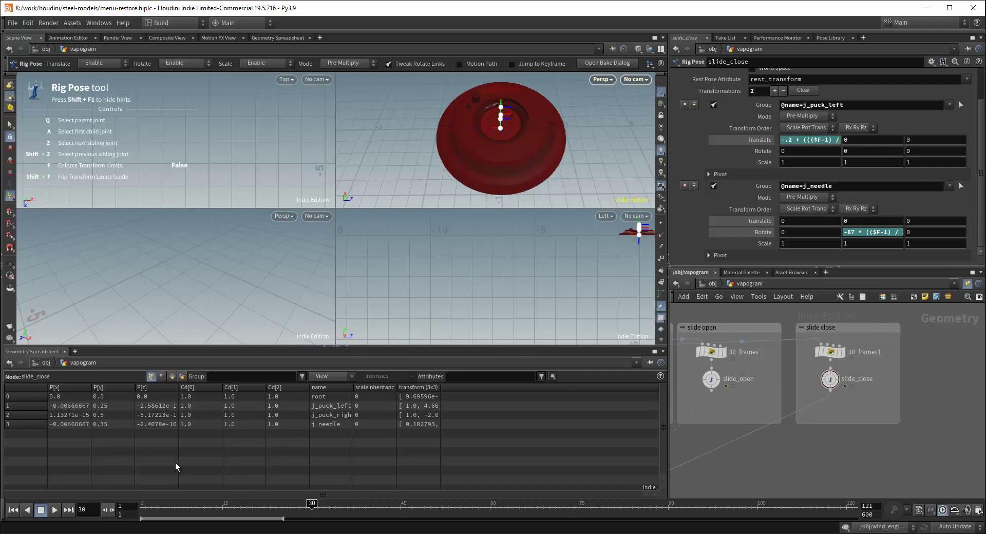
Scrub the timeline between frames 1 and 30 to check the slide close motion of the puck
left_click_drag(298, 507, 82, 499)
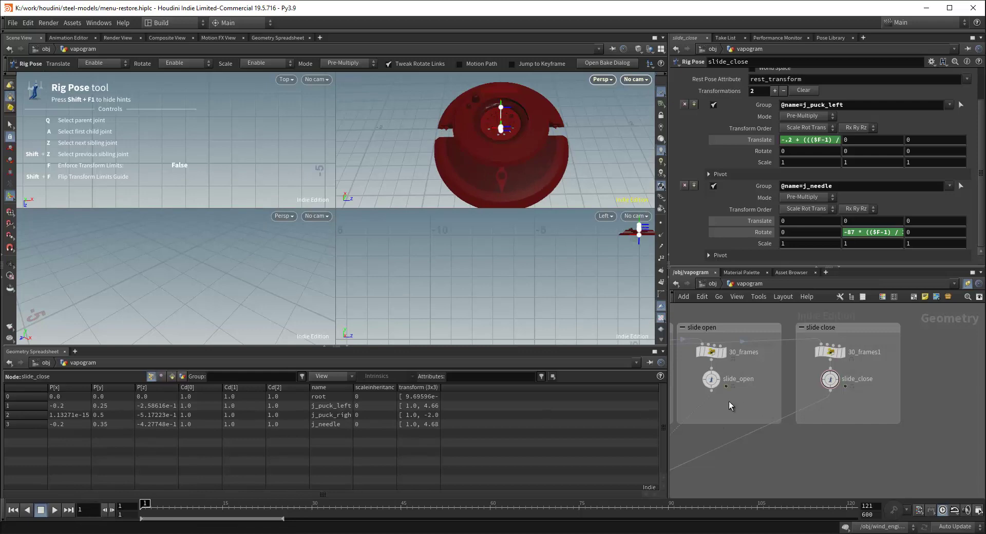
scroll(781, 446, "down", 2)
scroll(786, 469, "up", 6)
scroll(777, 428, "down", 4)
scroll(790, 435, "down", 2)
middle_click_drag(810, 443, 888, 441)
scroll(869, 443, "up", 1)
left_click_drag(180, 509, 313, 504)
scroll(814, 450, "down", 3)
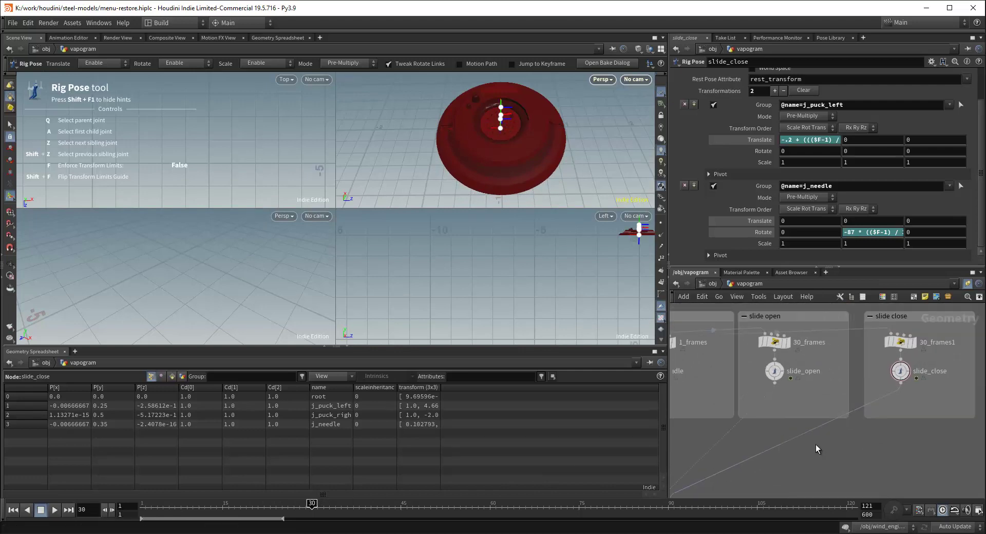
Cook the output node of topnet1 in the export section, saving the scene file before cooking
middle_click_drag(902, 460, 836, 450)
scroll(864, 425, "down", 1)
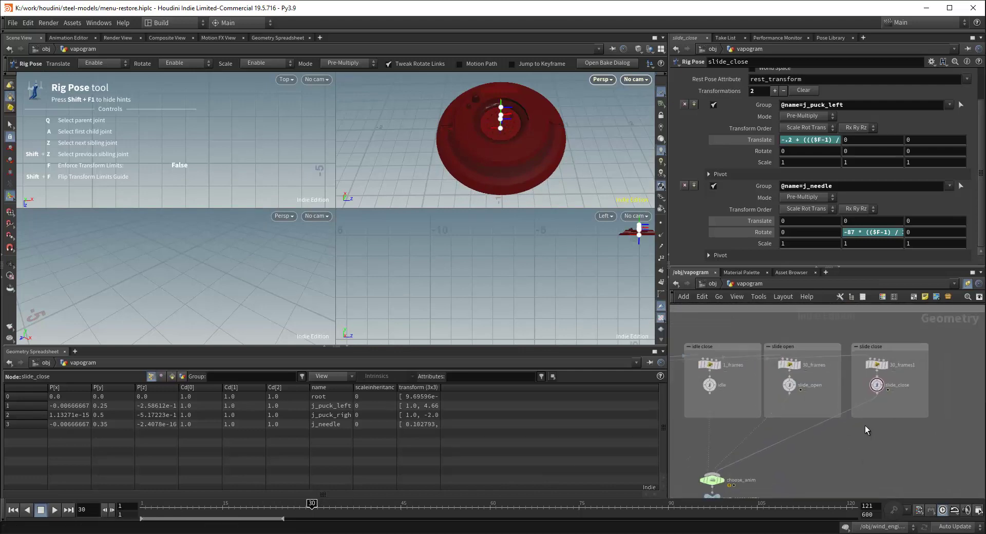
scroll(904, 425, "down", 1)
middle_click_drag(902, 442, 860, 413)
scroll(860, 413, "down", 1)
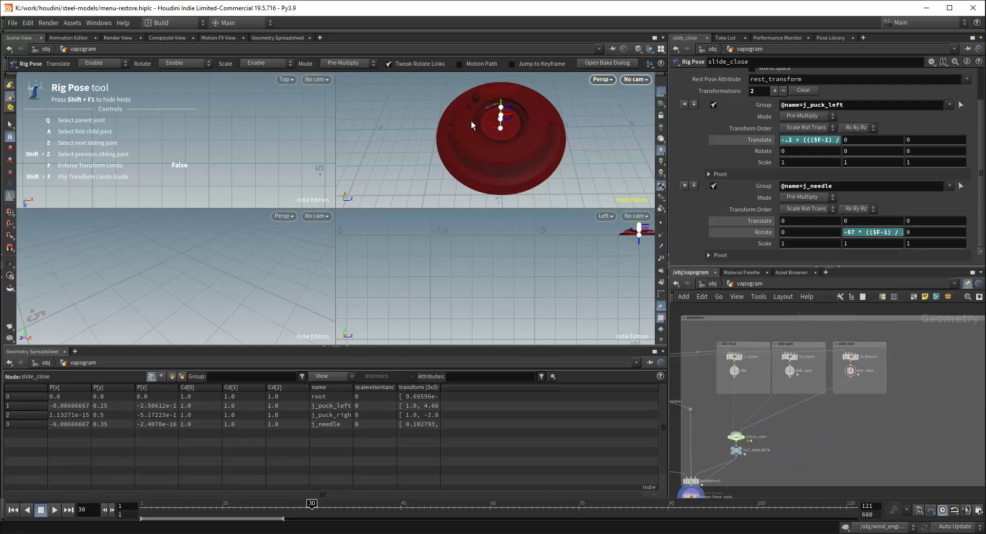
scroll(479, 129, "down", 4)
scroll(871, 430, "down", 2)
middle_click_drag(811, 473, 867, 415)
middle_click_drag(756, 416, 975, 368)
scroll(817, 403, "up", 2)
scroll(817, 403, "up", 2)
left_click(782, 378)
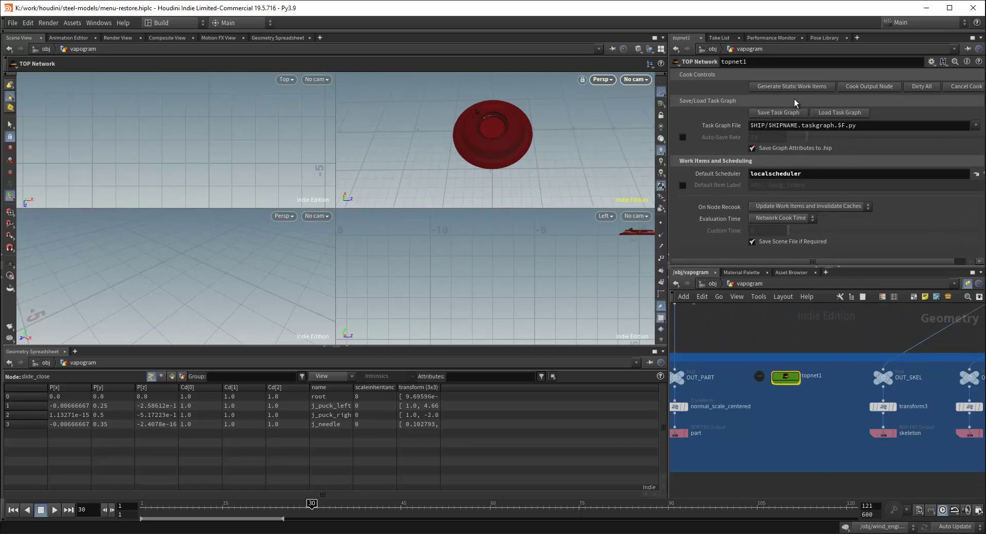
left_click(868, 87)
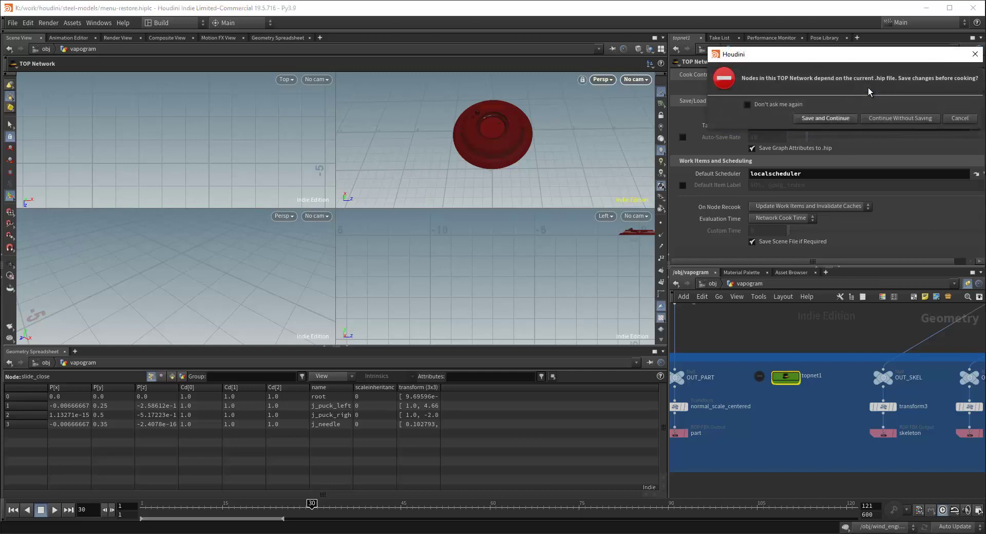
left_click(835, 118)
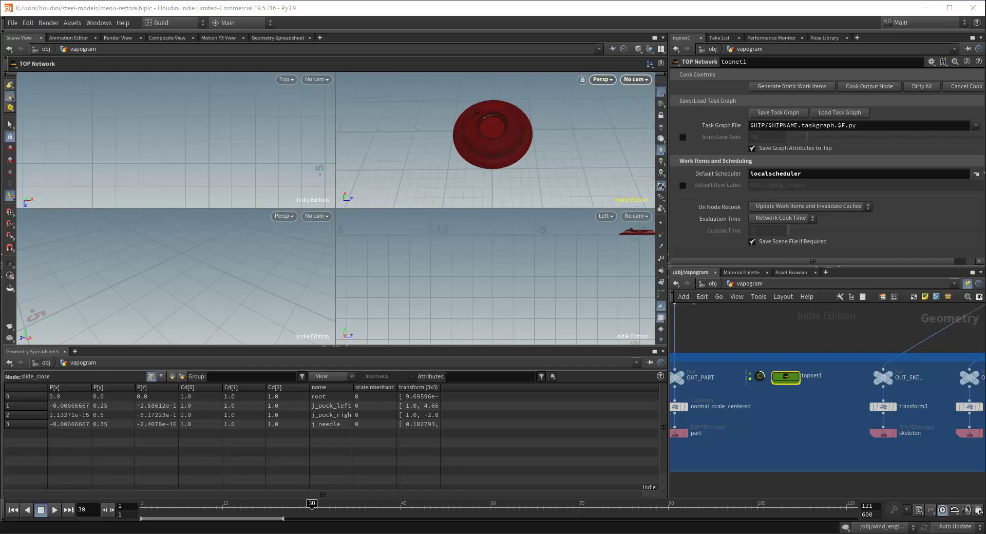
Open the export folder inside steel-models in File Explorer
left_click_drag(985, 176, 437, 155)
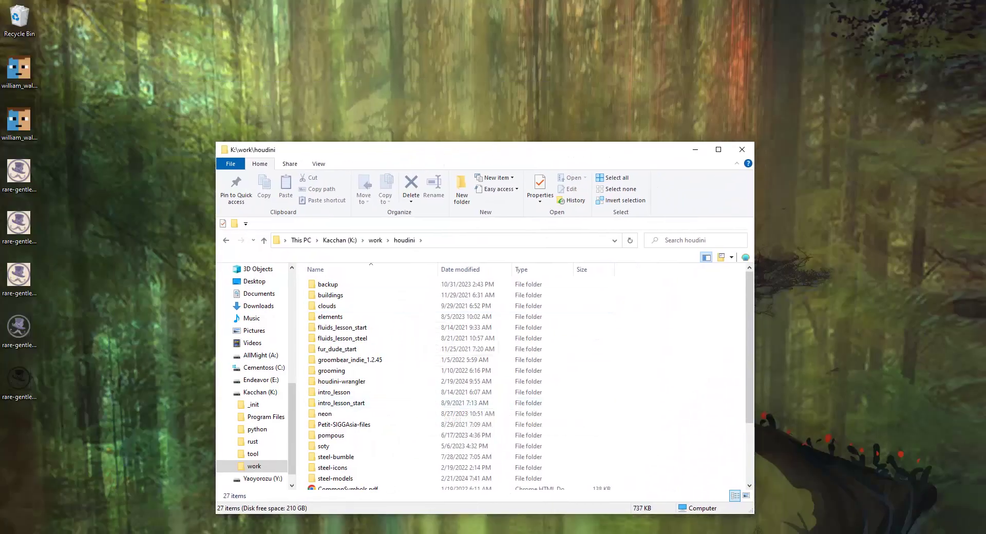
scroll(411, 349, "down", 3)
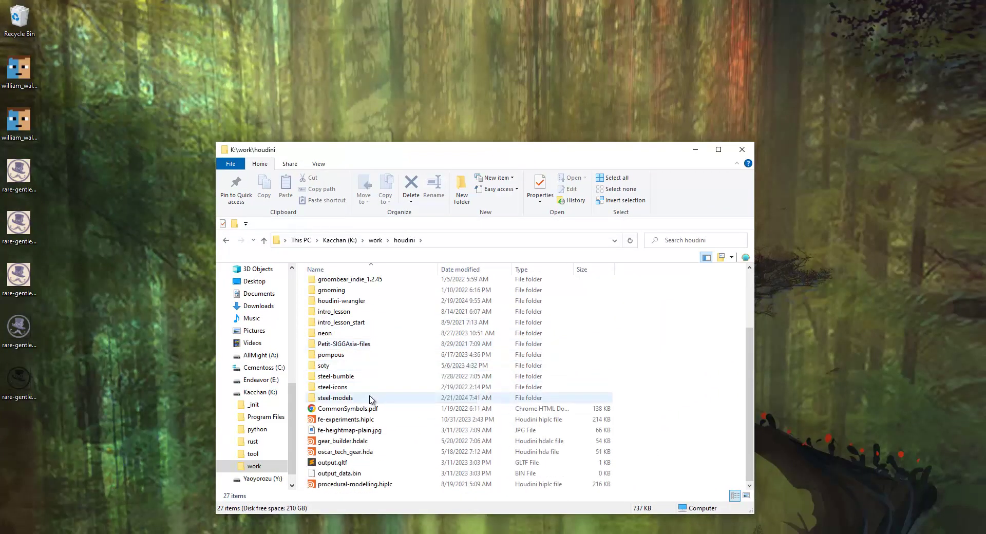
left_click(358, 399)
double_click(358, 399)
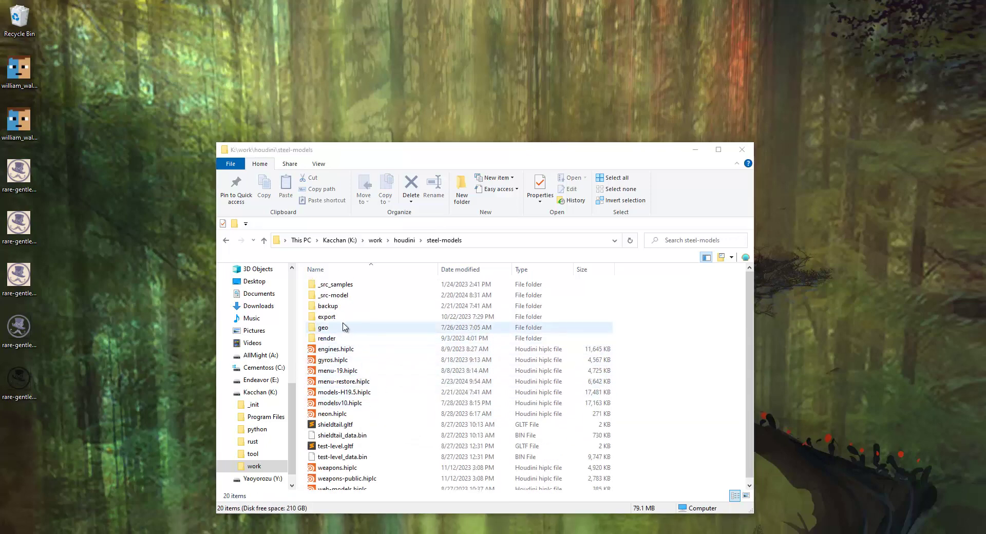
double_click(327, 312)
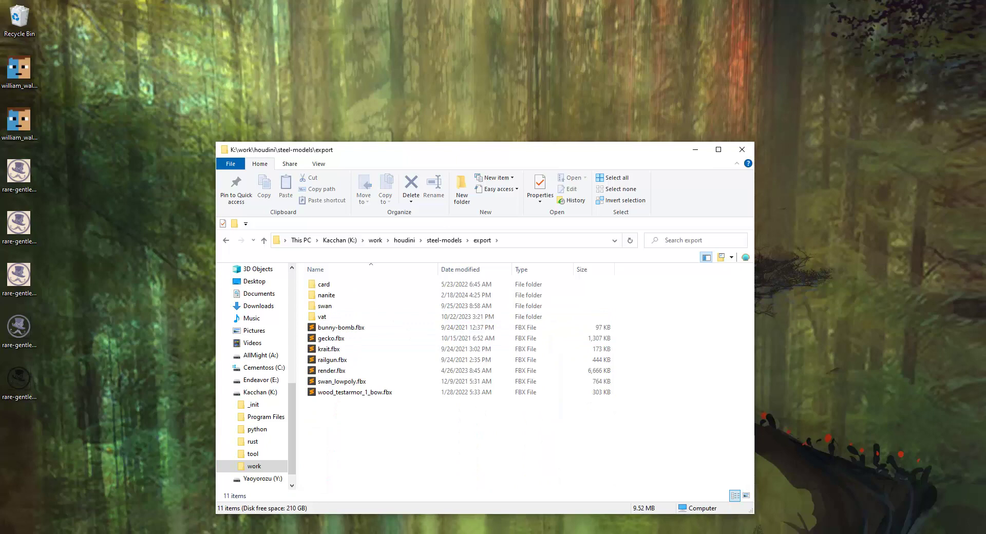
Gather the stray SideFX License Server browser windows and close all of their tabs
left_click_drag(985, 75, 742, 38)
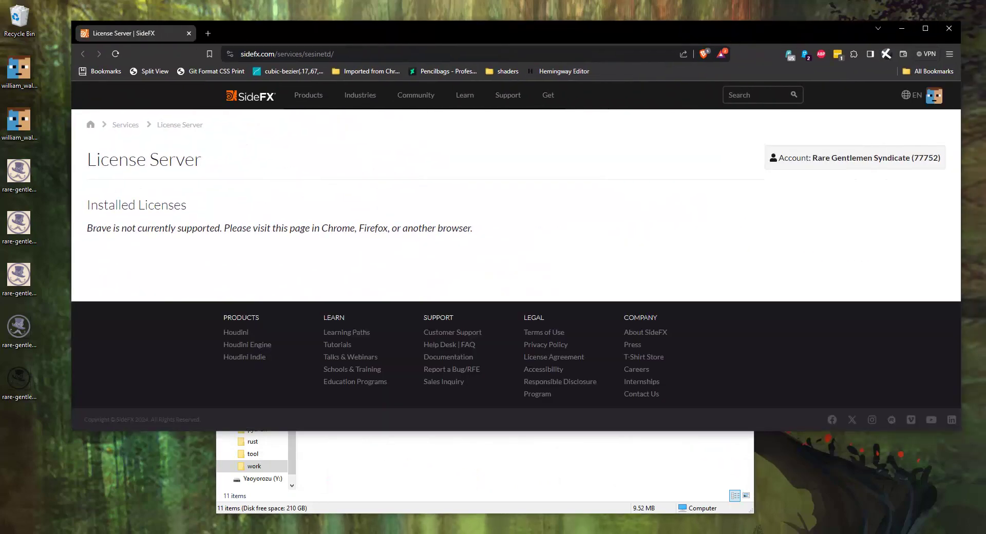
left_click_drag(985, 97, 712, 118)
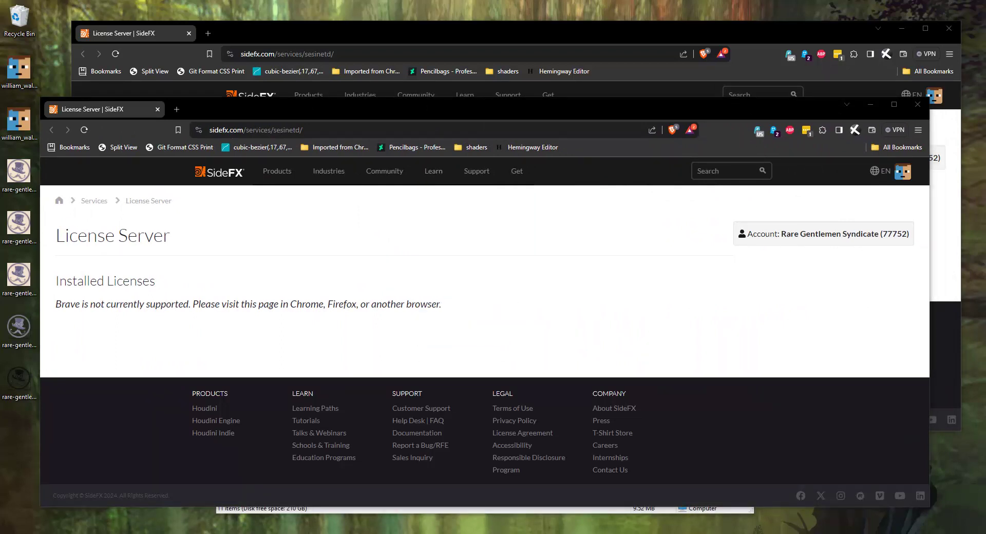
left_click_drag(985, 149, 698, 154)
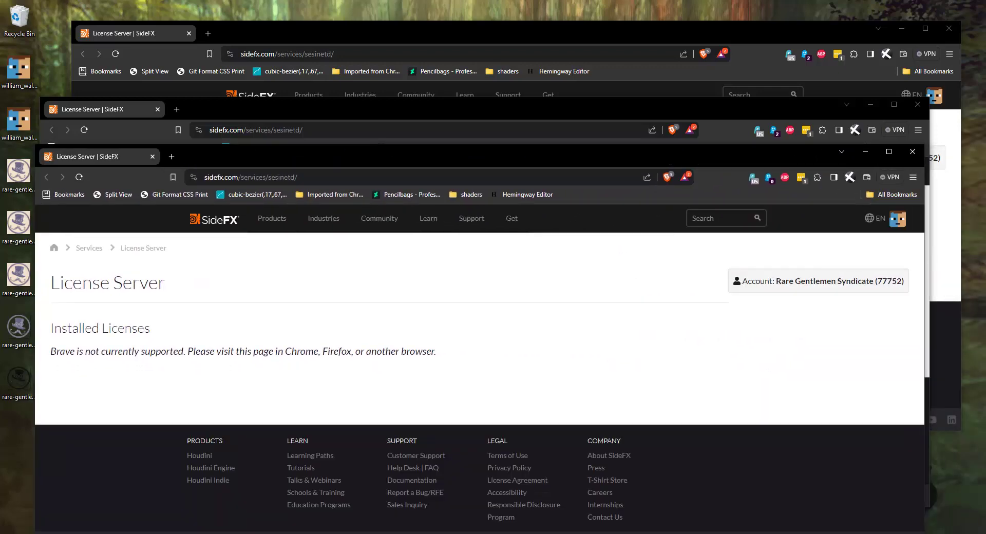
left_click_drag(985, 146, 778, 206)
left_click_drag(188, 209, 160, 108)
left_click(190, 34)
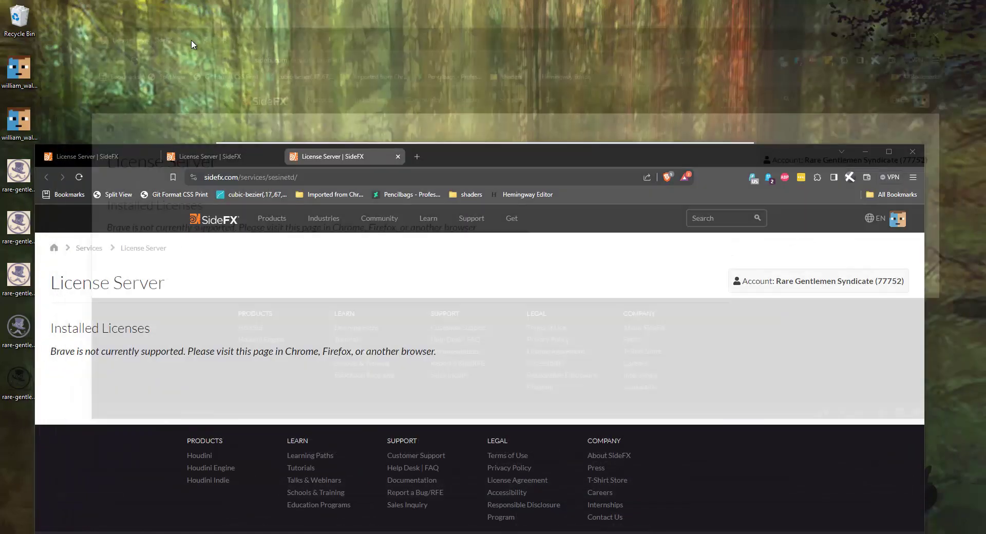
left_click(397, 156)
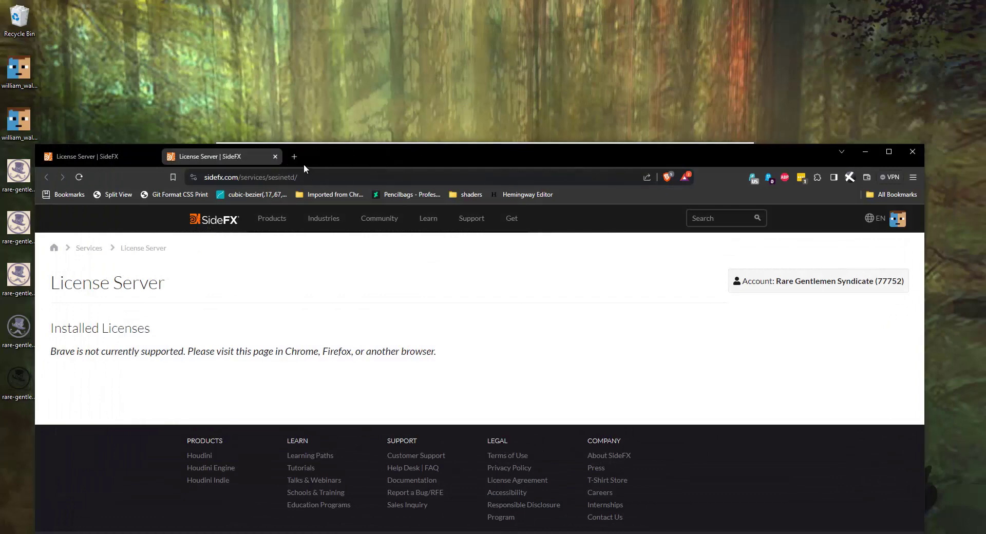
left_click(275, 157)
left_click_drag(242, 149, 227, 76)
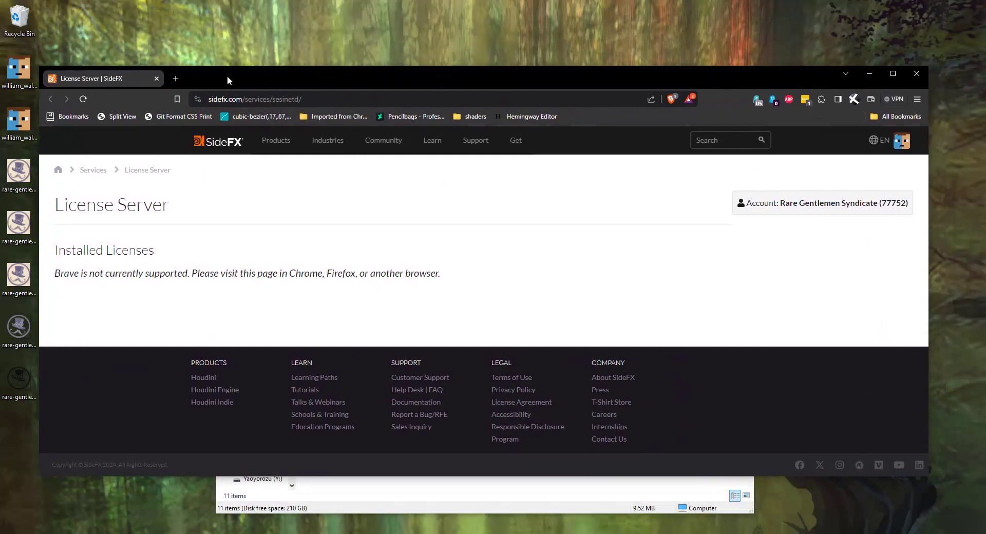
left_click(157, 78)
Check the cook in Houdini, return to File Explorer and select A_vapogram_2.fbx in the export's nanite/vapogram folder
left_click_drag(484, 154, 597, 90)
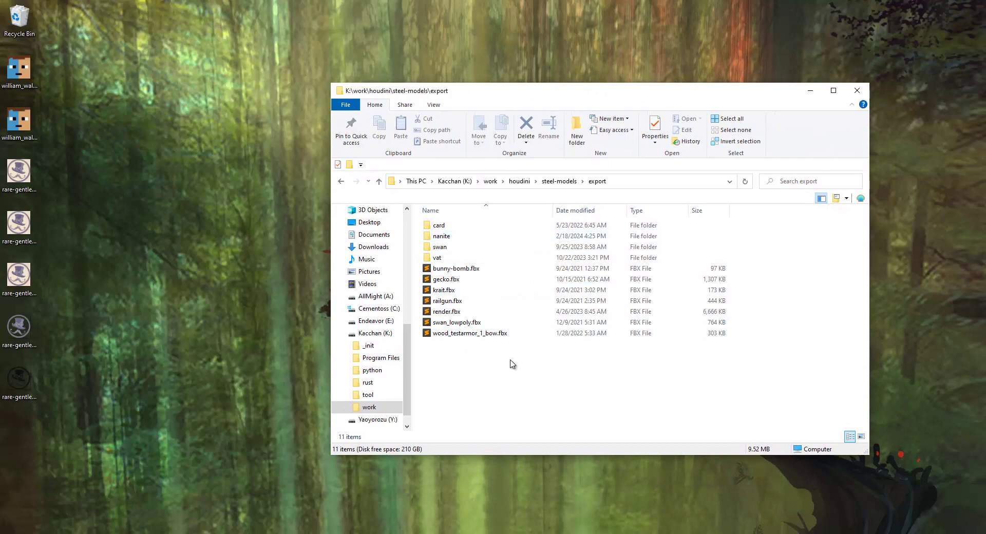
mouse_move(431, 528)
left_click(477, 494)
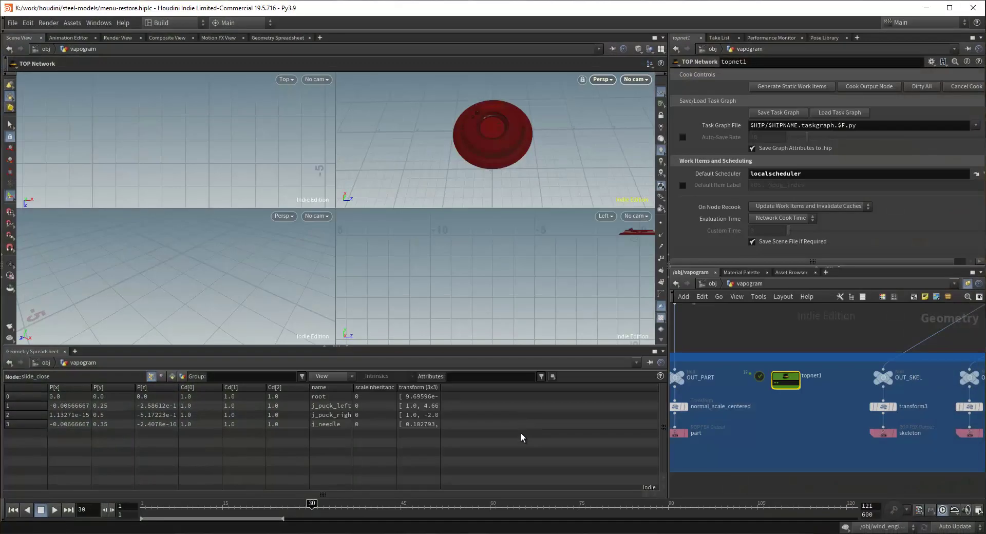
left_click(70, 532)
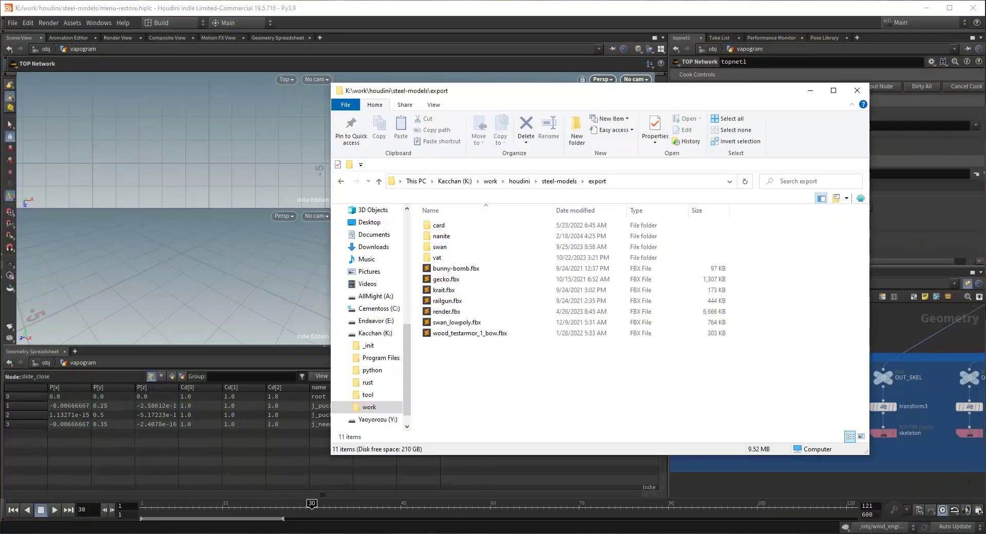
double_click(466, 239)
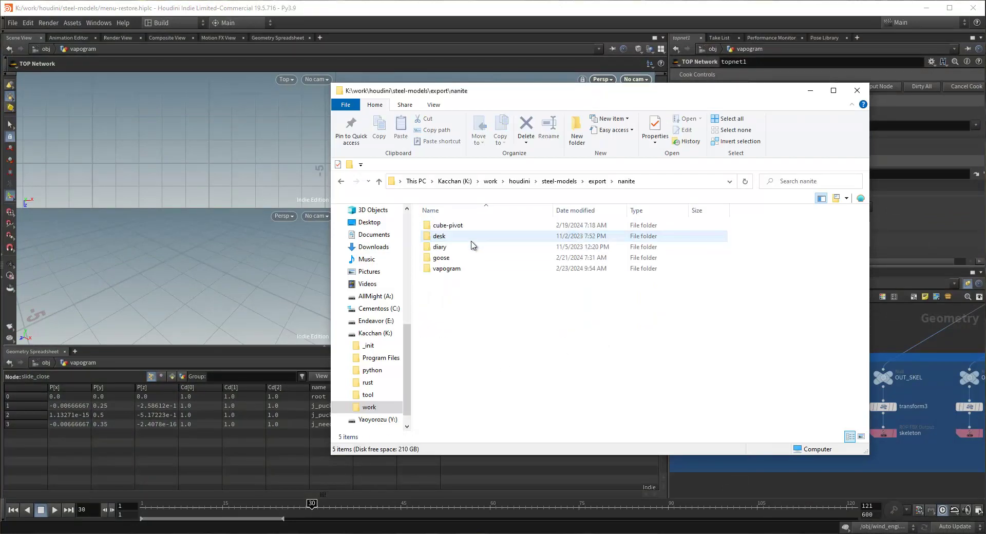
double_click(465, 268)
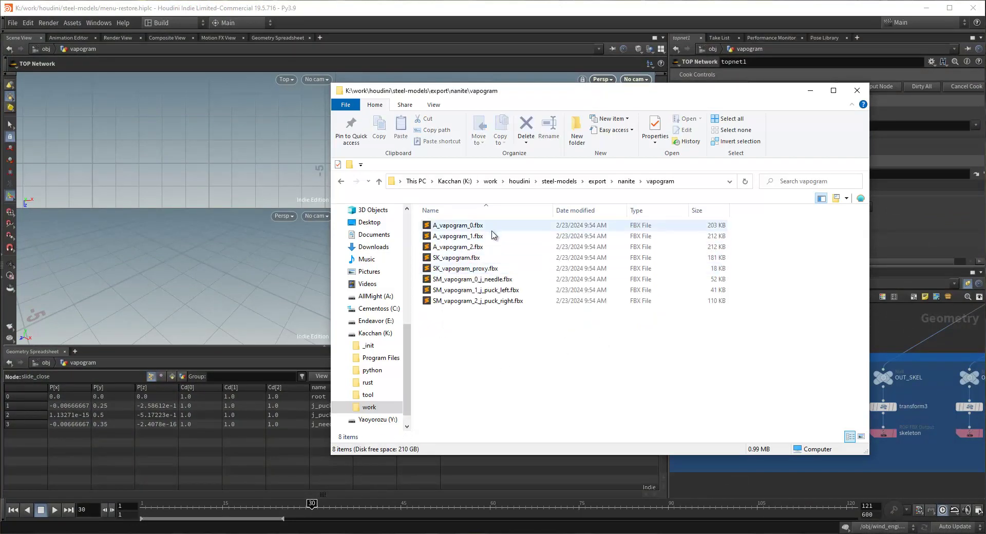
left_click(487, 226)
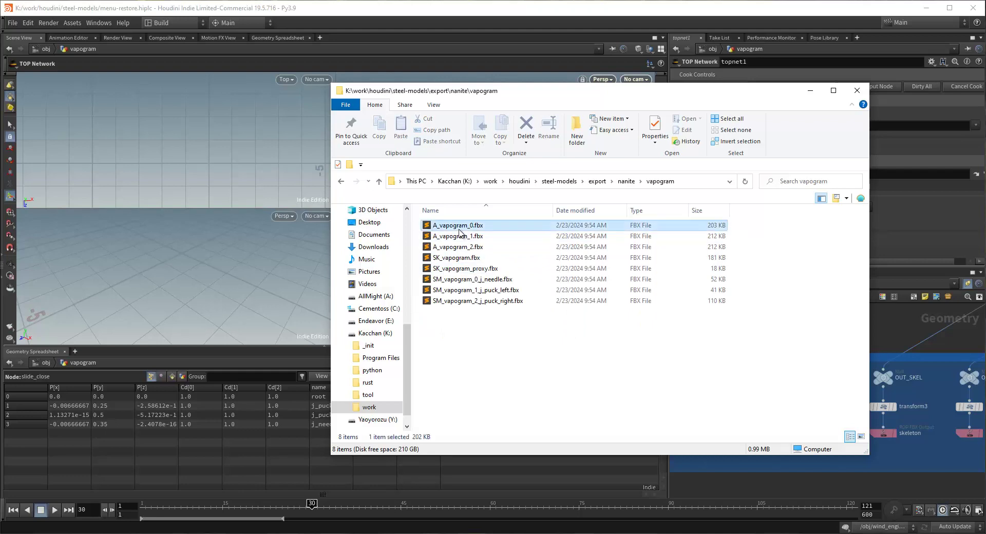
left_click(488, 237)
left_click(486, 251)
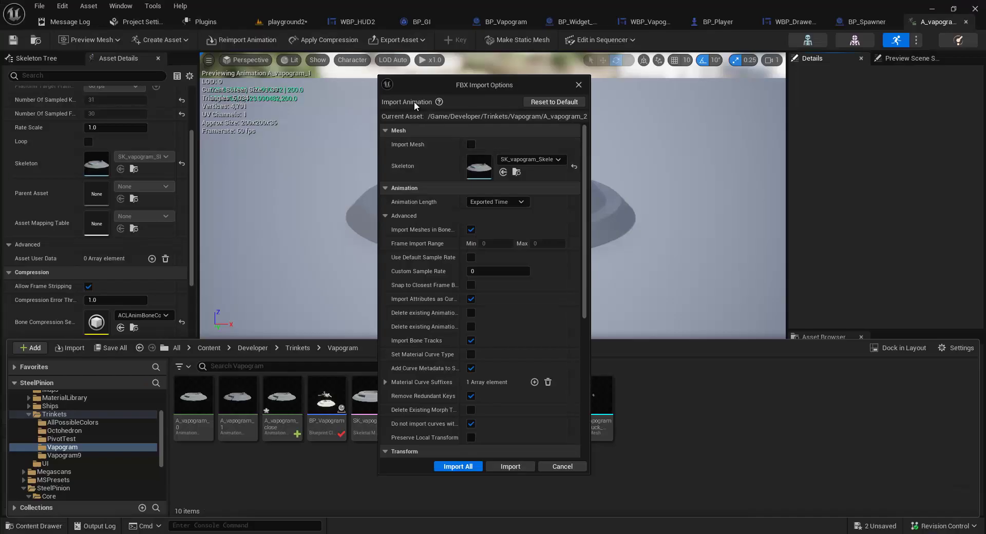
In Unreal Editor, import A_vapogram_2 into the Vapogram folder as an animation on the SK_vapogram skeleton
left_click_drag(583, 185, 585, 354)
left_click(470, 303)
left_click(511, 466)
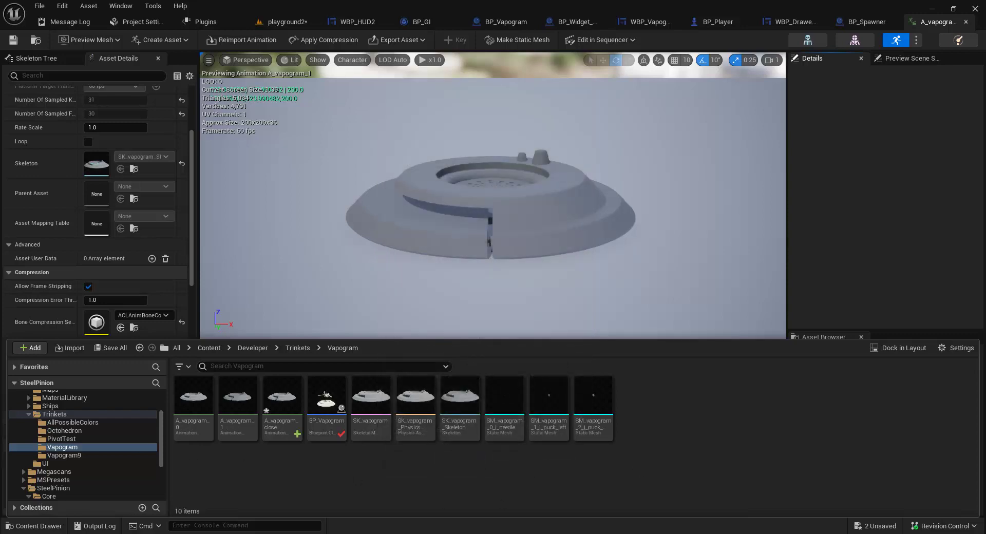
Preview the imported A_vapogram_2 animation in the animation editor, pausing and resuming its playback
key("ctrl+space")
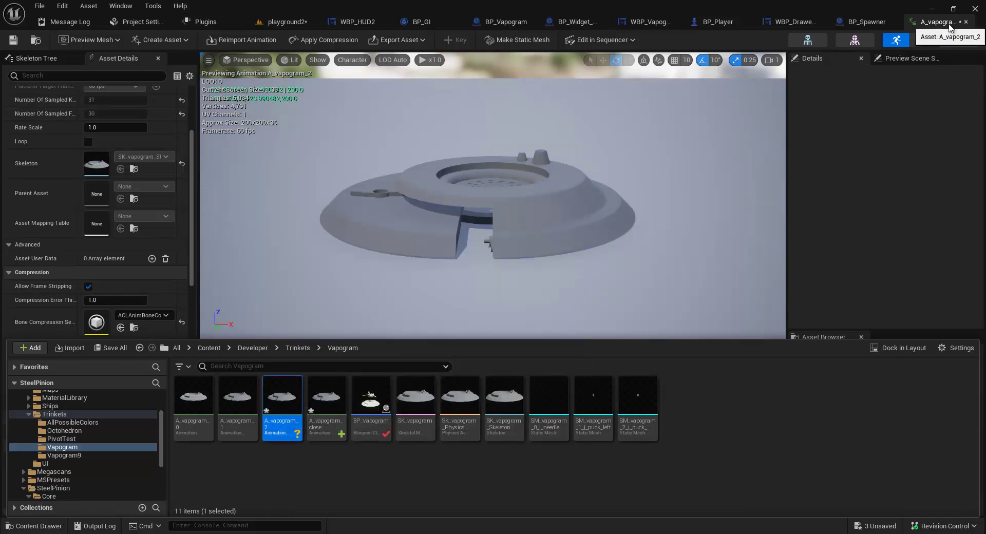
left_click(876, 175)
left_click(266, 508)
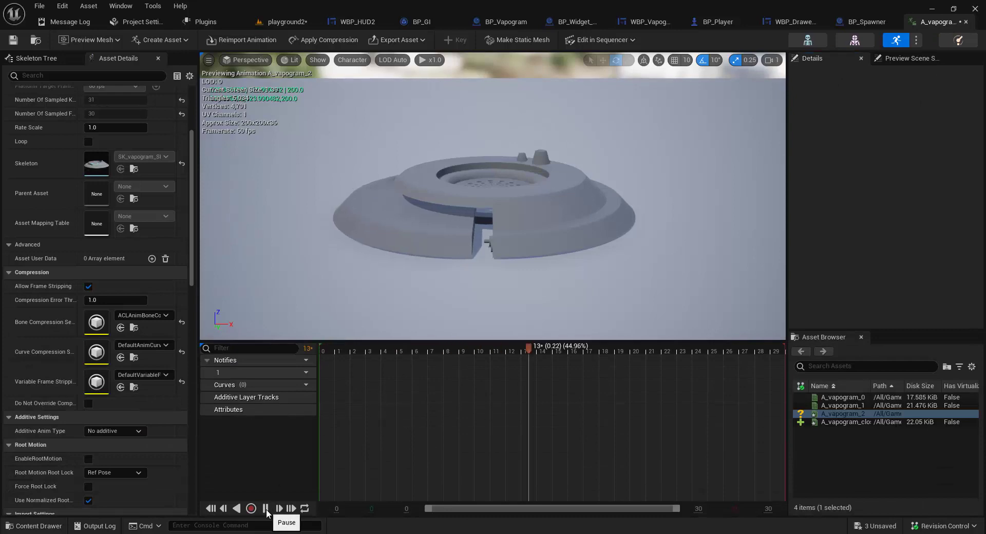
left_click(266, 509)
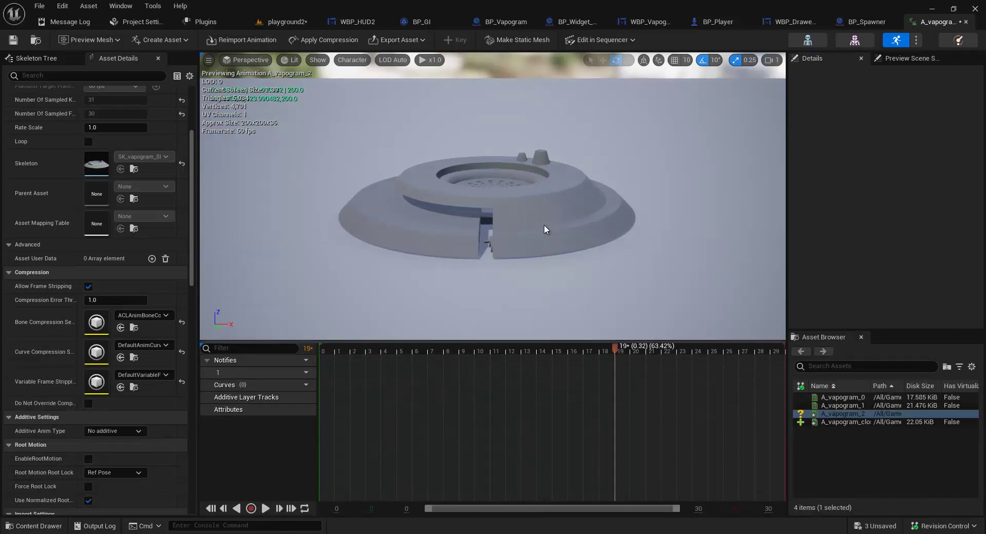
Set the CloseAnimation variable's default value to A_vapogram_2 in BP_Vapogram and save the blueprint
left_click(507, 21)
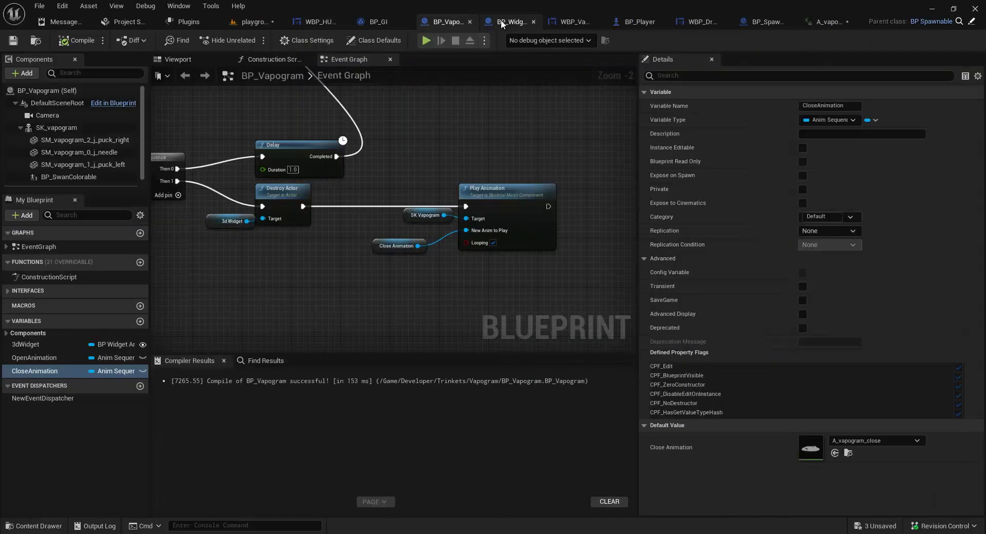
left_click(29, 371)
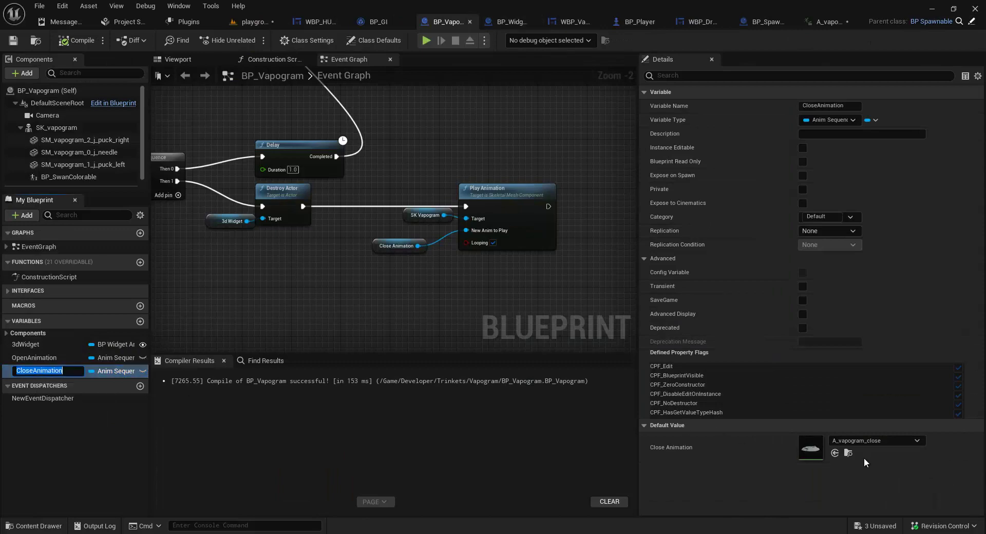
left_click(916, 442)
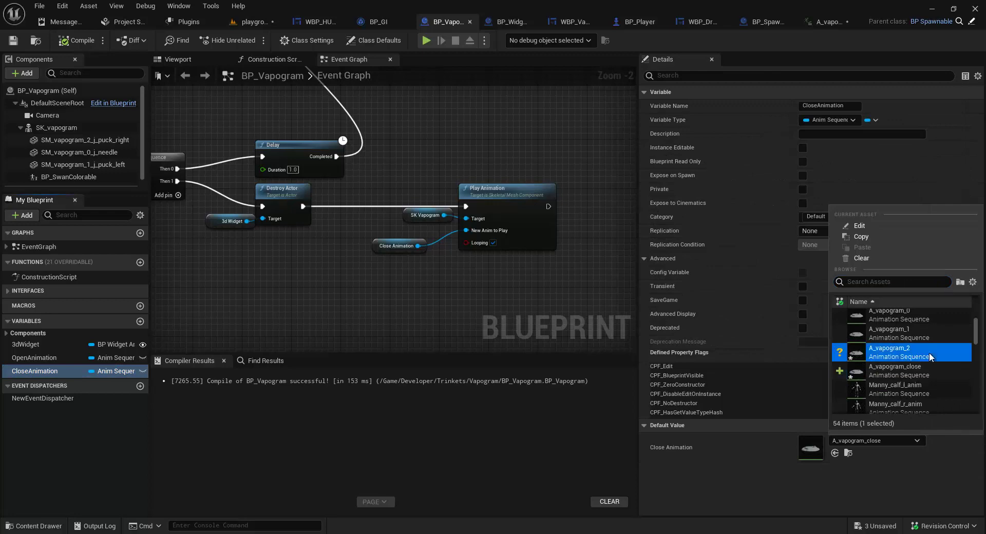
left_click(903, 352)
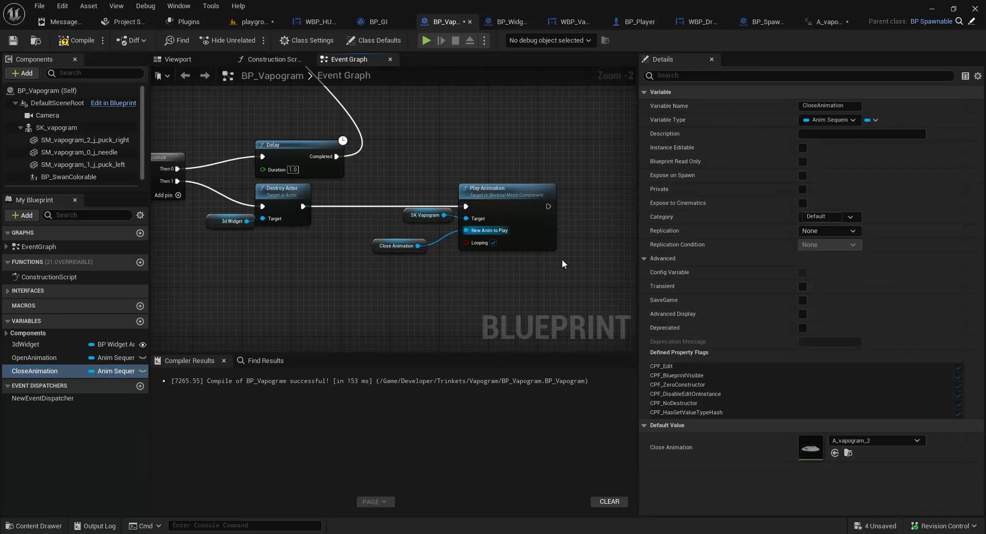
left_click(14, 40)
Run the playground2 level, start a new fleet from the fleet list and add a unit
left_click(254, 21)
left_click(250, 40)
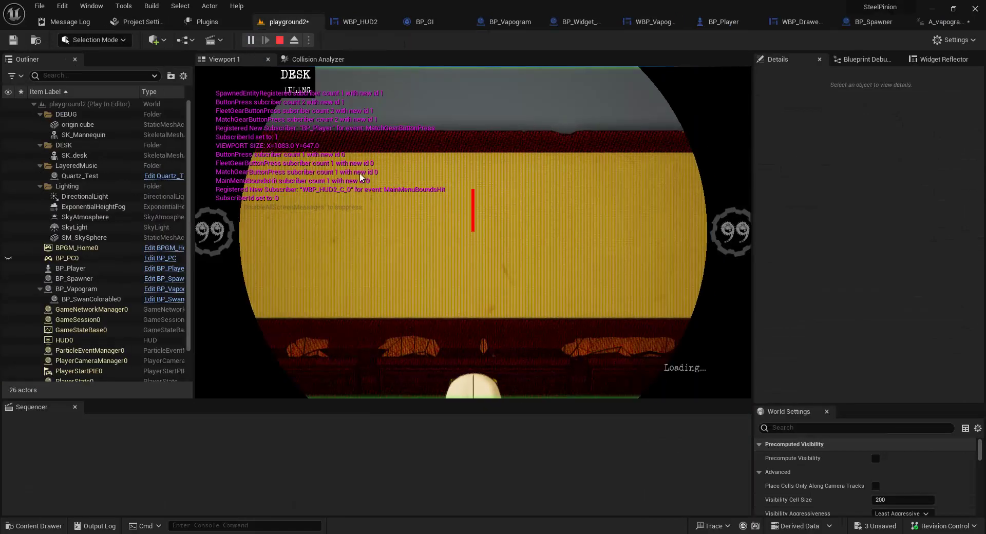
left_click(727, 229)
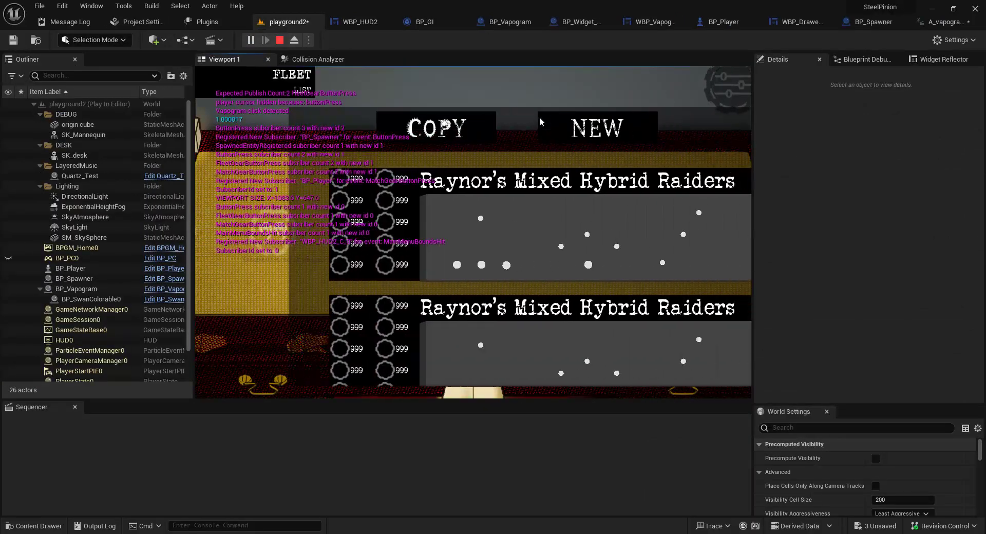
left_click(494, 132)
left_click(236, 128)
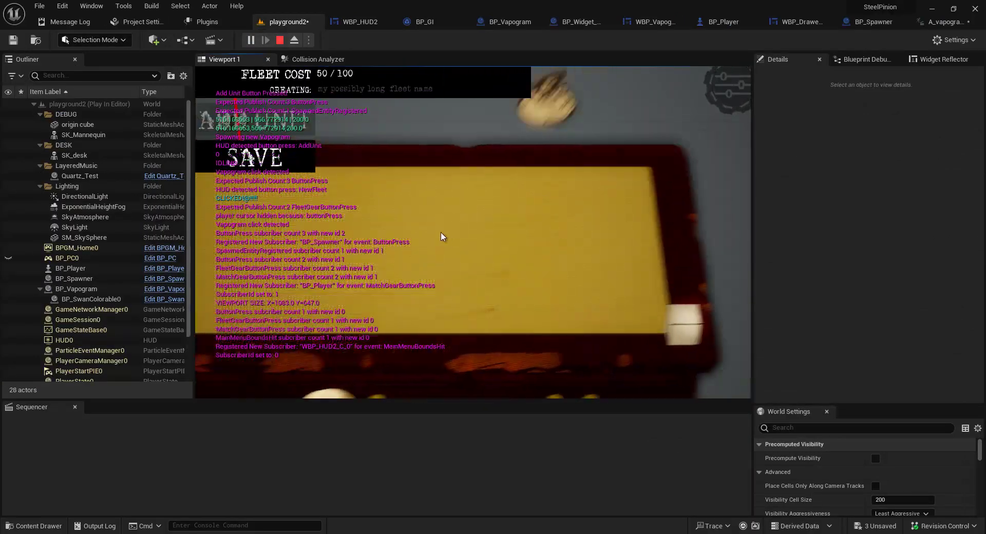
Open the spawned Vapogram's arc menu, dismiss it to test the close animation, and stop the play session
left_click(456, 222)
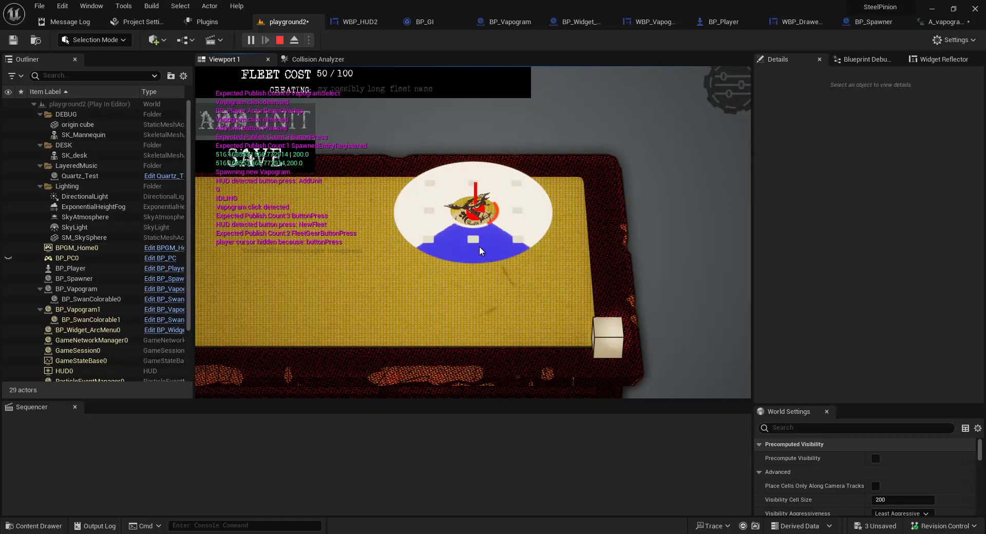
left_click(569, 285)
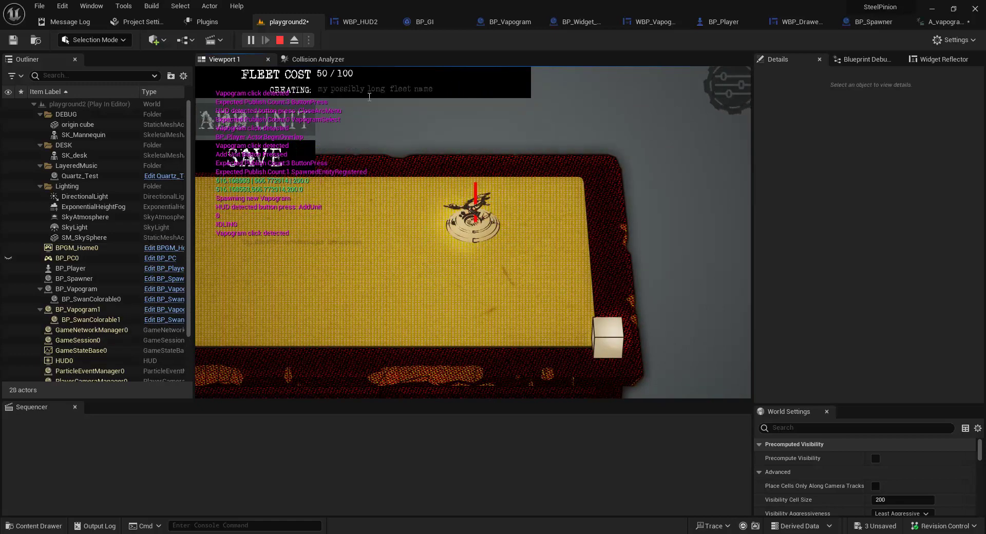
left_click(280, 42)
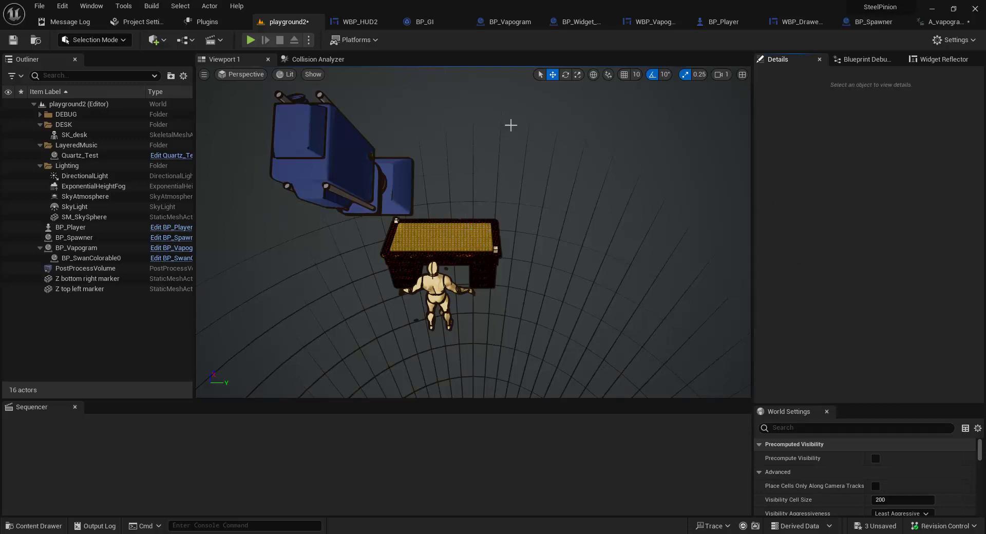
Examine the touch input, Remove Mapping Context and Echo nodes in BP_Player's Interaction graph
left_click(721, 21)
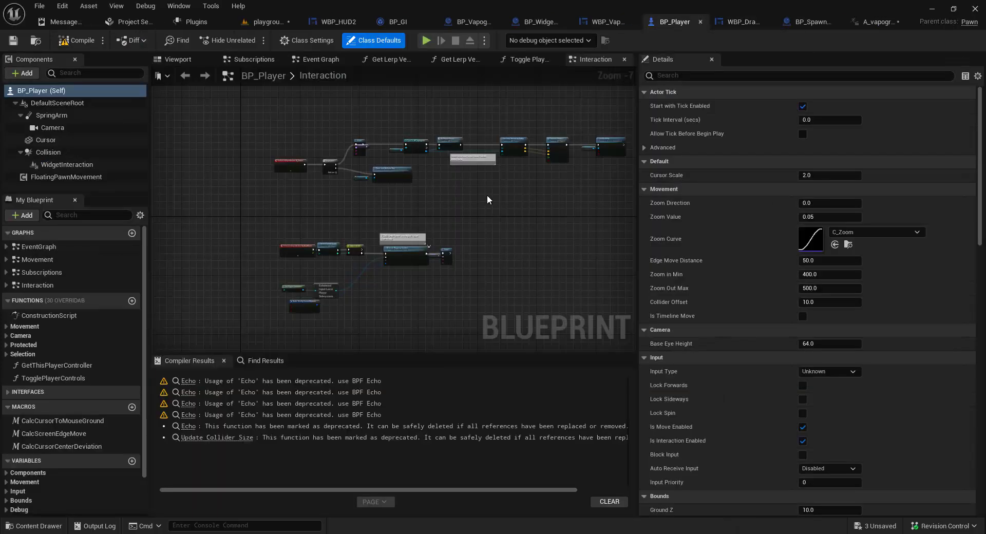
right_click_drag(487, 195, 551, 168)
scroll(532, 200, "up", 3)
scroll(550, 167, "down", 1)
right_click_drag(565, 136, 550, 139)
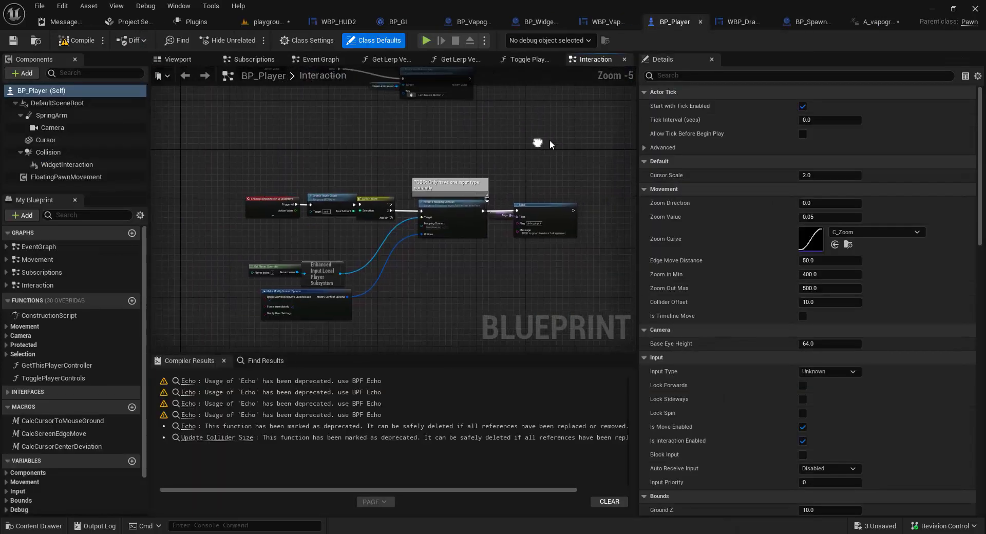
scroll(546, 143, "up", 2)
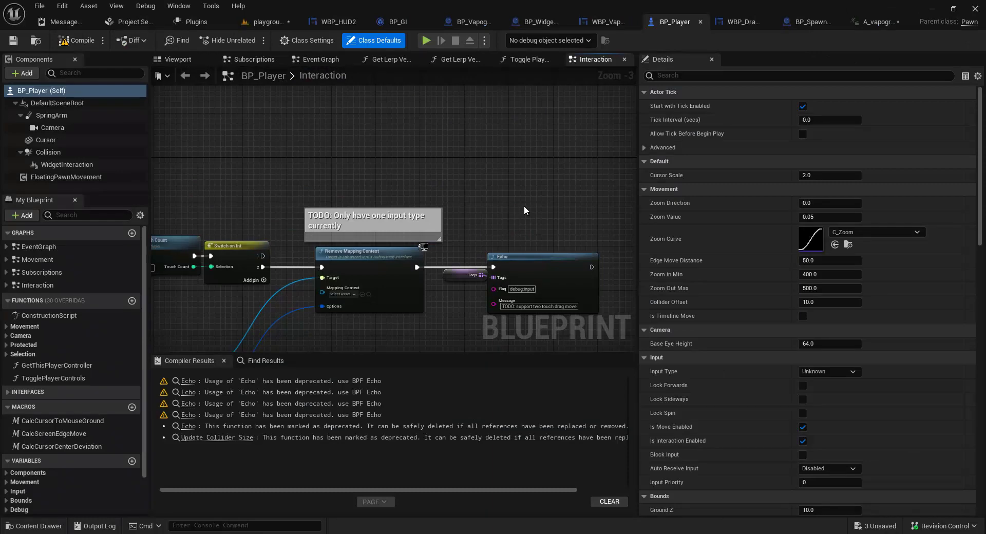
right_click_drag(509, 219, 536, 153)
scroll(534, 157, "down", 2)
right_click_drag(468, 230, 502, 221)
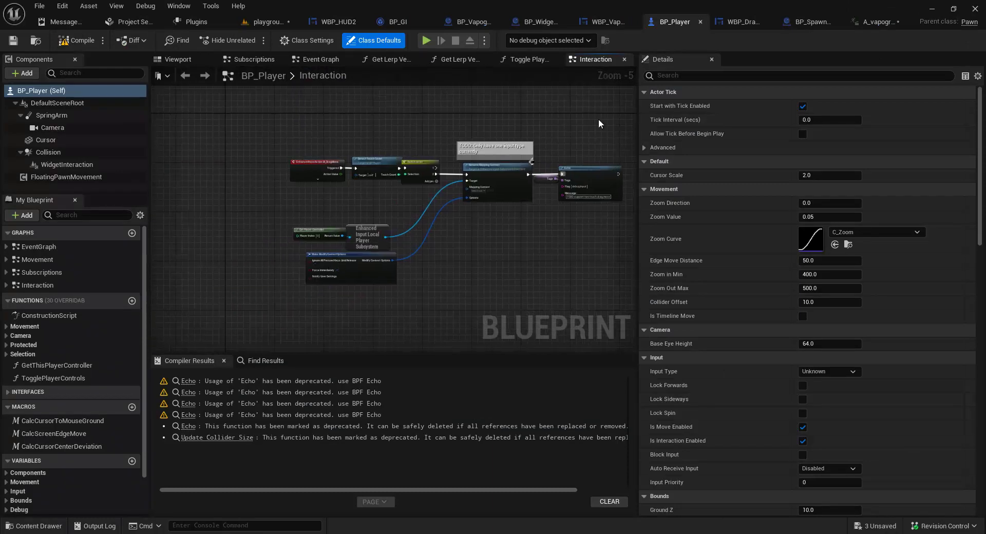
Examine BP_Widget_ArcMenu's event graph and the OnPlayerUnfocus sequence with its Delay, Destroy Actor and Play Animation nodes in BP_Vapogram
left_click(603, 21)
left_click(531, 22)
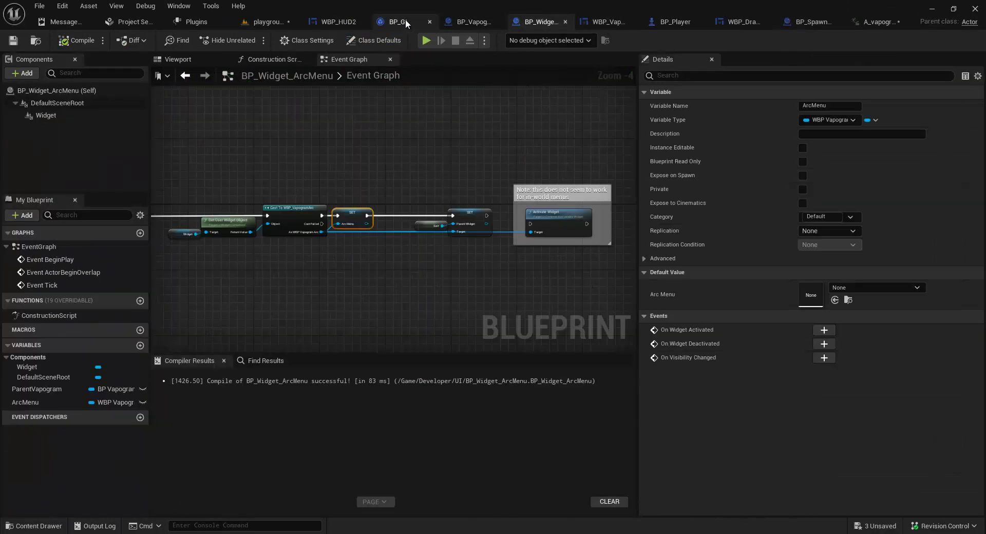
left_click(405, 22)
left_click(444, 22)
right_click_drag(385, 170, 457, 203)
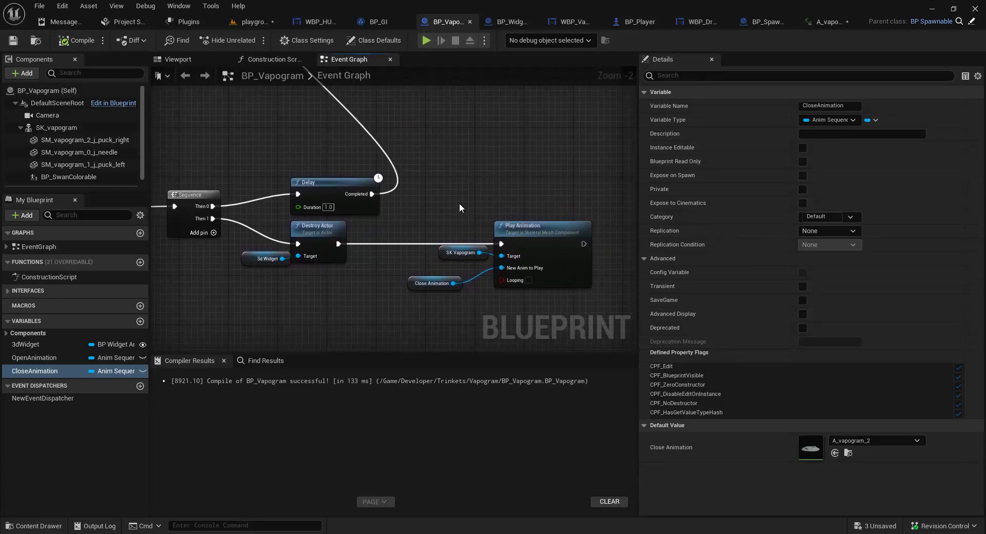
scroll(460, 208, "down", 1)
right_click_drag(433, 197, 497, 197)
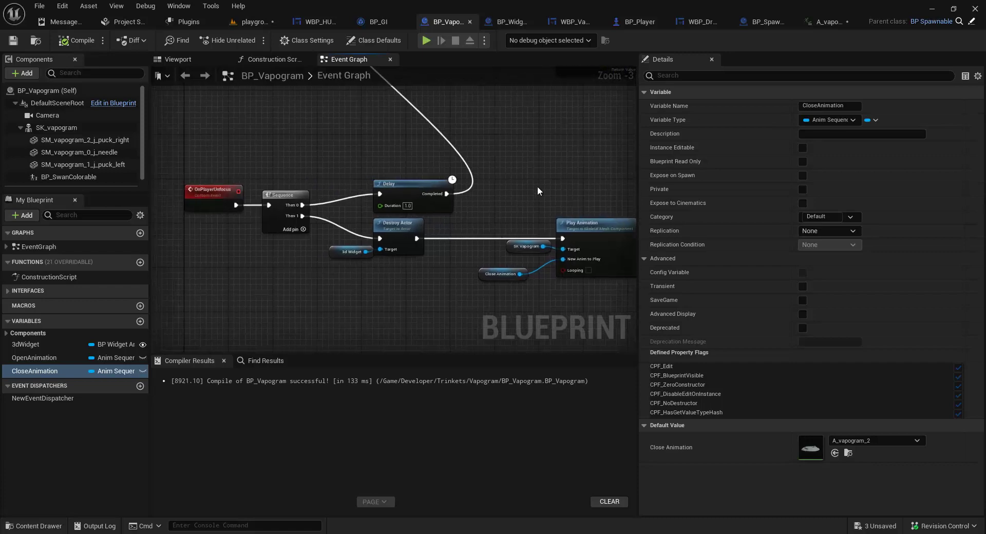
Delete the A_vapogram_close animation sequence from the Developer/Trinkets/Vapogram content folder of the playground2 project
left_click(251, 22)
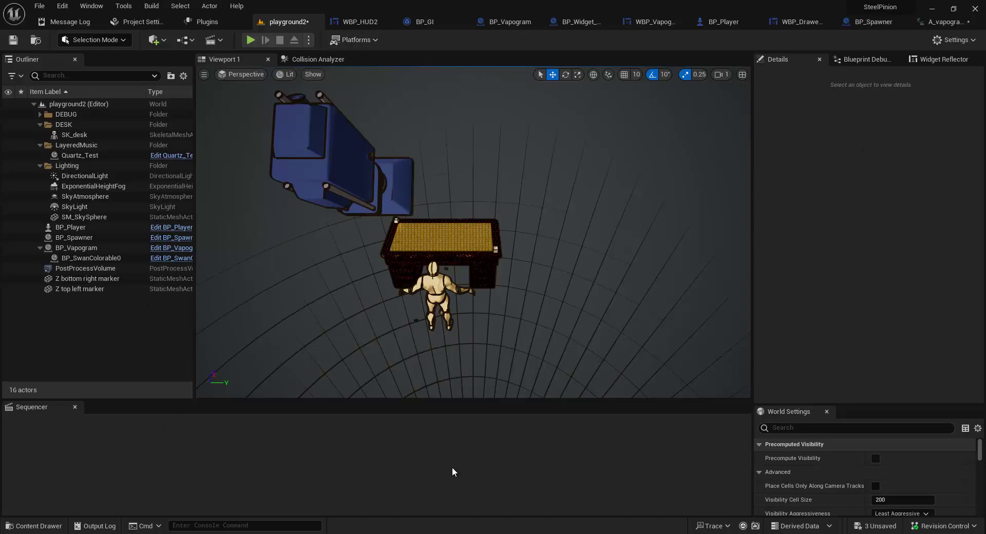
key("ctrl+space")
left_click(318, 469)
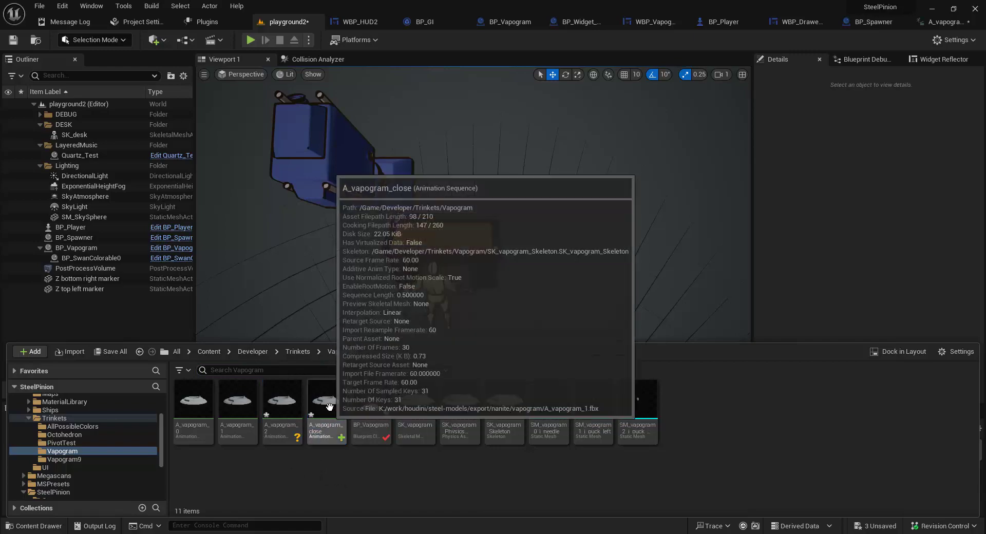
left_click(327, 406)
key("Delete")
left_click(403, 438)
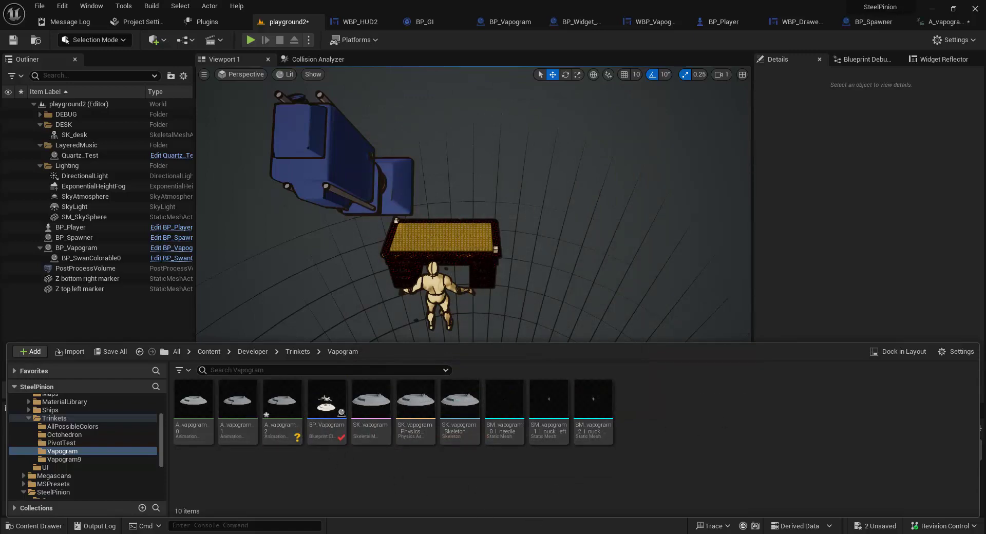
Switch to Houdini and save the menu-restore.hiplc scene
left_click(469, 483)
scroll(752, 364, "down", 4)
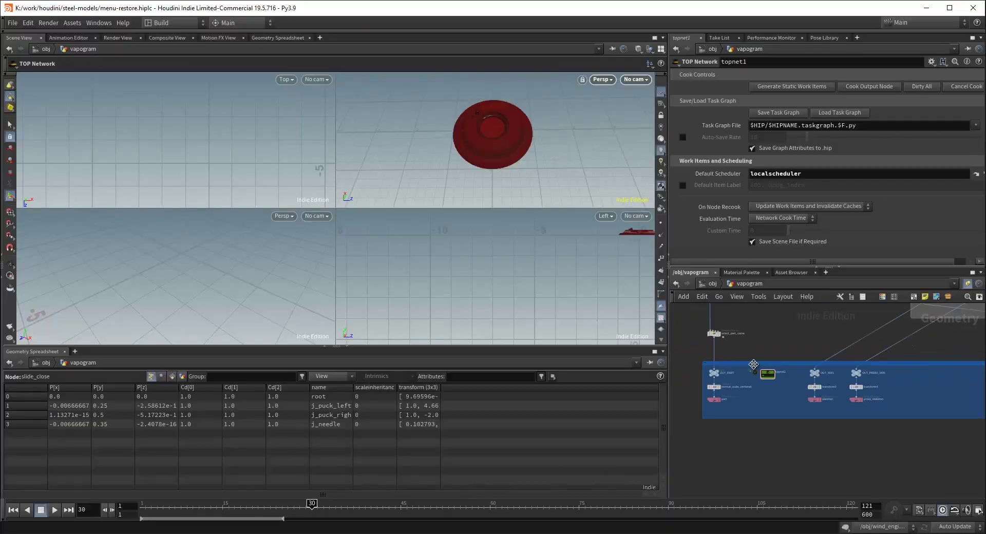
key("ctrl+s")
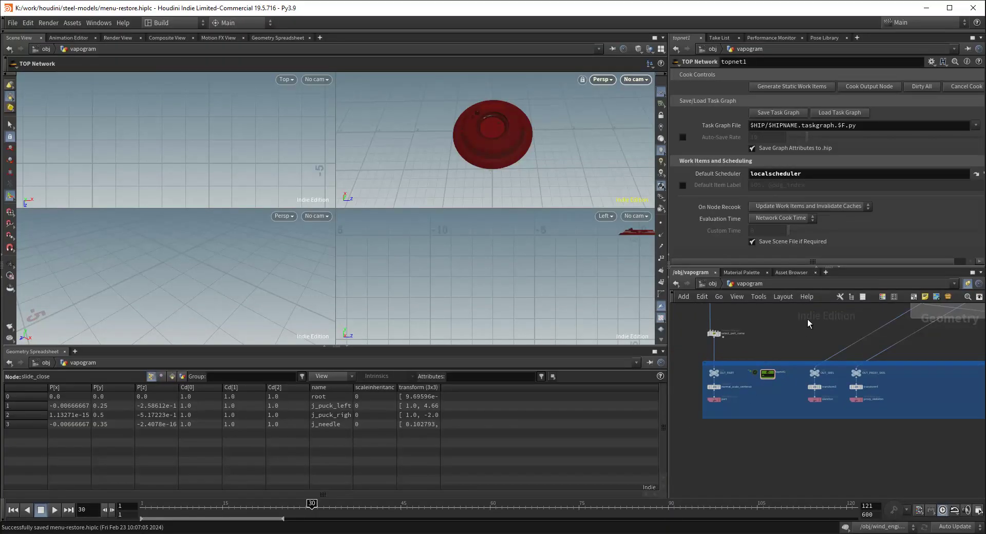
Examine the network boxes holding the idle, slide_open and slide_close animations in the vapogram network
scroll(807, 319, "down", 6)
middle_click_drag(877, 356, 792, 472)
scroll(818, 428, "up", 8)
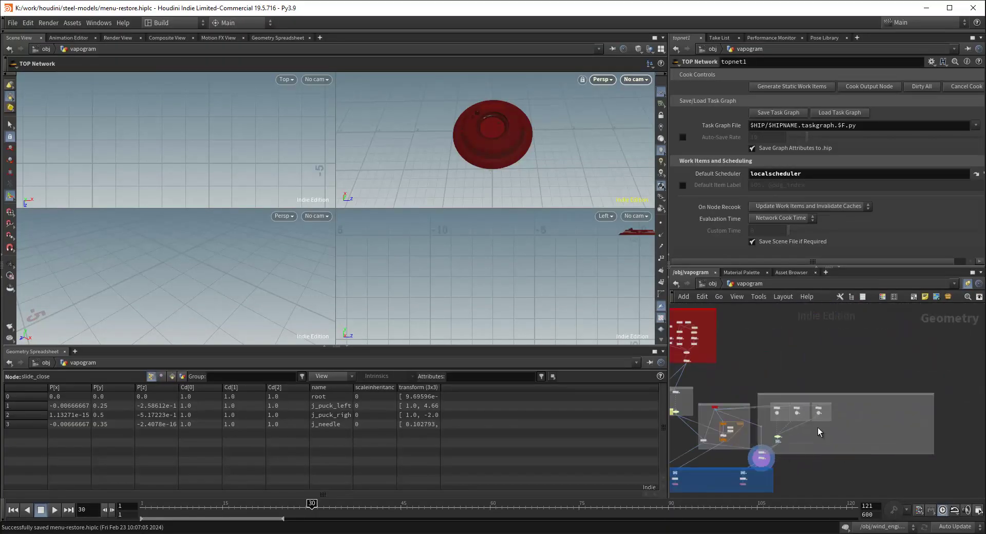
left_click(849, 360)
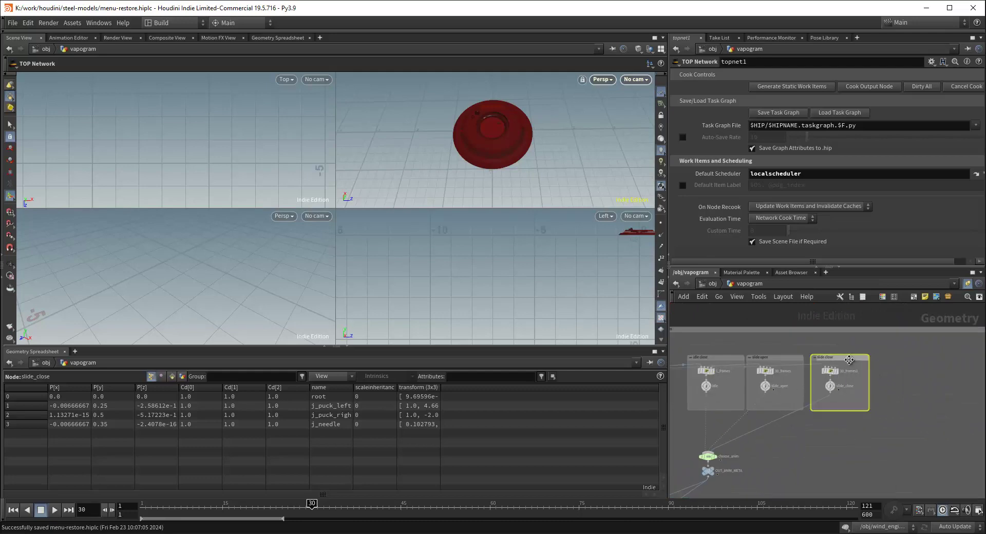
left_click(723, 436)
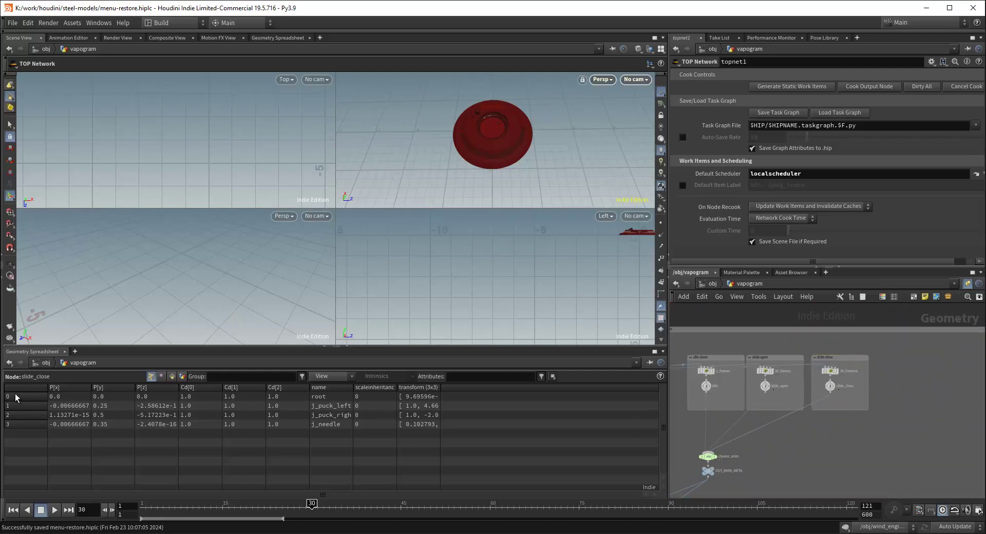